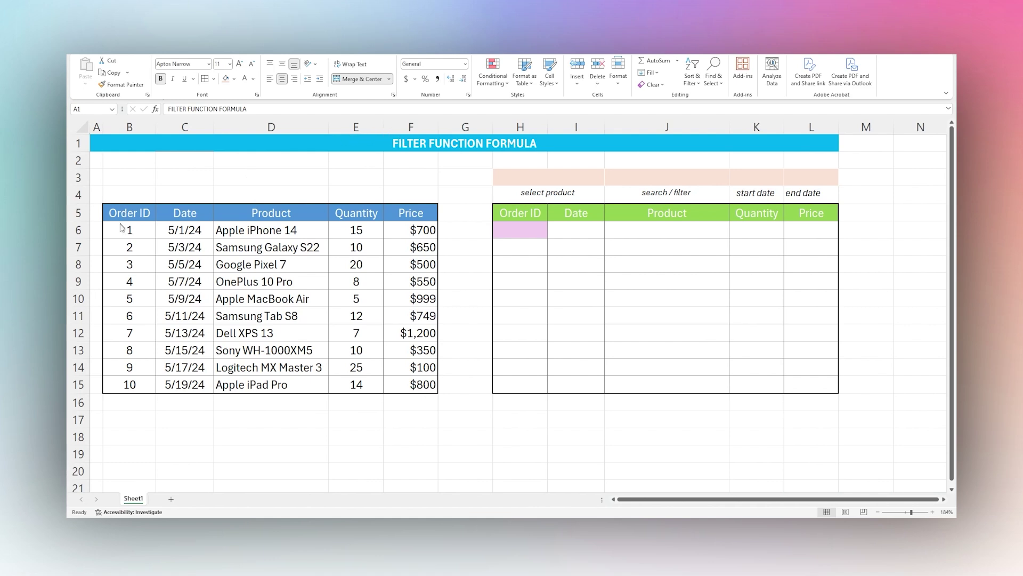
Enter =FILTER(B6:F15,E6:E15>5) in H6 to list the nine orders with quantity above 5
left_click_drag(122, 230, 404, 383)
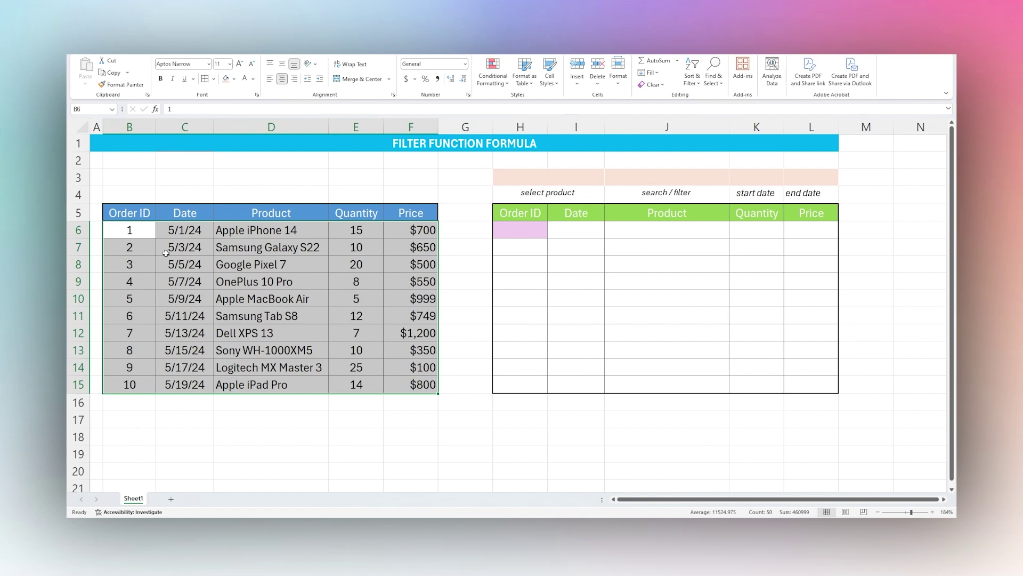
left_click(521, 232)
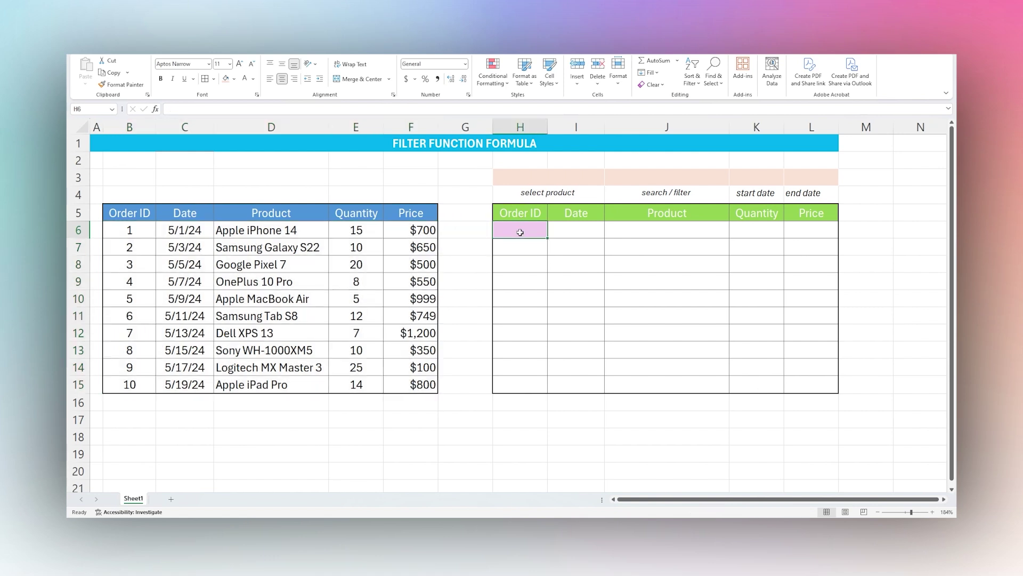
type("=")
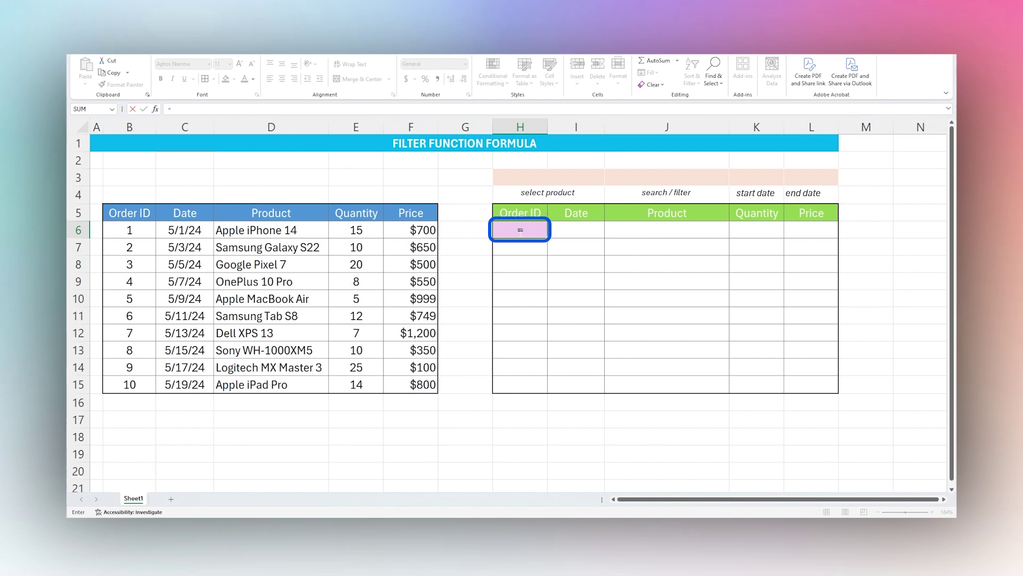
type("filter(")
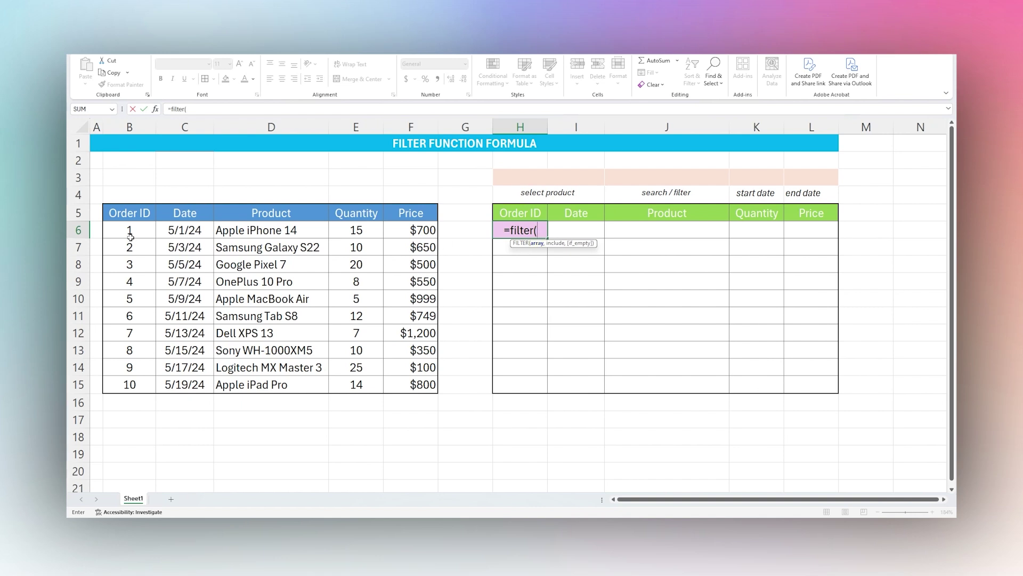
left_click_drag(128, 232, 420, 382)
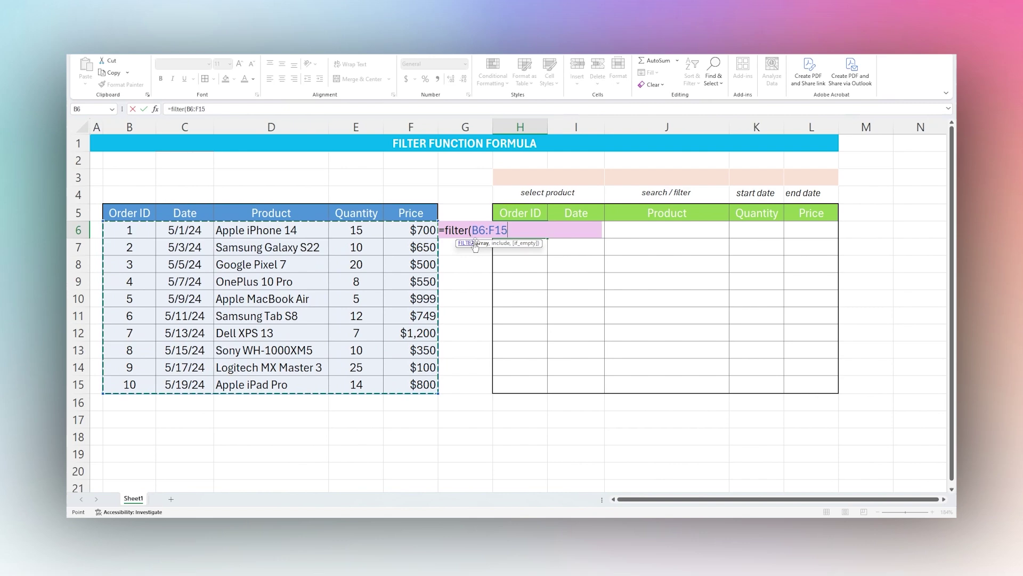
type(",")
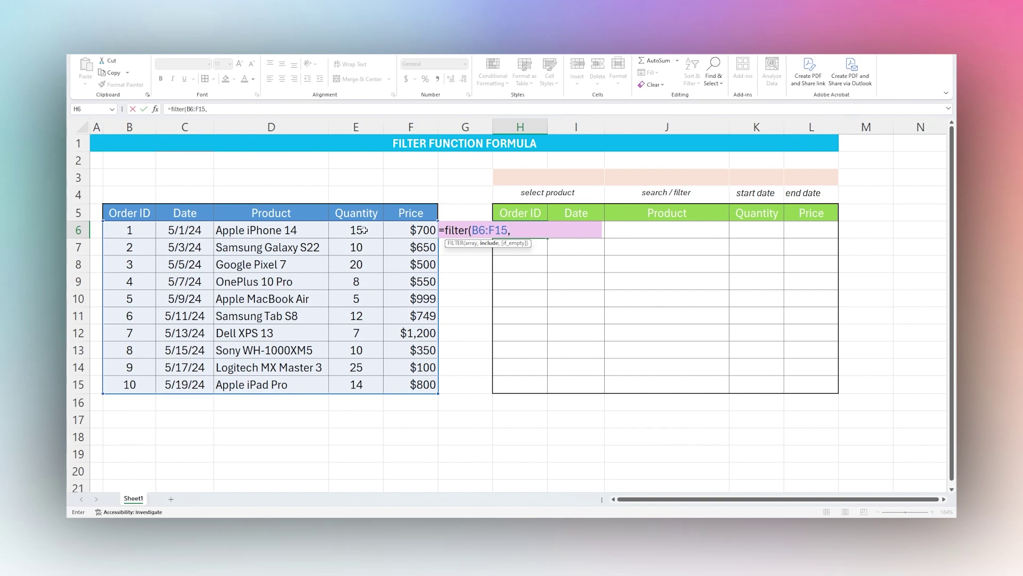
left_click_drag(364, 229, 369, 386)
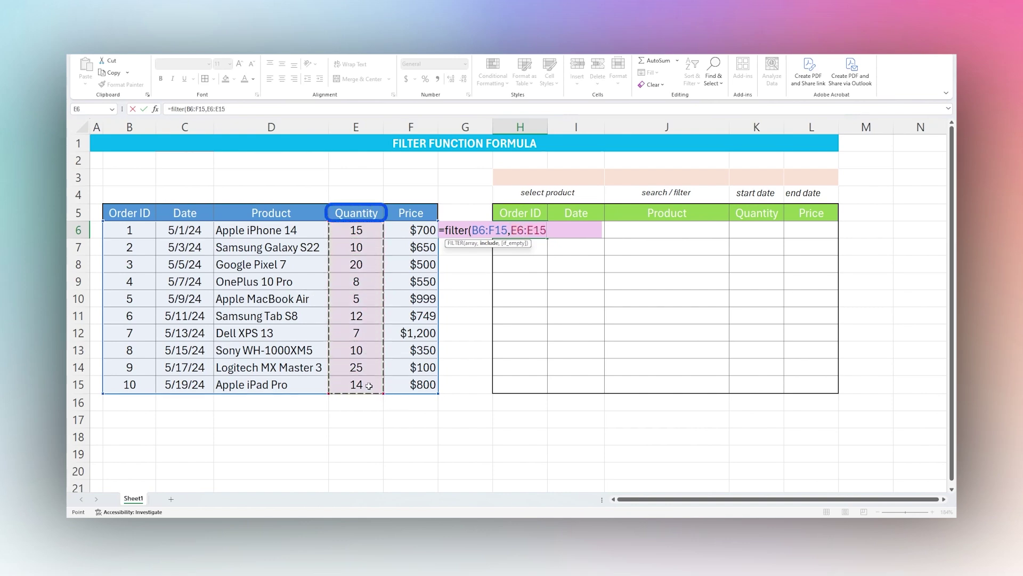
type(">")
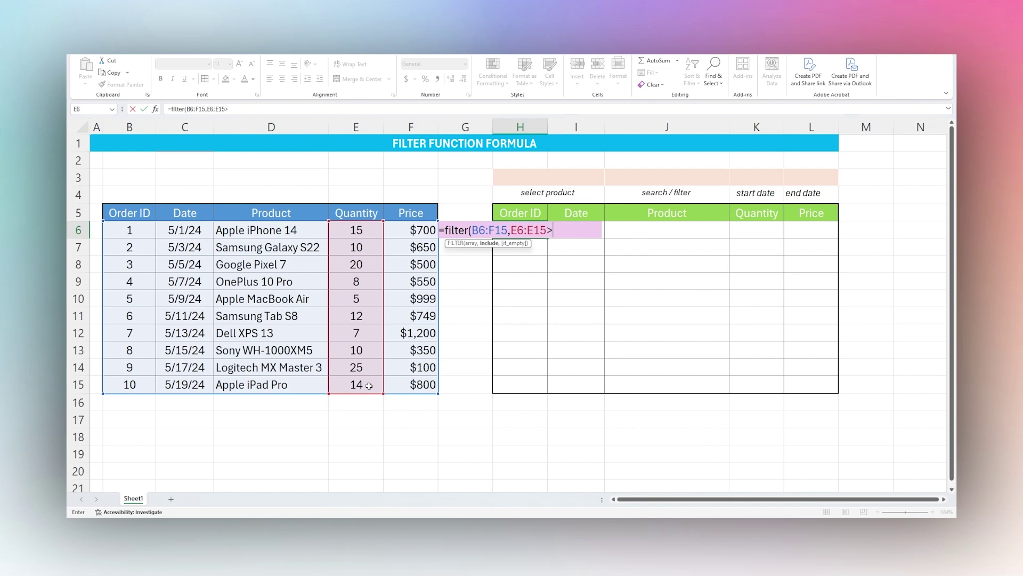
type("5)")
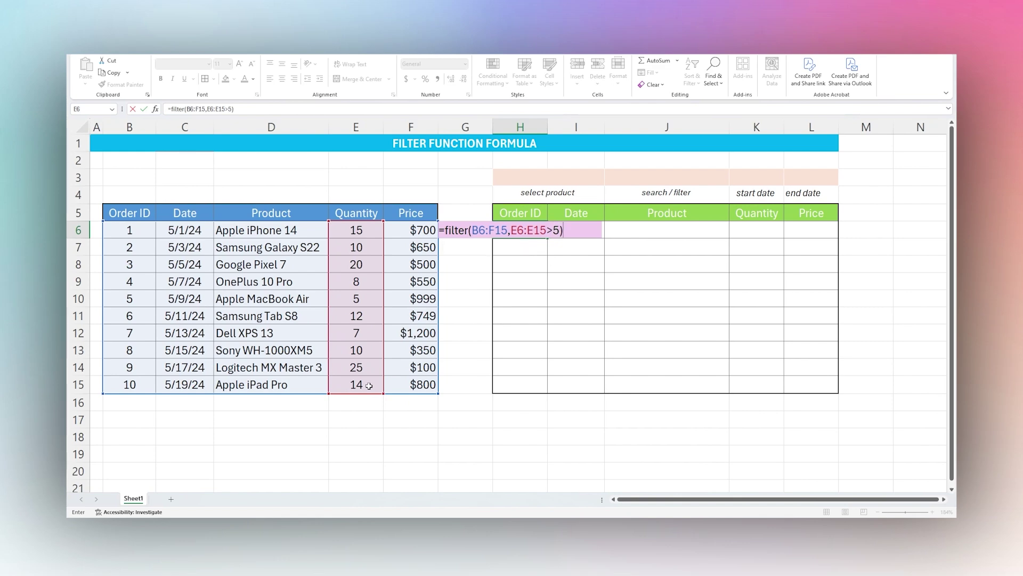
key("Return")
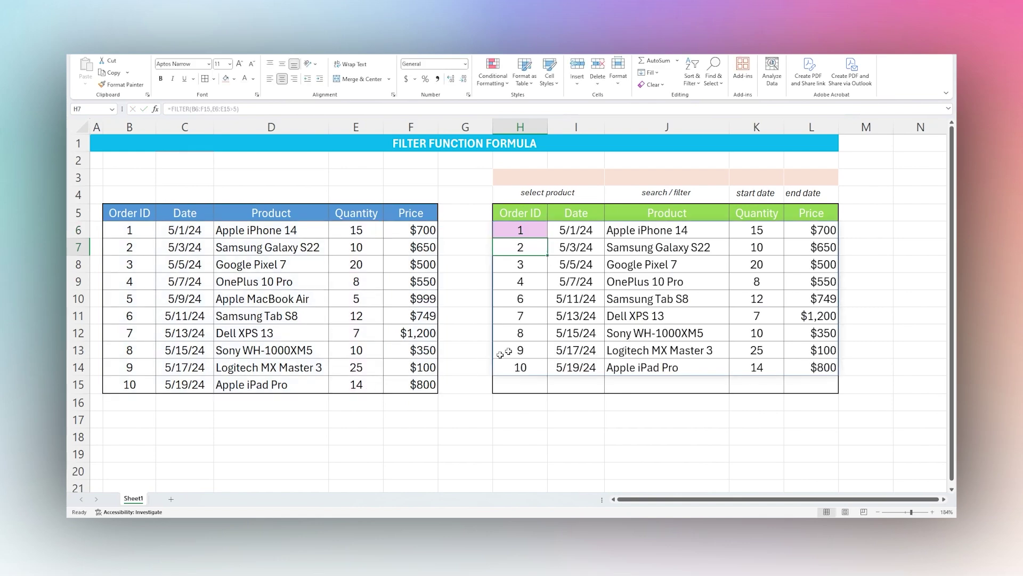
Change the H6 FILTER condition to quantity greater than or equal to 5
left_click_drag(530, 230, 805, 367)
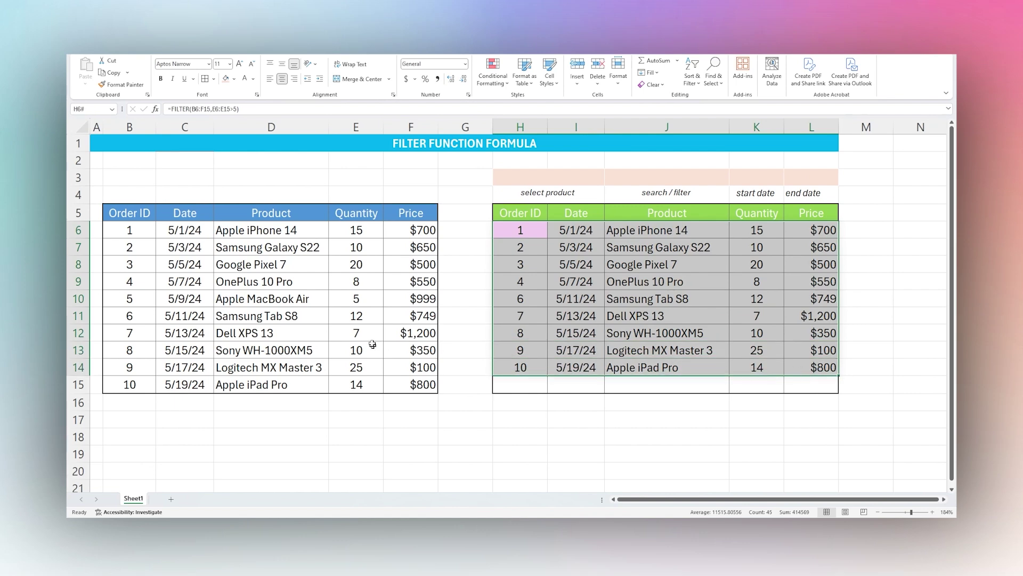
left_click(354, 297)
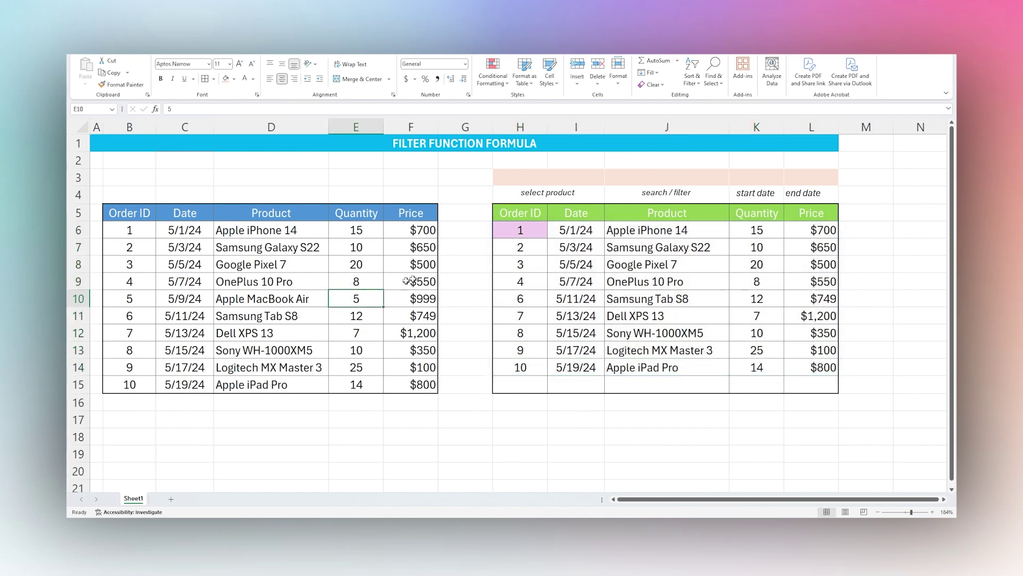
left_click(519, 229)
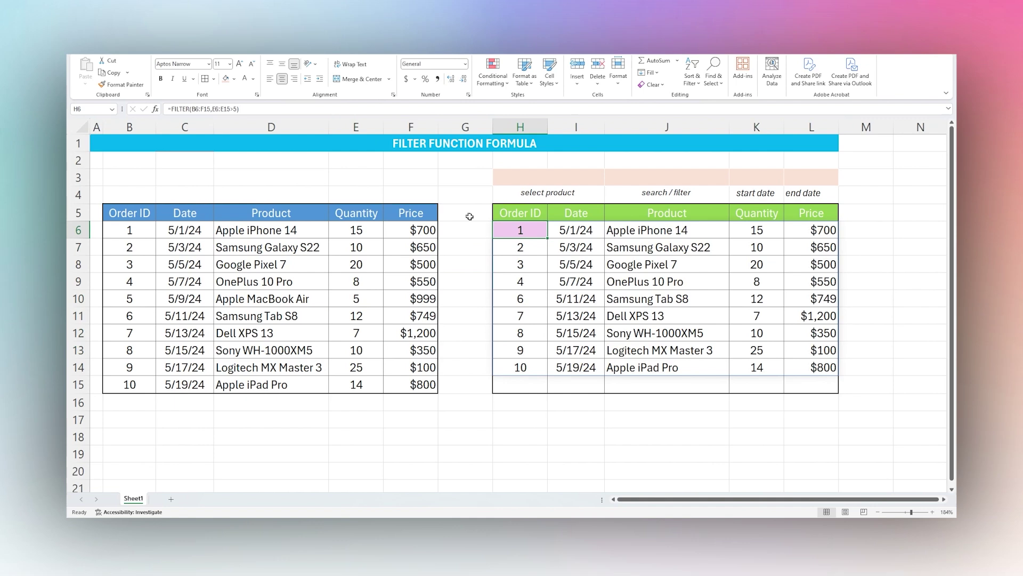
double_click(525, 234)
left_click(566, 229)
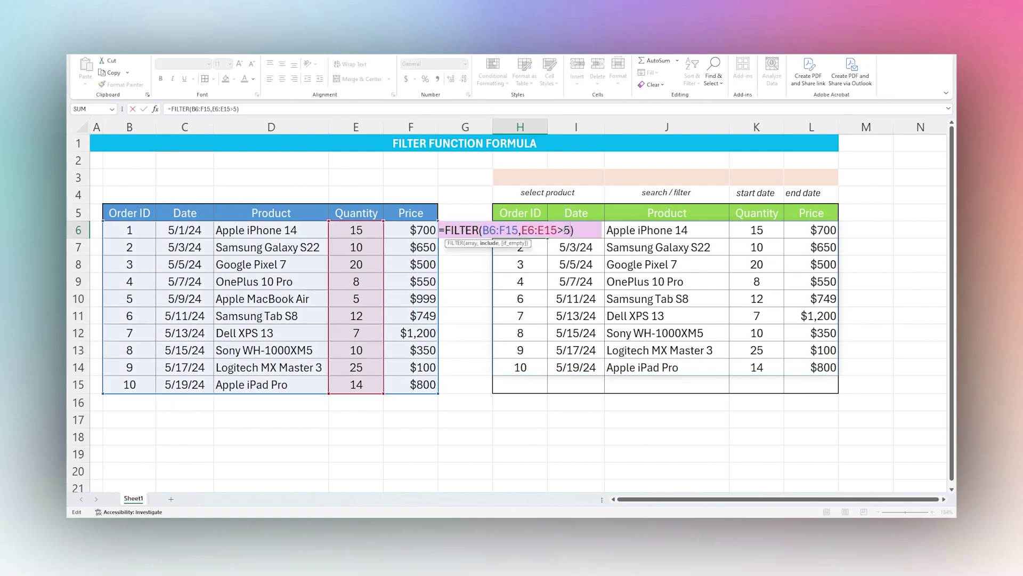
type("=")
key("Return")
Change the H6 condition to E6:E15<10, leaving three orders
left_click(528, 229)
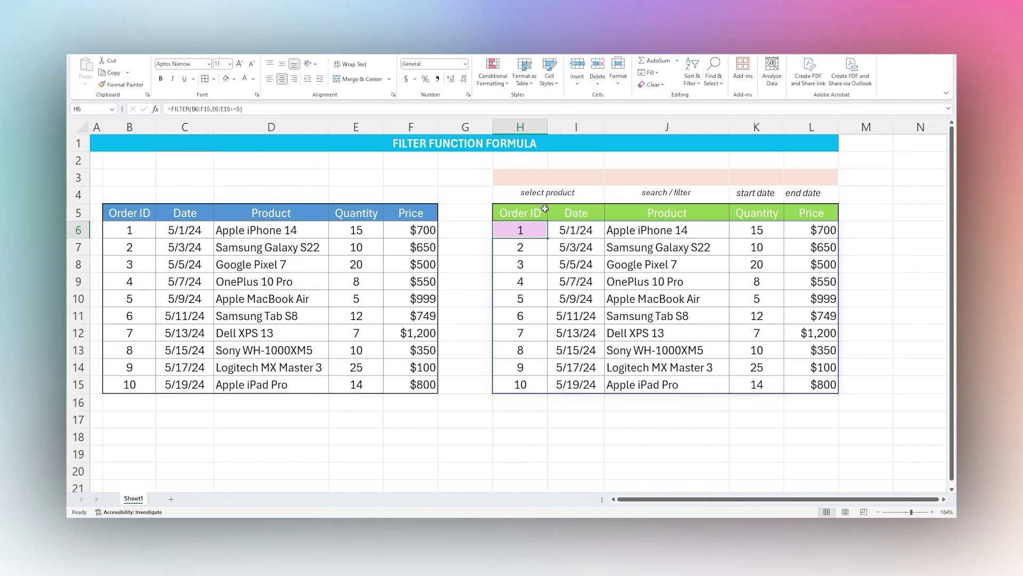
double_click(540, 232)
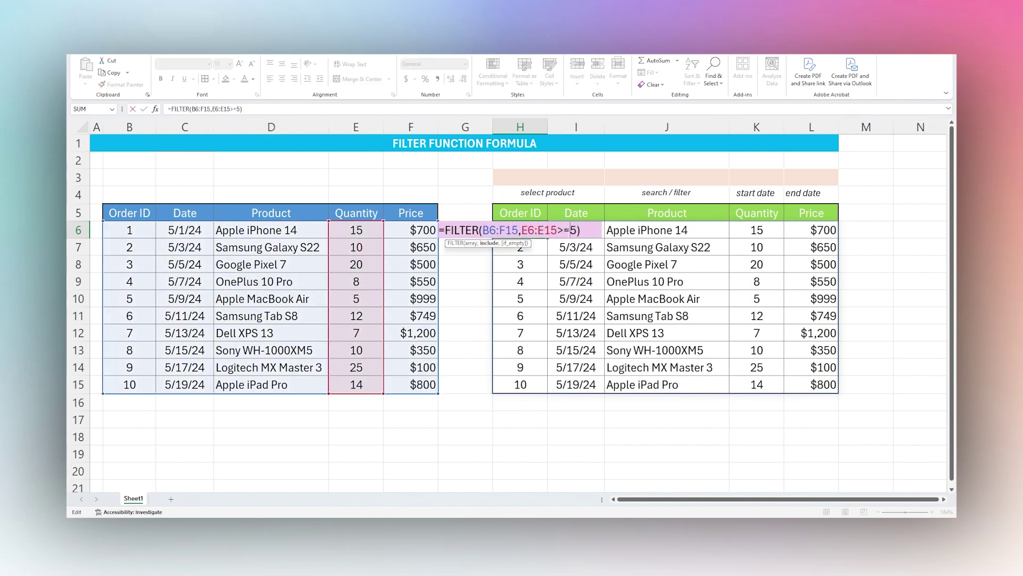
key("BackSpace")
key("BackSpace")
type("<")
key("Delete")
type("10")
key("Return")
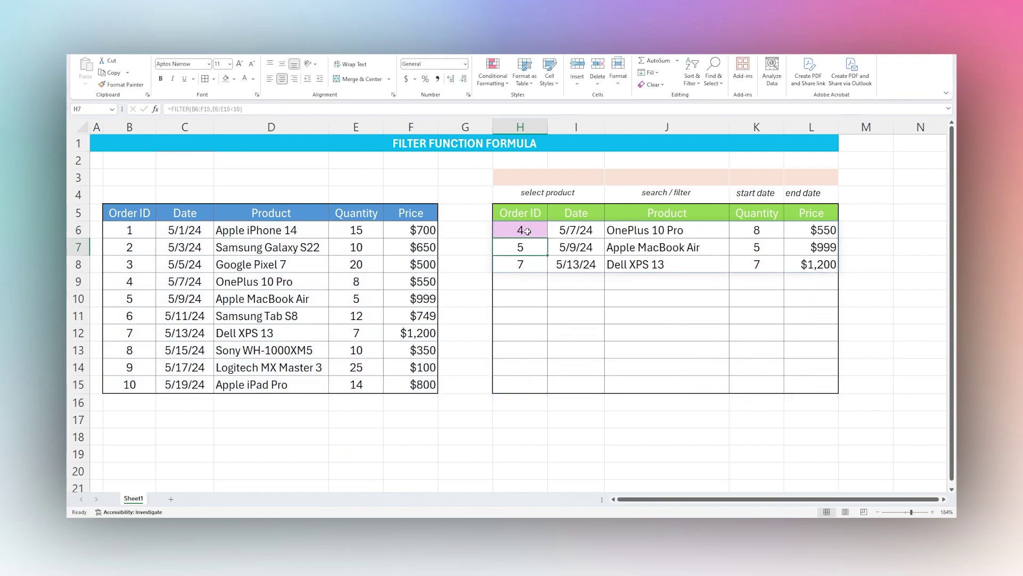
left_click_drag(527, 231, 807, 264)
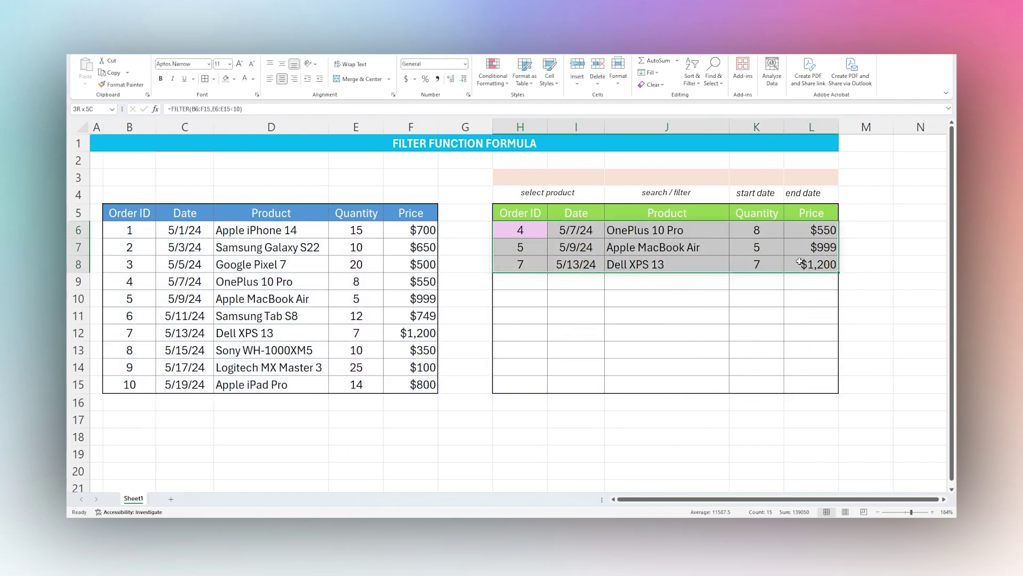
left_click(537, 231)
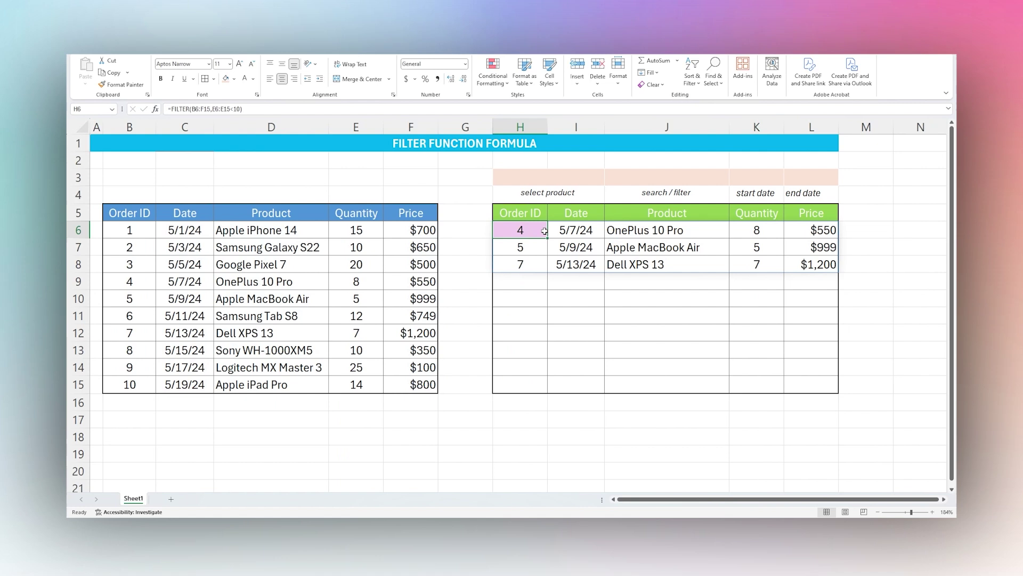
Add a price condition so H6 reads =FILTER(B6:F15,(E6:E15<10)*(F6:F15>600))
double_click(544, 231)
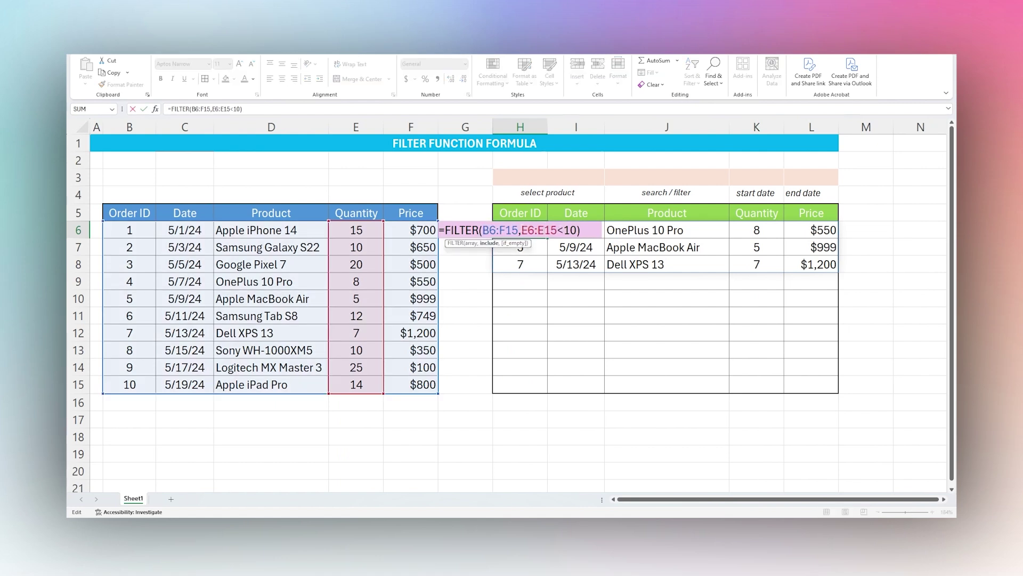
left_click_drag(521, 230, 589, 230)
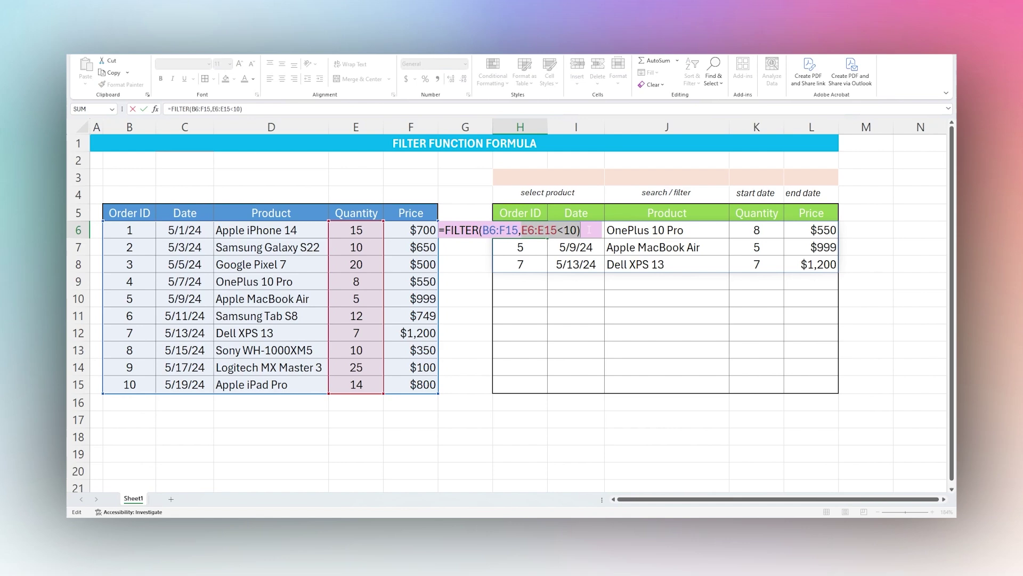
left_click(590, 230)
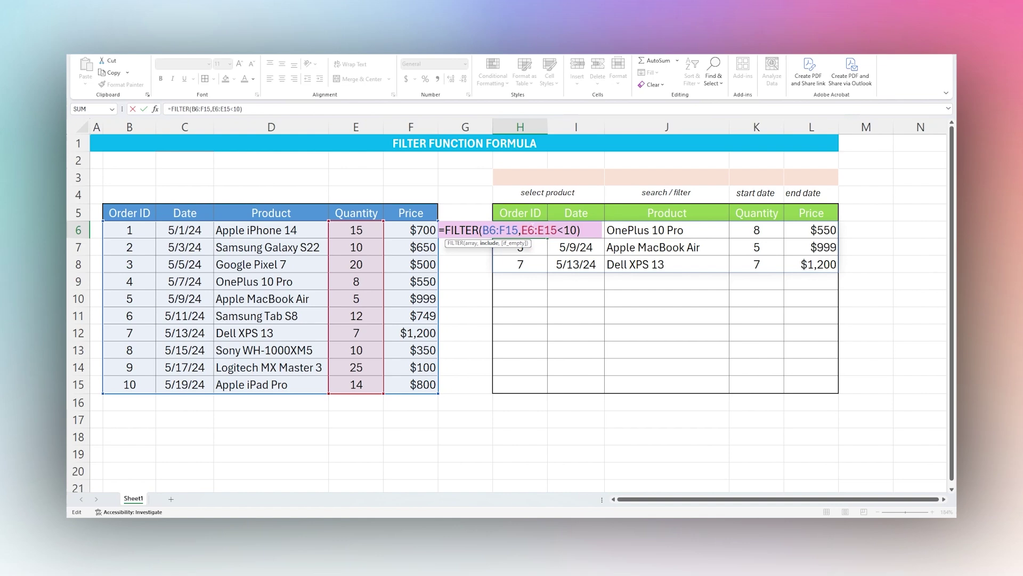
type("(")
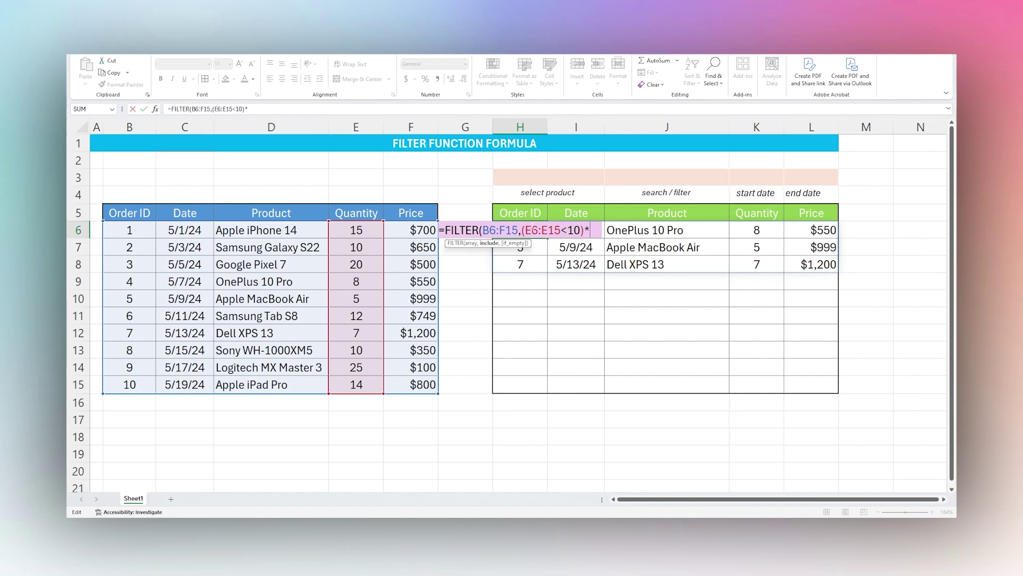
type("(")
left_click_drag(418, 230, 415, 382)
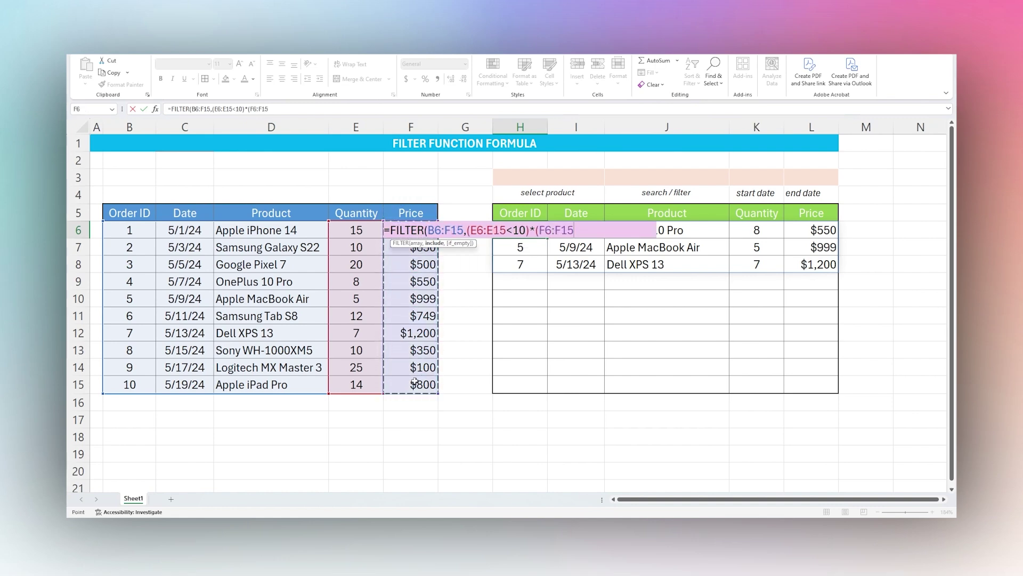
type(">600)")
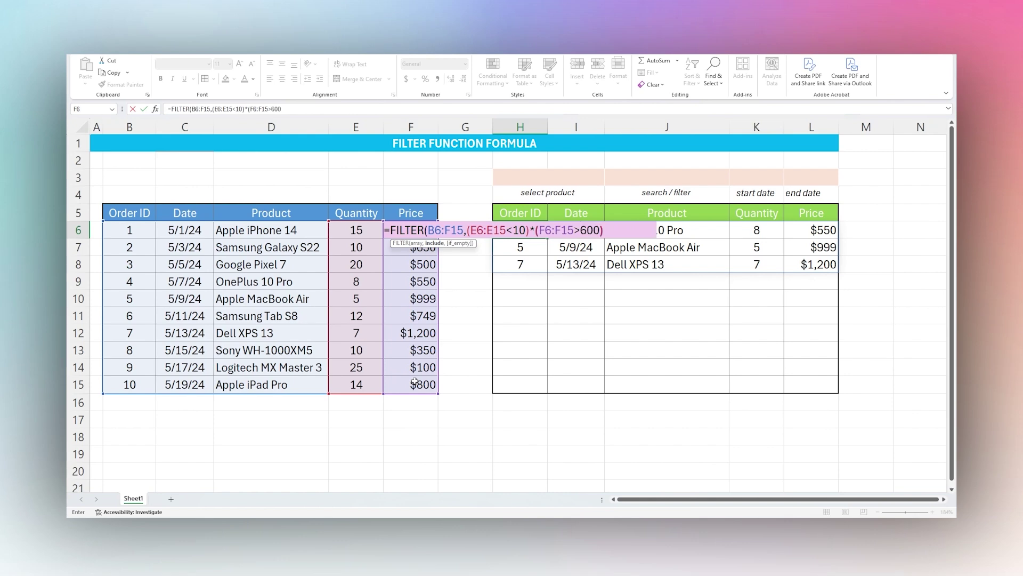
key("Return")
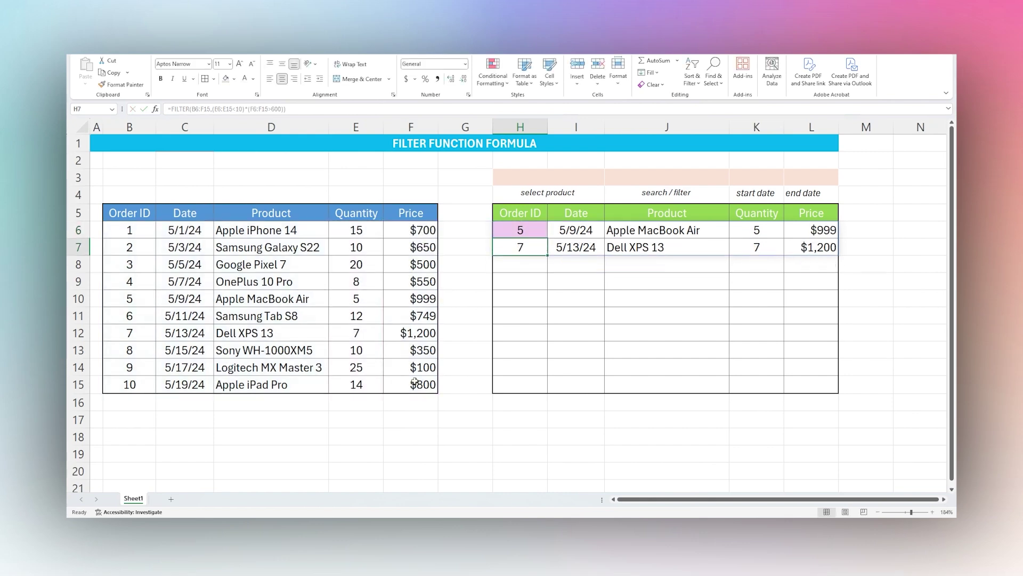
left_click(522, 232)
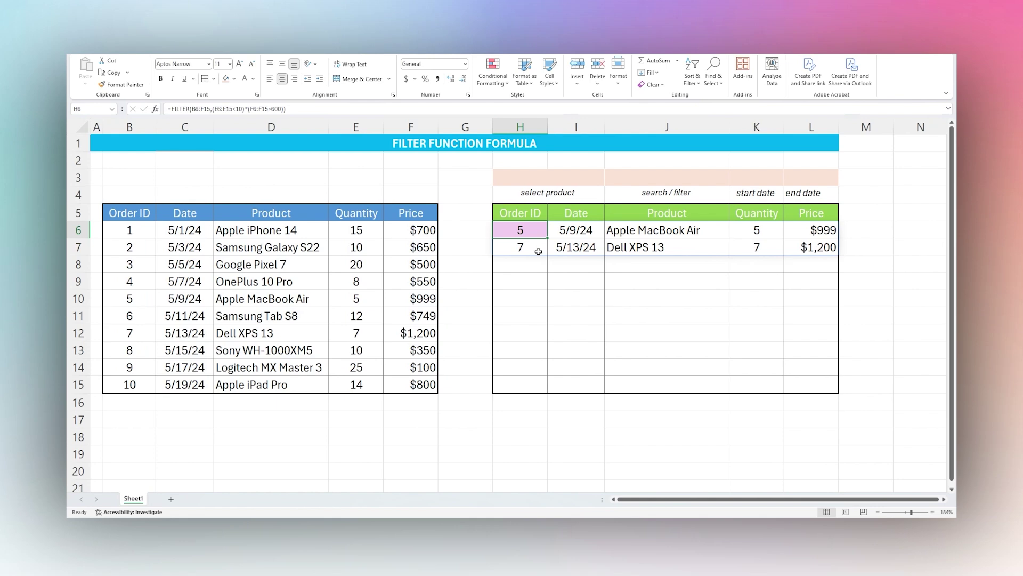
Raise the H6 quantity limit to under 20 and check the filtered quantity and price totals
double_click(537, 237)
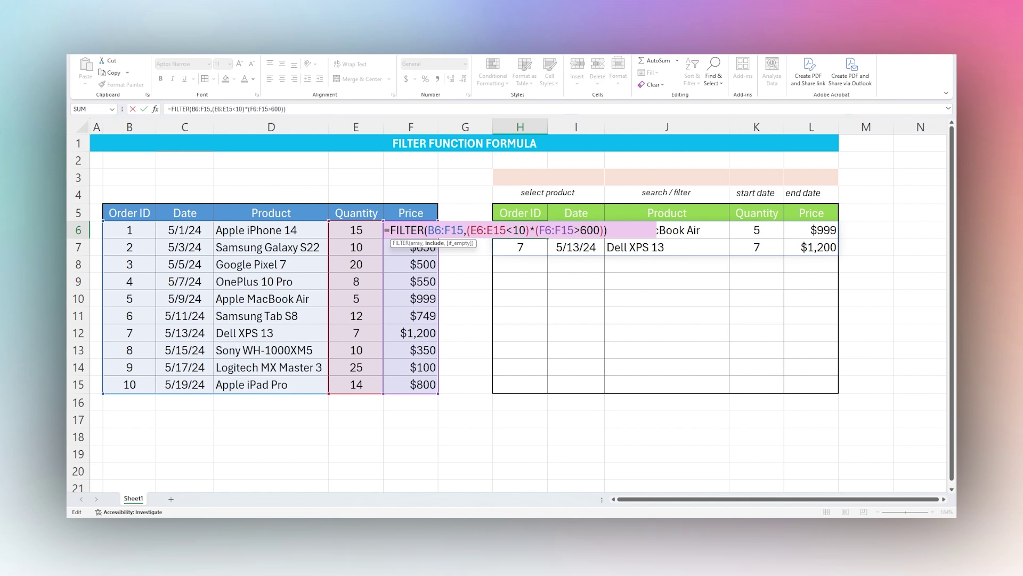
left_click(520, 230)
key("Delete")
key("BackSpace")
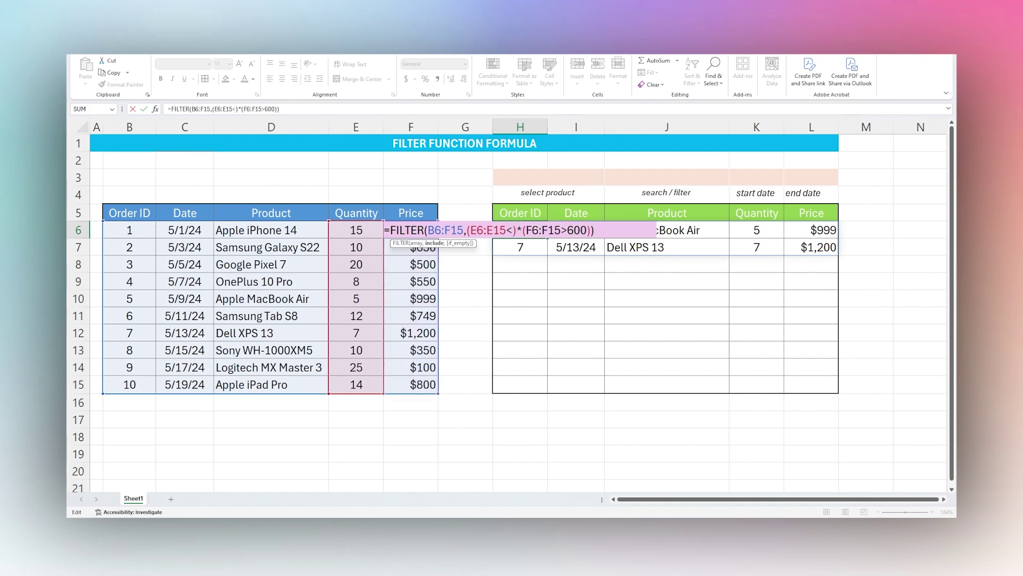
type("20")
key("Return")
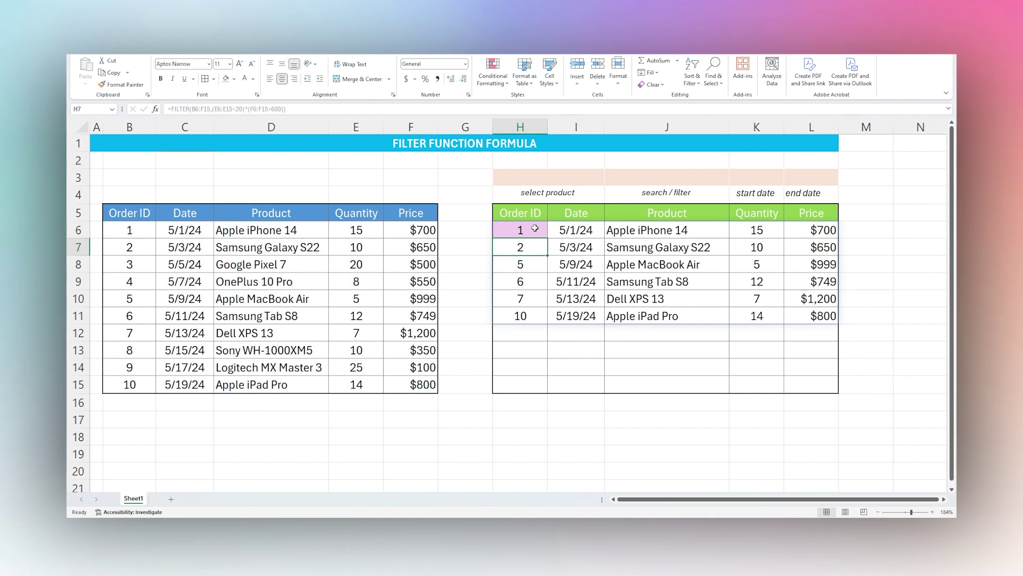
left_click_drag(757, 237, 756, 315)
left_click_drag(815, 229, 821, 316)
left_click(529, 231)
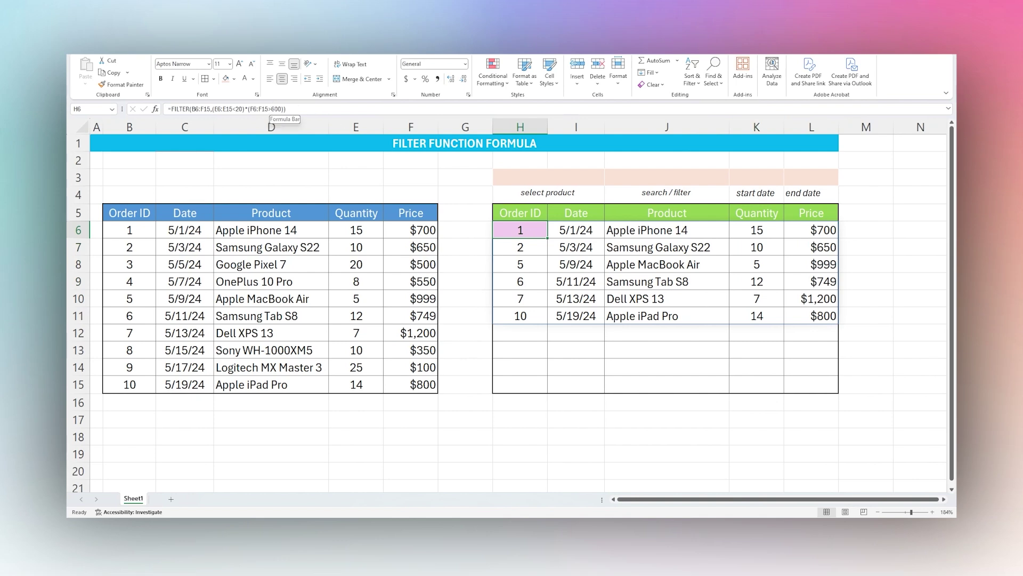
Change the price limit in the H6 formula from 600 to 650
left_click(273, 109)
key("BackSpace")
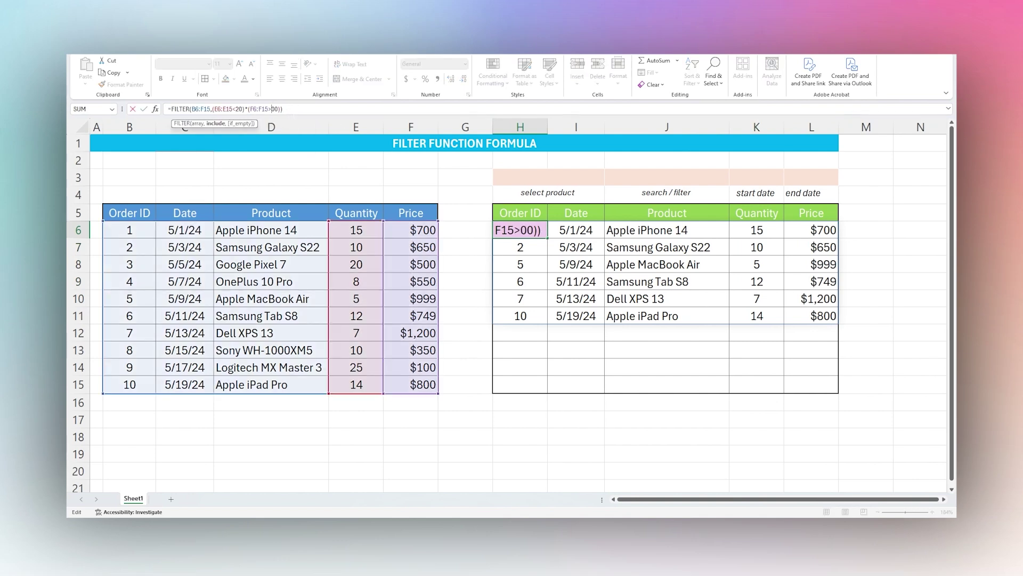
type("65")
key("Delete")
key("Return")
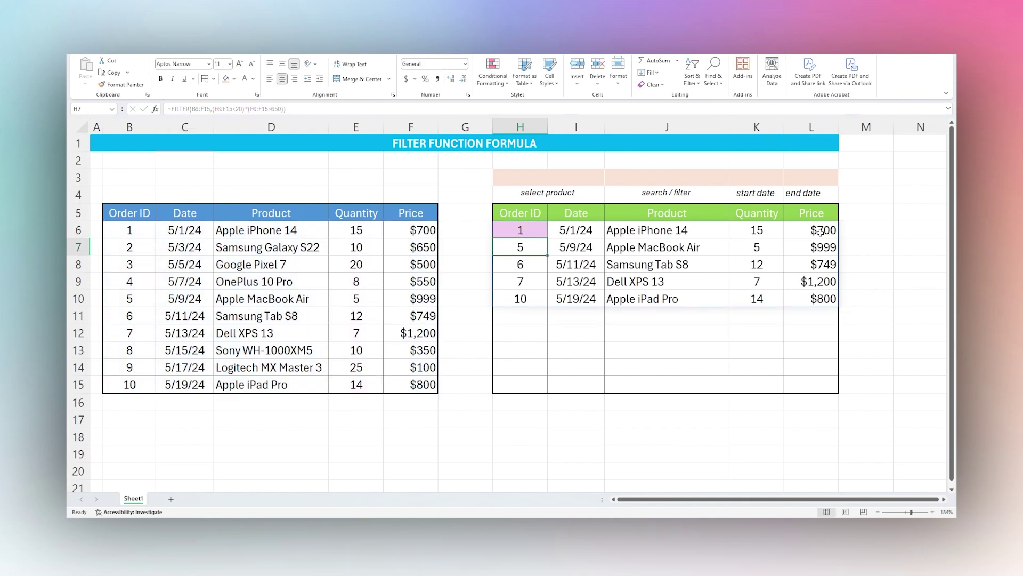
left_click_drag(824, 230, 823, 298)
left_click(528, 233)
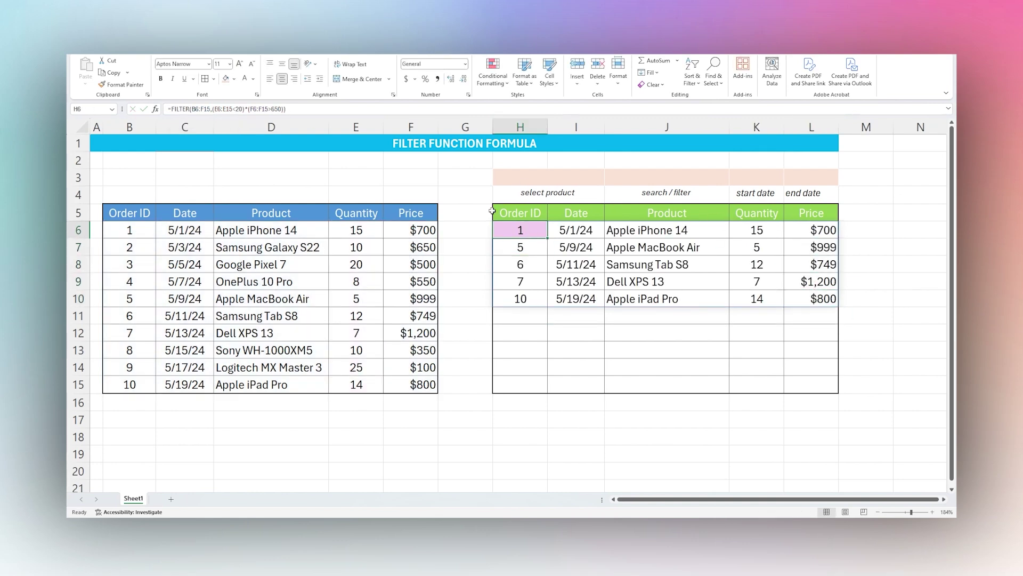
Replace the * between the quantity and price conditions in H6 with + for OR logic
key("F2")
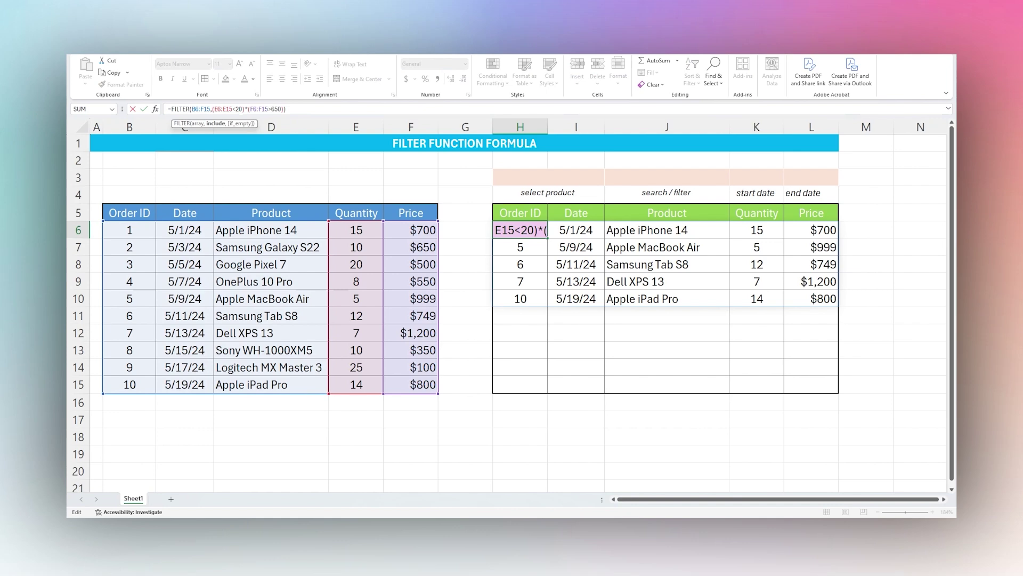
left_click(532, 233)
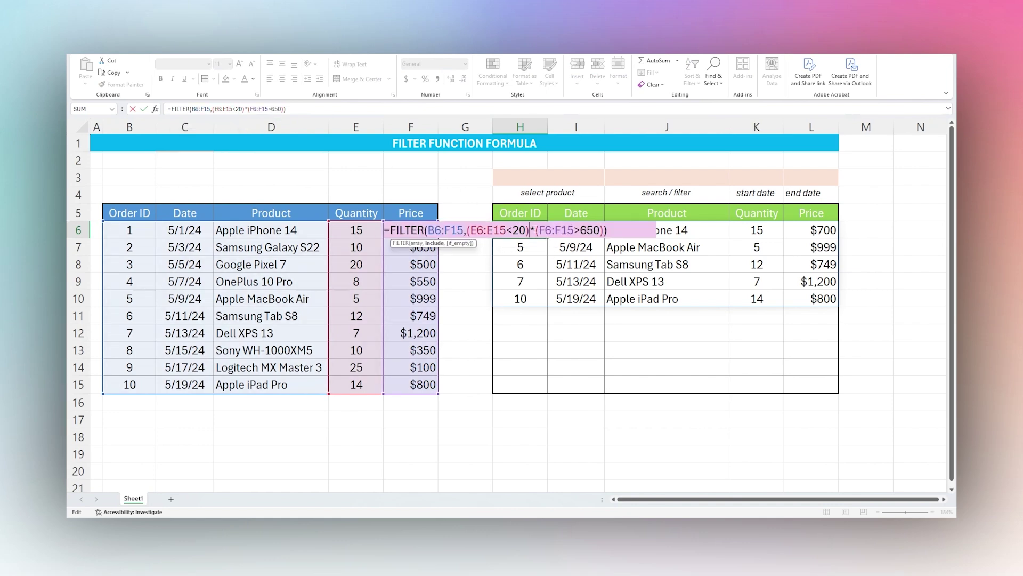
key("Delete")
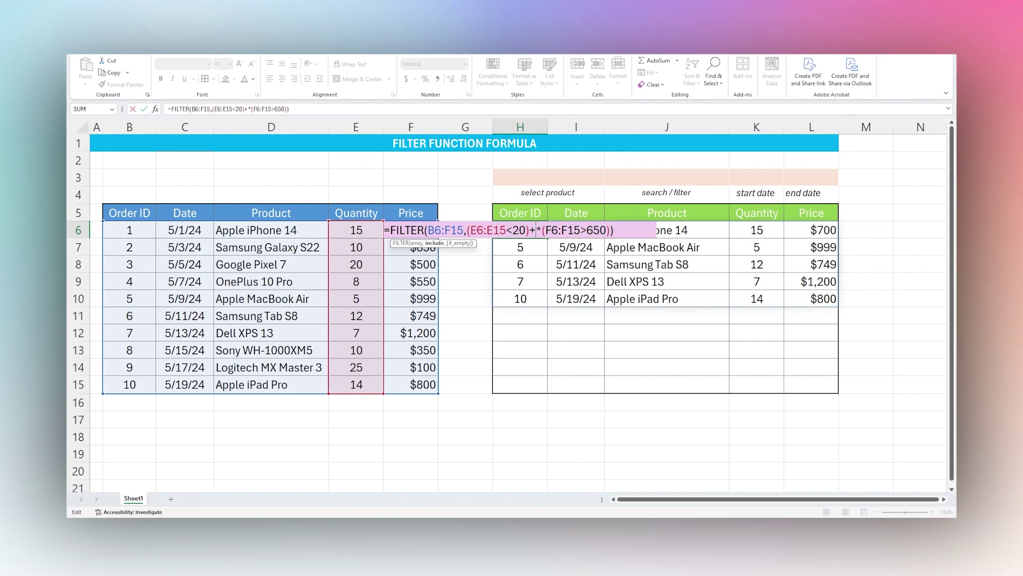
type("+")
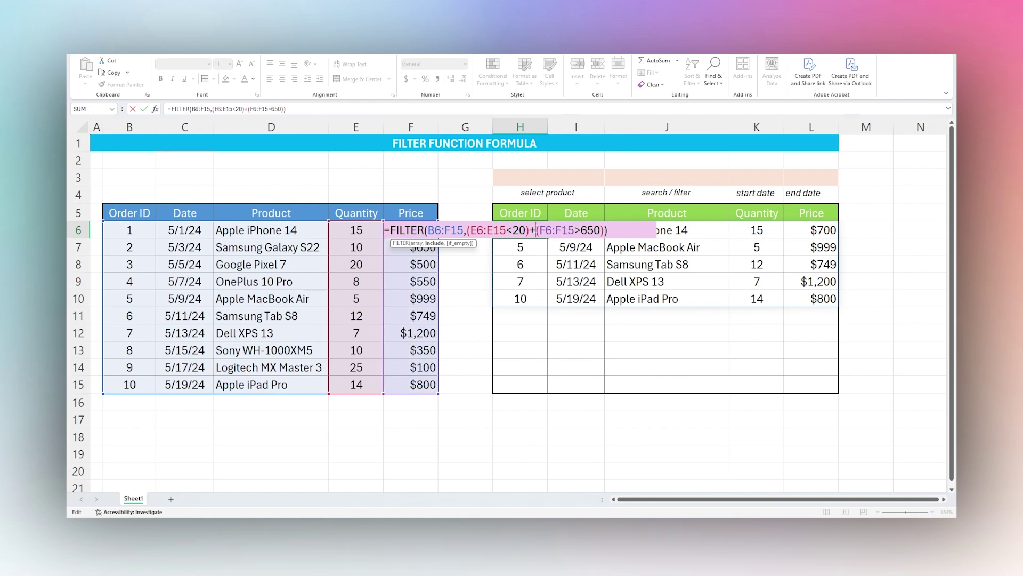
left_click_drag(466, 230, 601, 230)
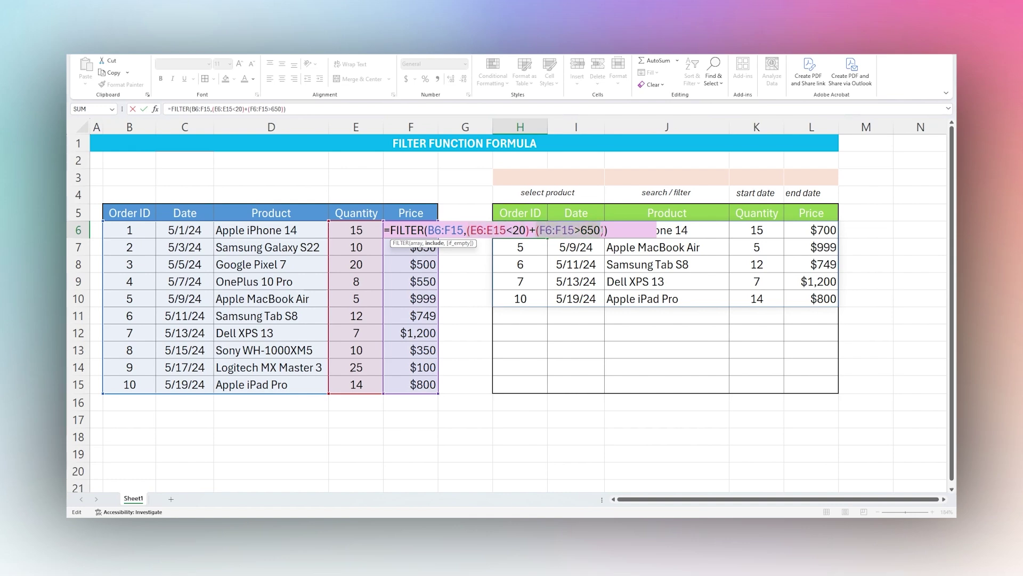
key("Return")
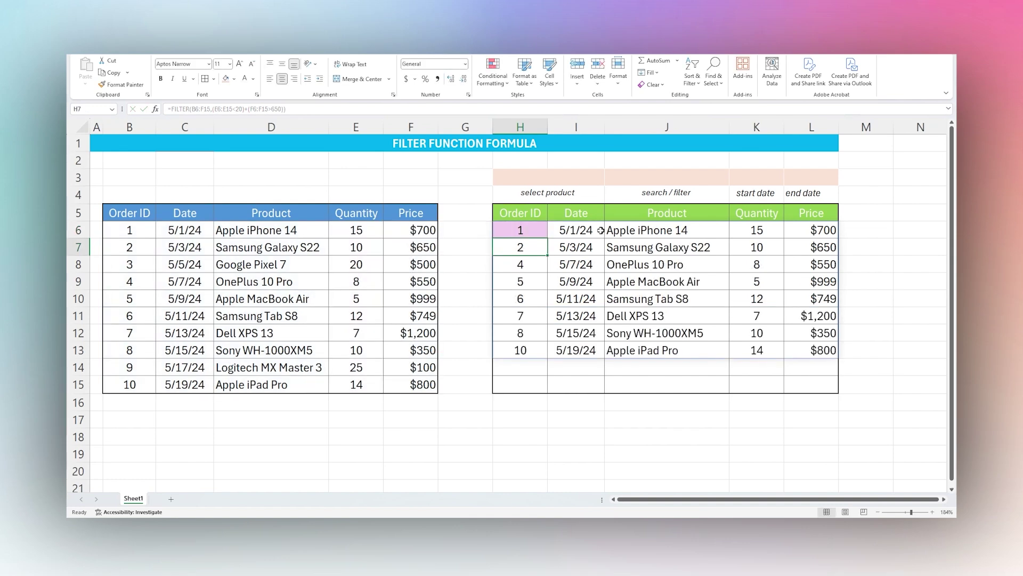
left_click(539, 230)
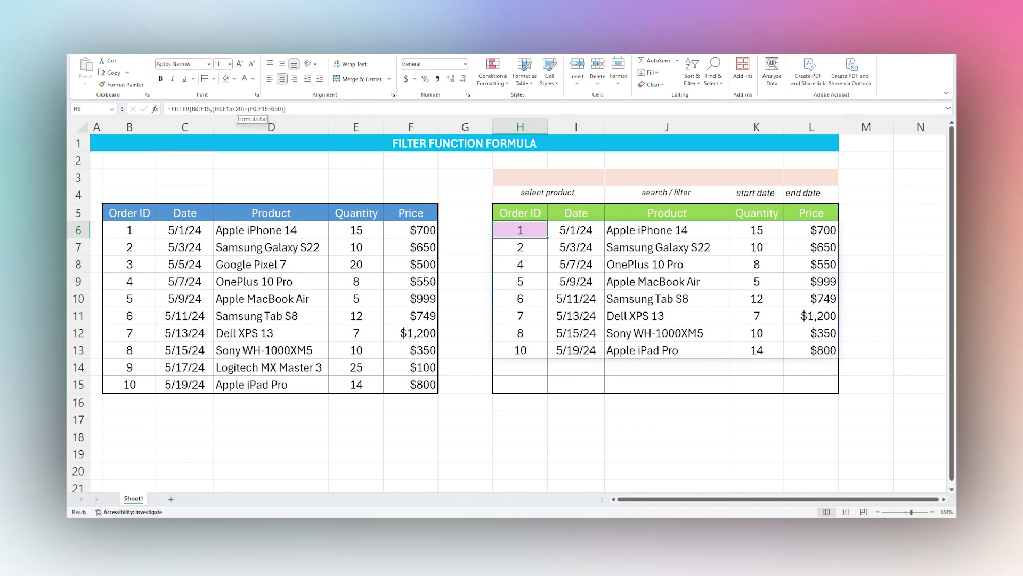
left_click_drag(246, 109, 211, 108)
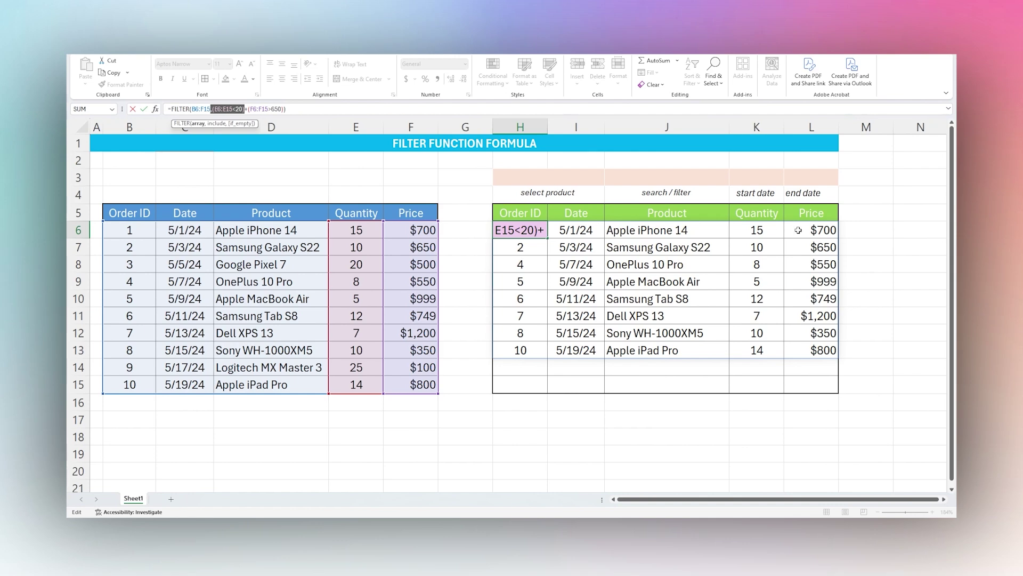
key("Return")
left_click(767, 265)
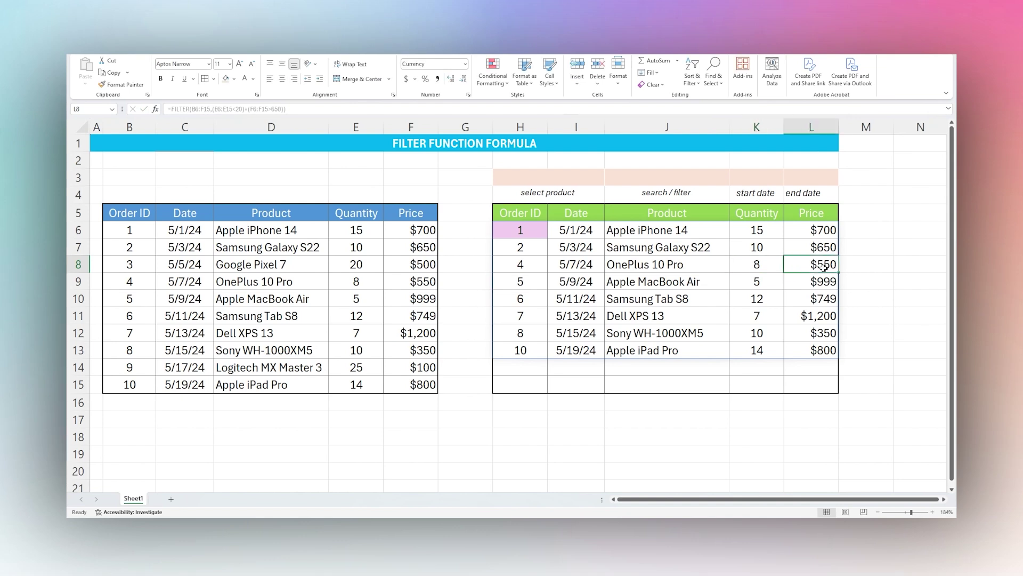
left_click(523, 232)
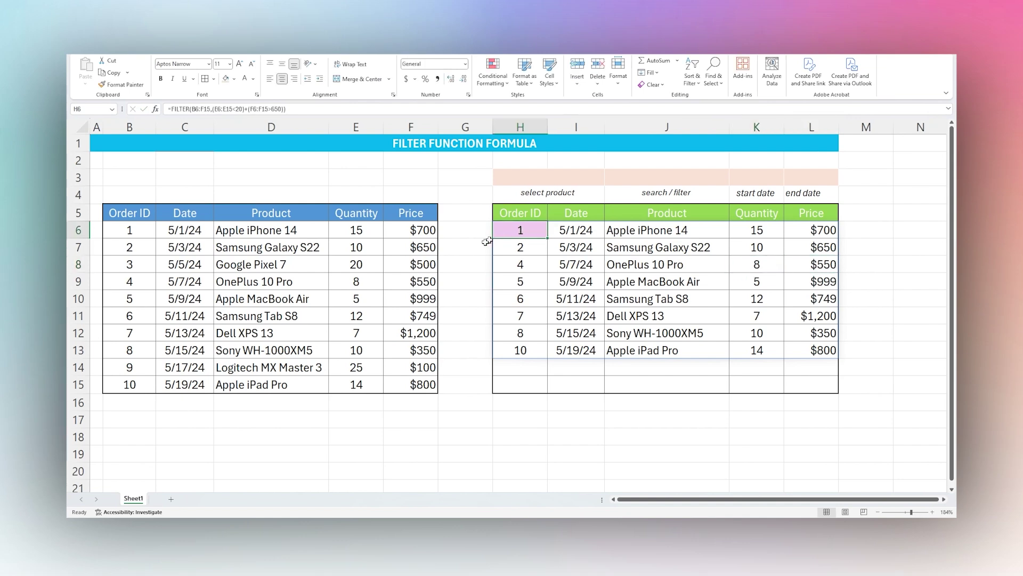
left_click(367, 368)
key("Right")
left_click(533, 230)
left_click(418, 368)
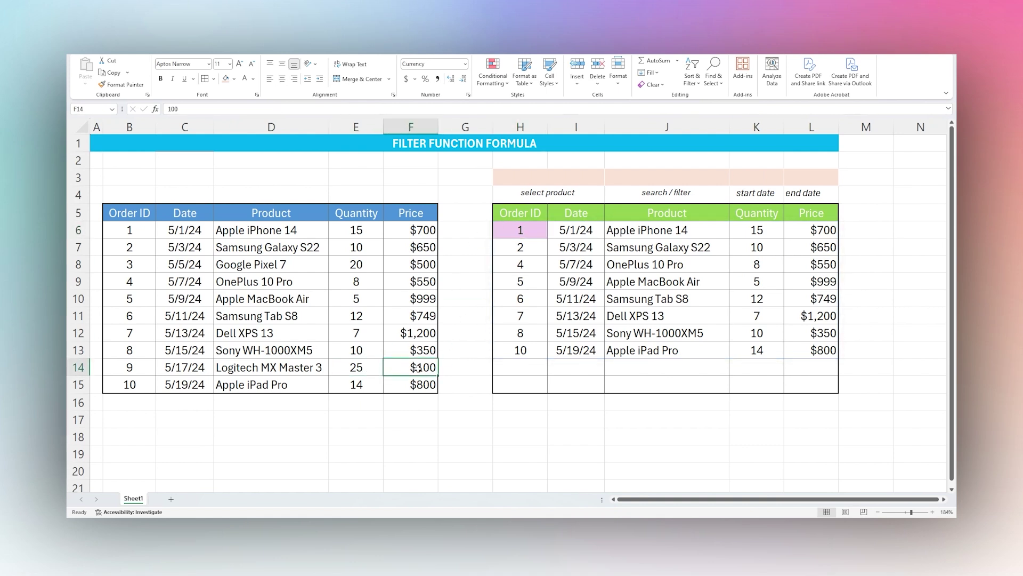
type("800")
key("Return")
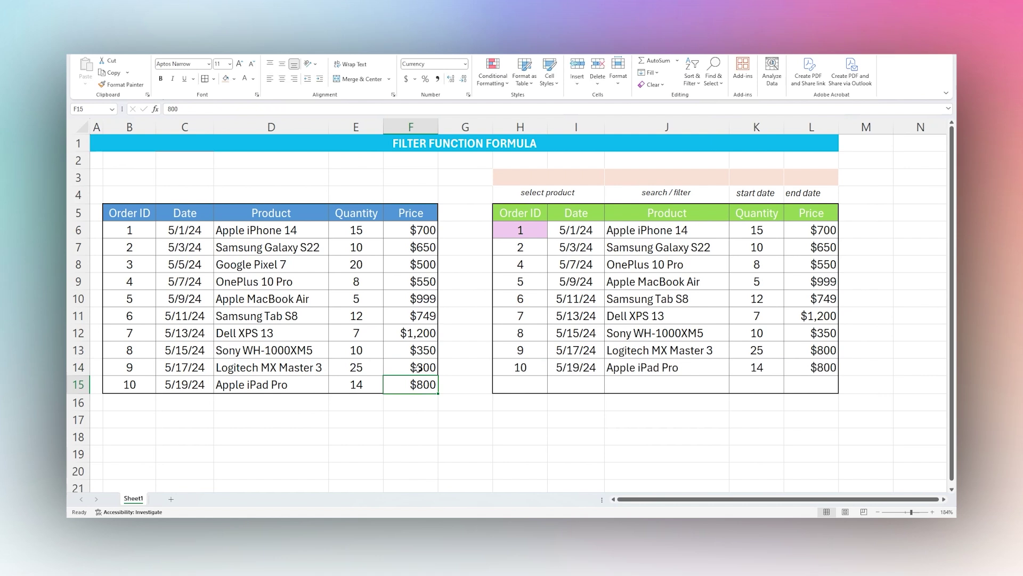
left_click(753, 345)
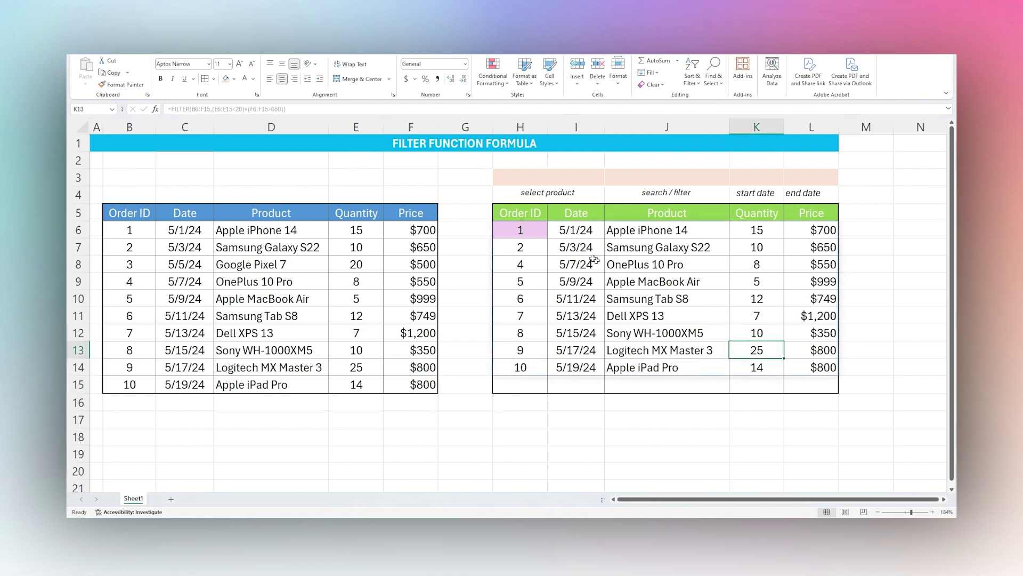
left_click(538, 232)
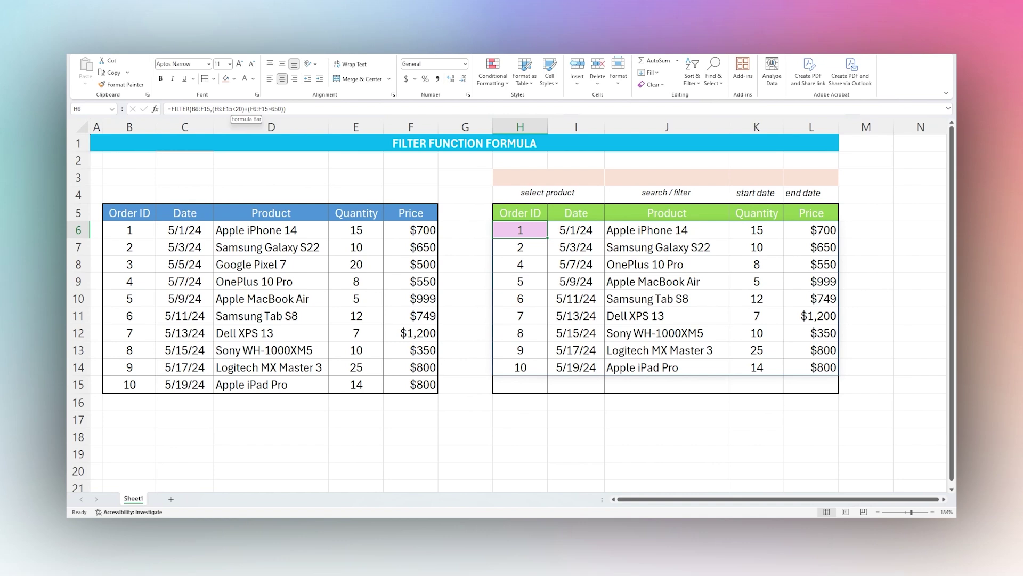
left_click_drag(250, 109, 273, 109)
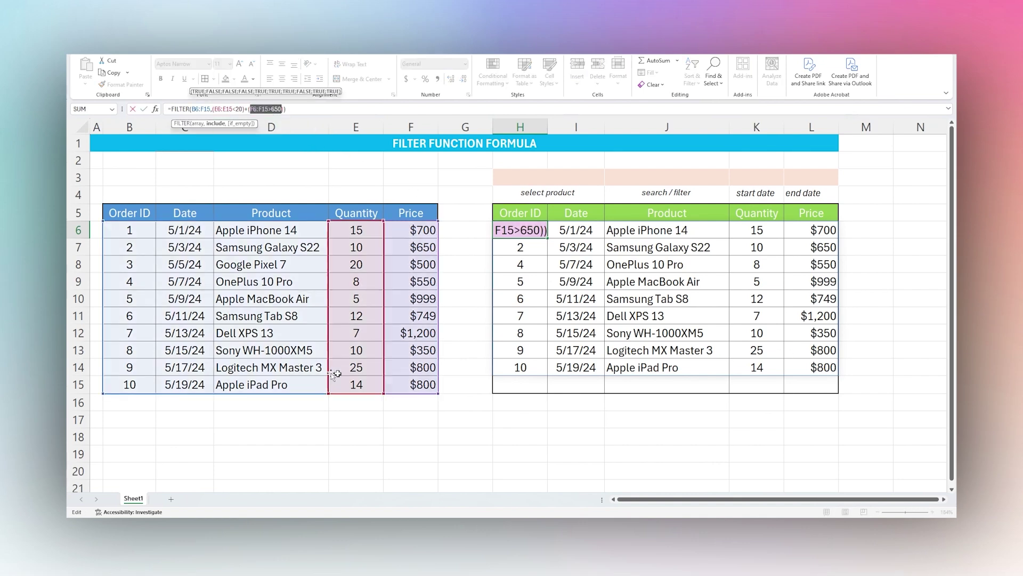
key("Return")
left_click(410, 367)
type("10")
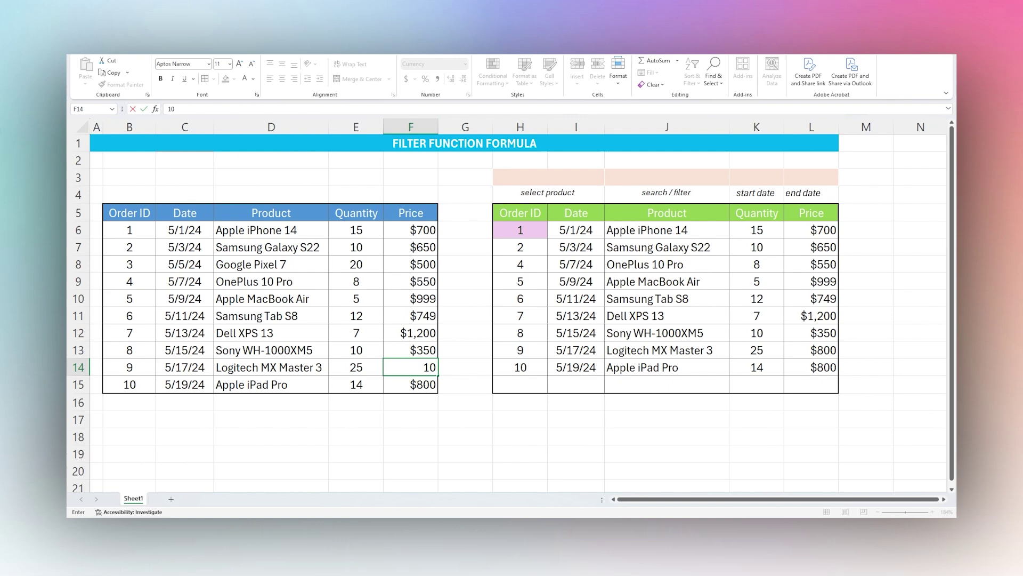
type("0")
key("Return")
Replace the H6 criteria with D6:D15="Apple iPhone 14" to return just that order
left_click(528, 228)
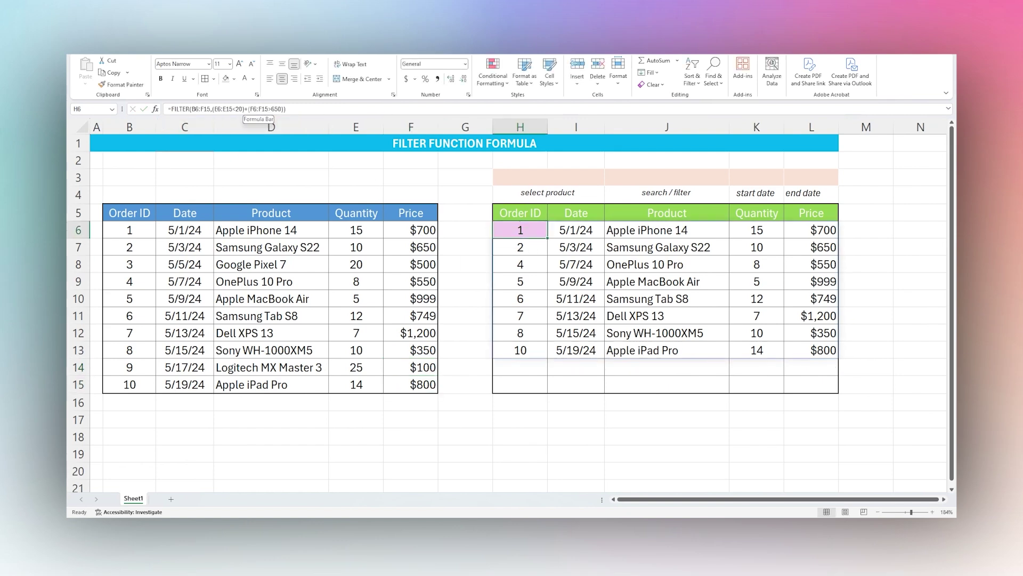
left_click(283, 109)
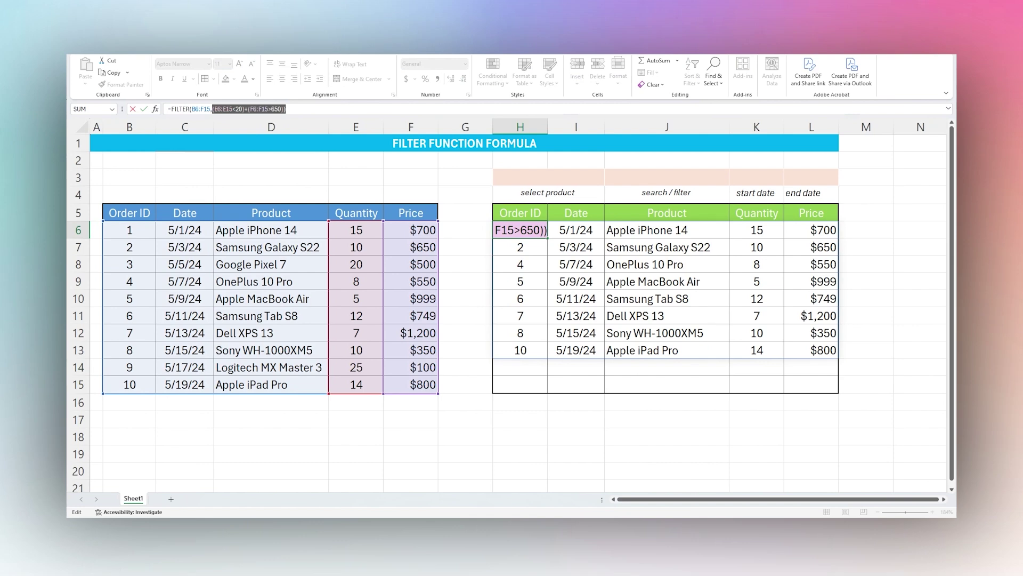
key("BackSpace")
key("BackSpace")
key("BackSpace")
key("BackSpace")
key("BackSpace")
key("BackSpace")
key("BackSpace")
key("BackSpace")
key("BackSpace")
key("BackSpace")
key("BackSpace")
key("BackSpace")
key("BackSpace")
key("BackSpace")
key("BackSpace")
key("BackSpace")
key("BackSpace")
key("BackSpace")
key("BackSpace")
key("BackSpace")
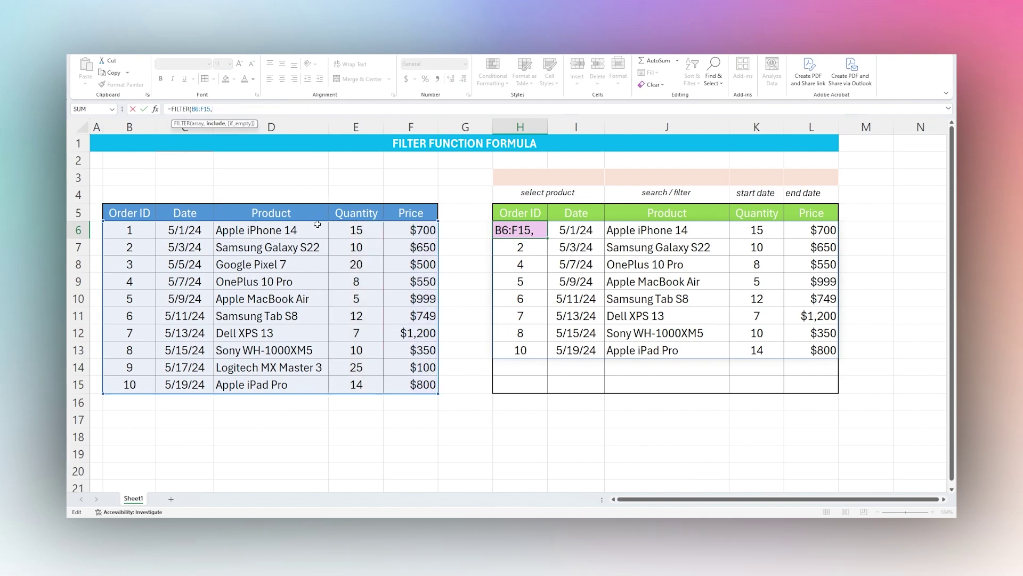
left_click_drag(255, 230, 268, 381)
type("=")
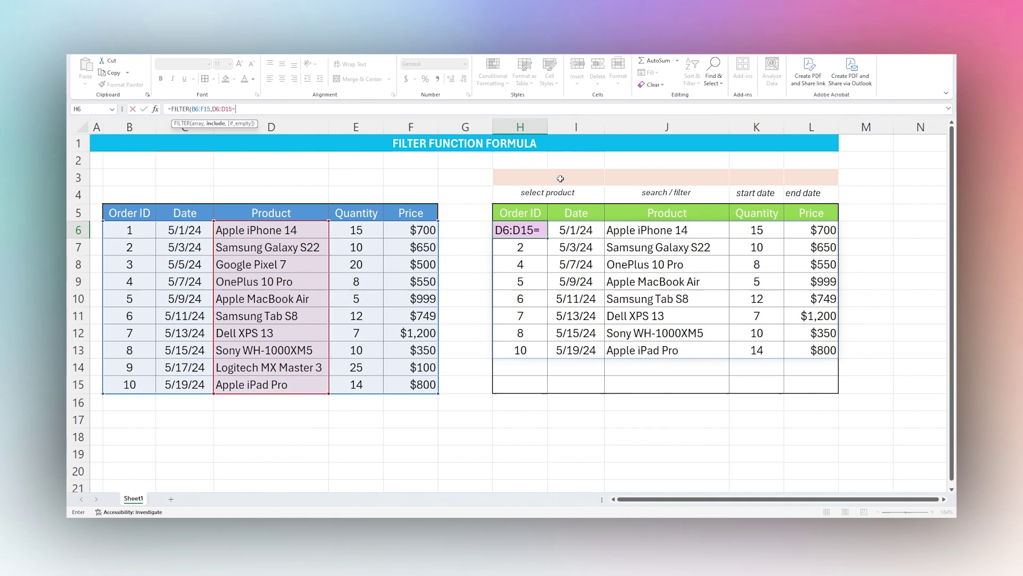
type("\"A")
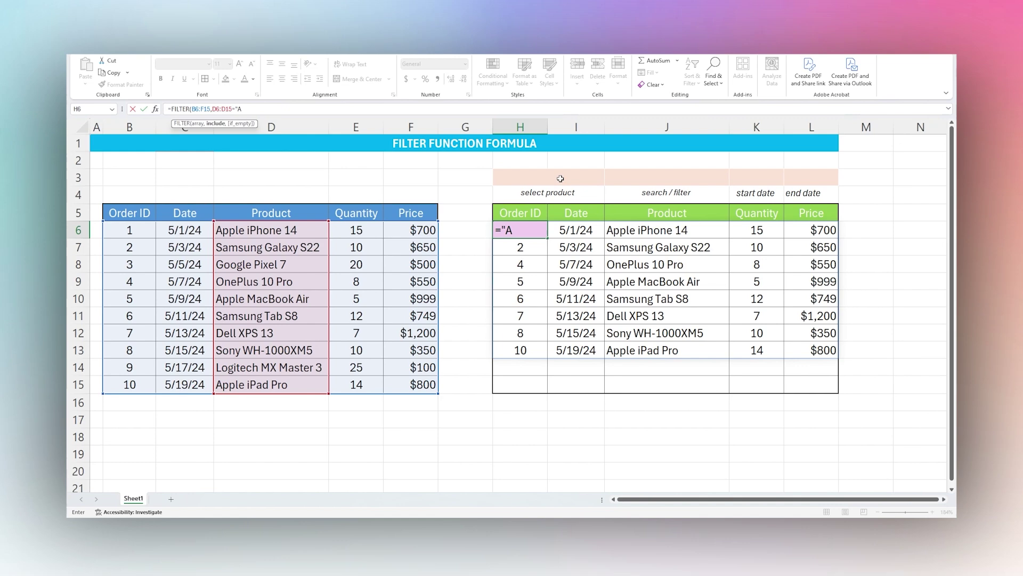
type("pple iPhone 14\")")
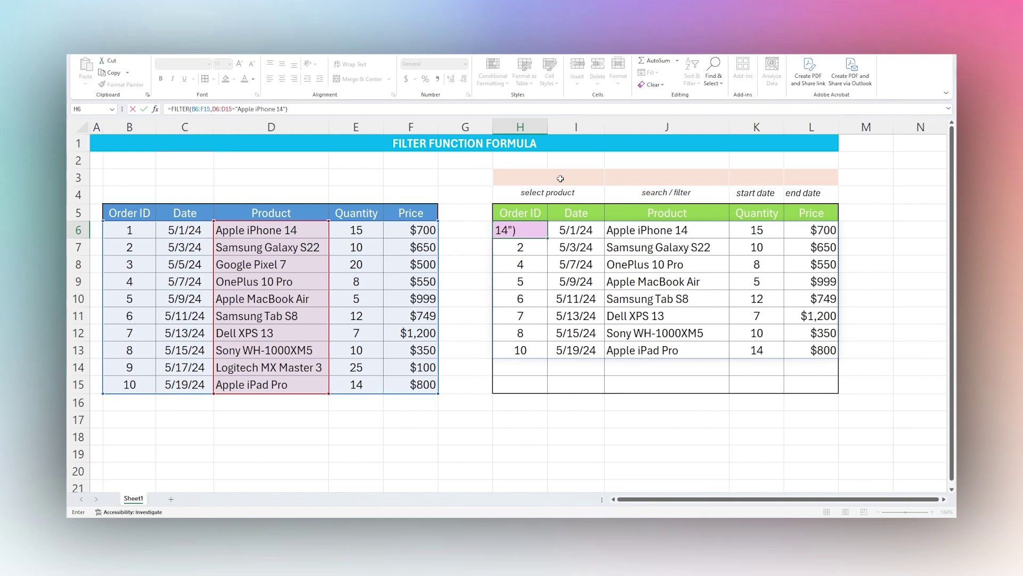
key("Return")
left_click(690, 227)
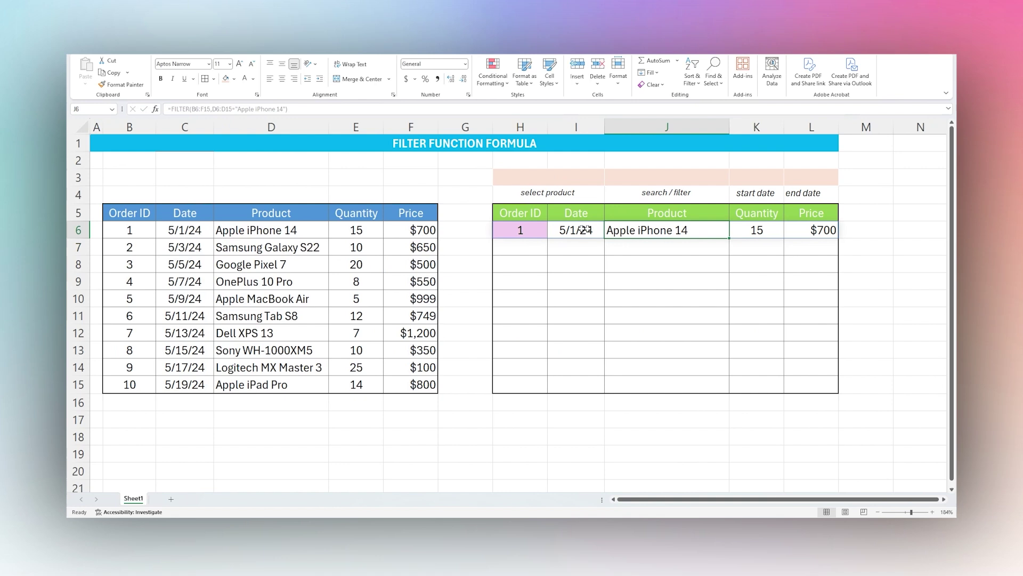
left_click(525, 228)
Replace the hard-coded product name in H6 so it reads =FILTER(B6:F15,D6:D15=H3)
left_click(554, 180)
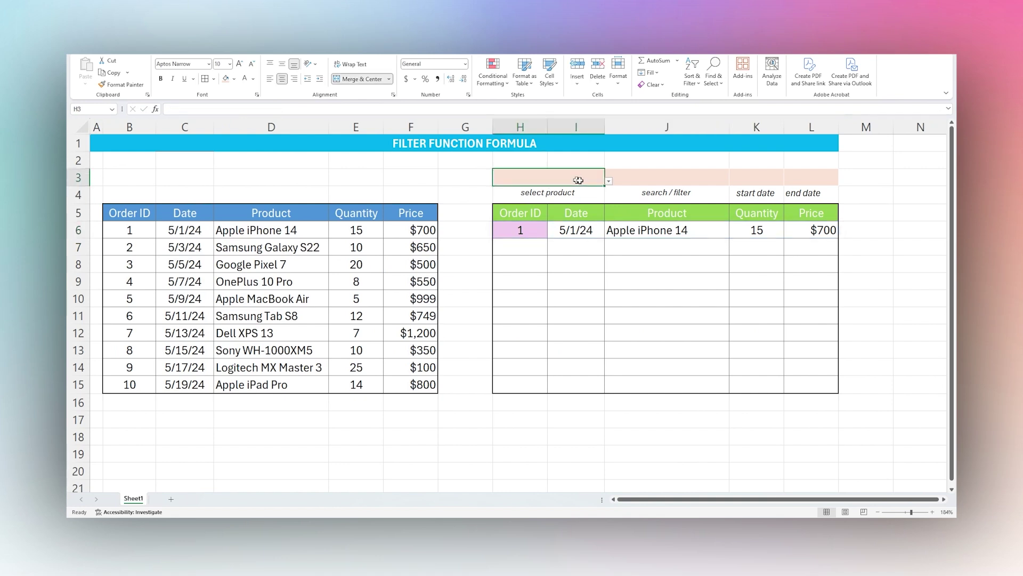
left_click(609, 182)
left_click(489, 176)
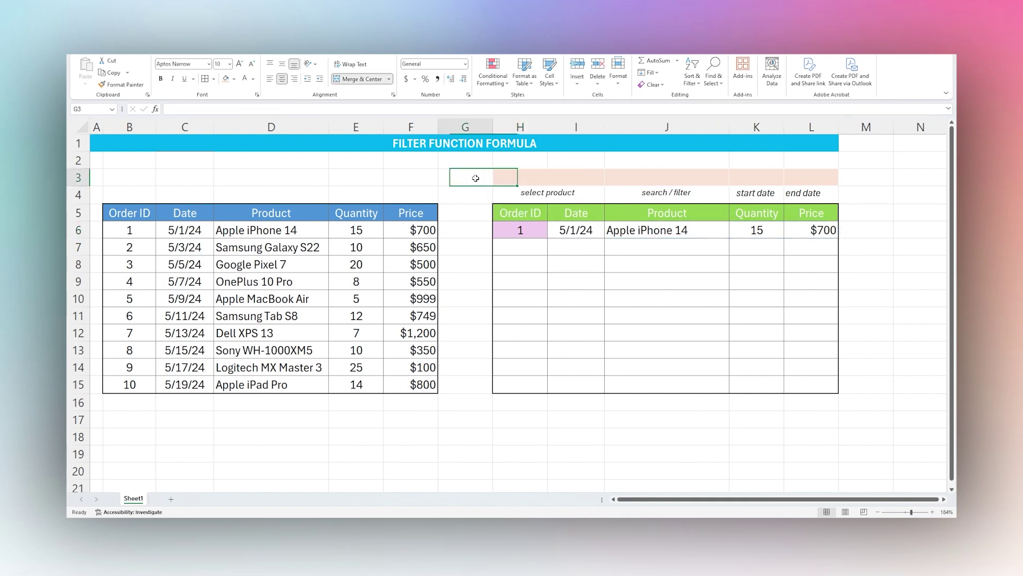
left_click(523, 230)
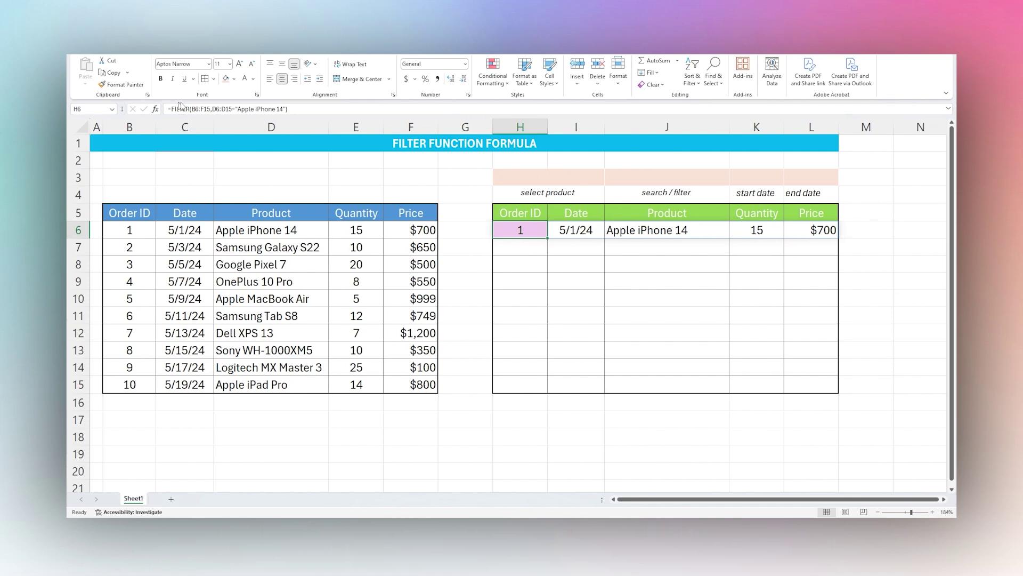
left_click_drag(236, 107, 289, 109)
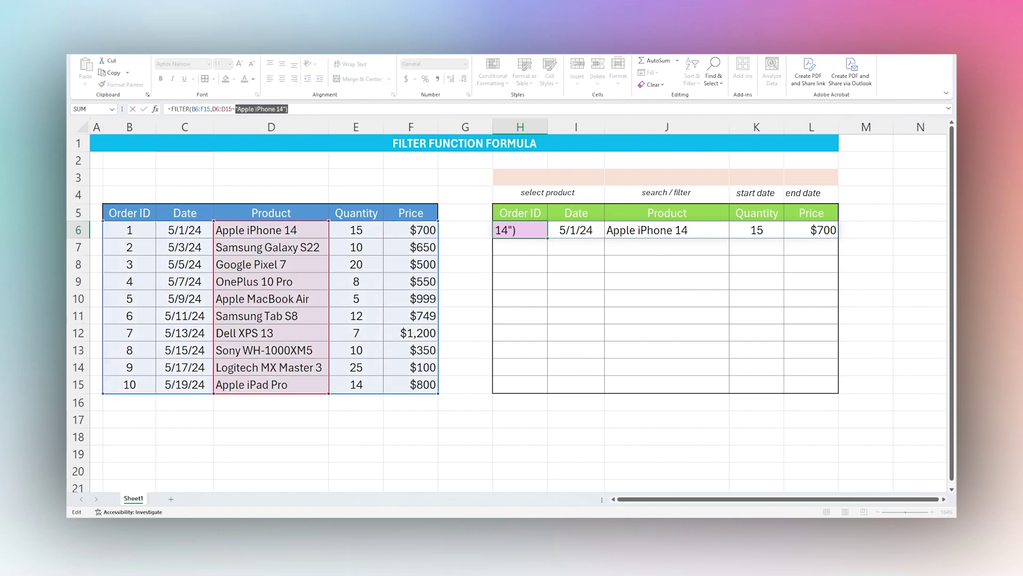
type("H3)")
key("Return")
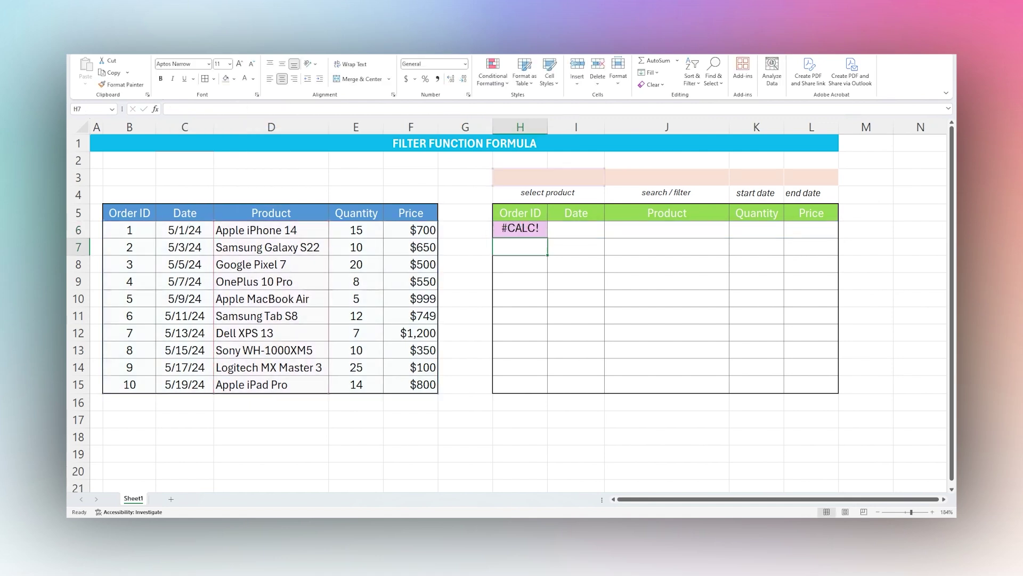
left_click(520, 230)
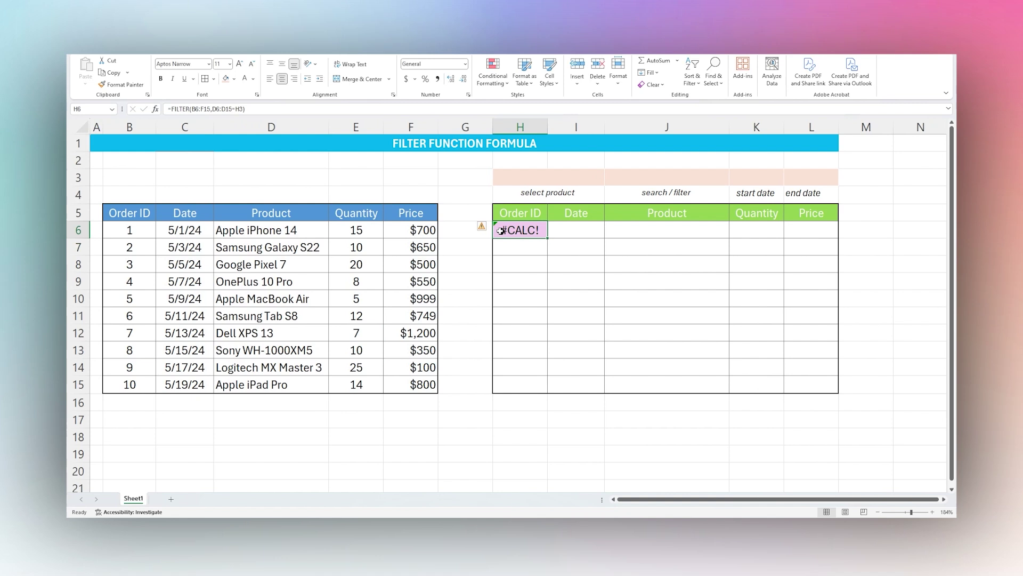
left_click(483, 226)
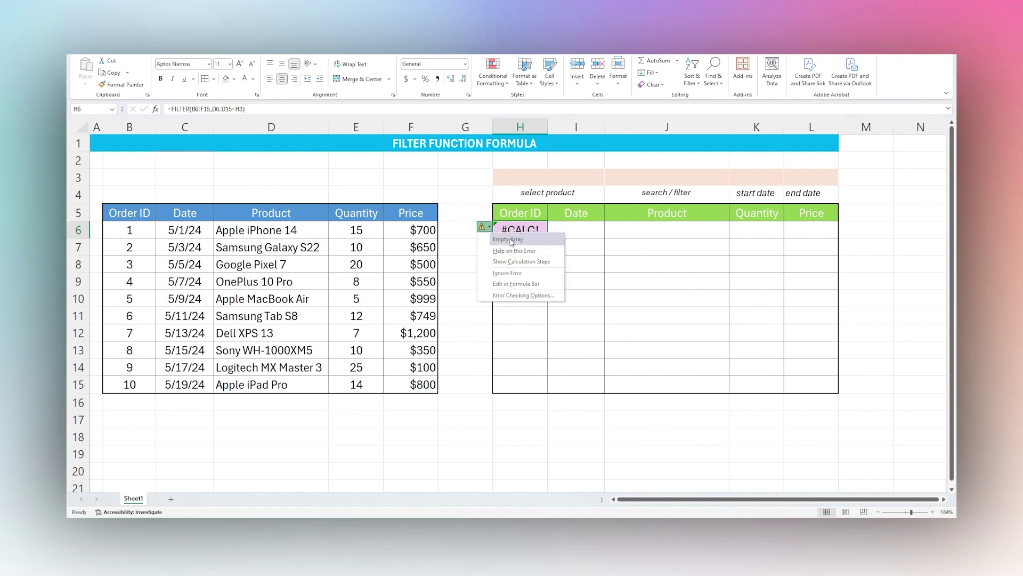
Test it by choosing Samsung Galaxy S22, then Logitech MX Master 3 in H3, then clearing H3
left_click(579, 180)
left_click(609, 181)
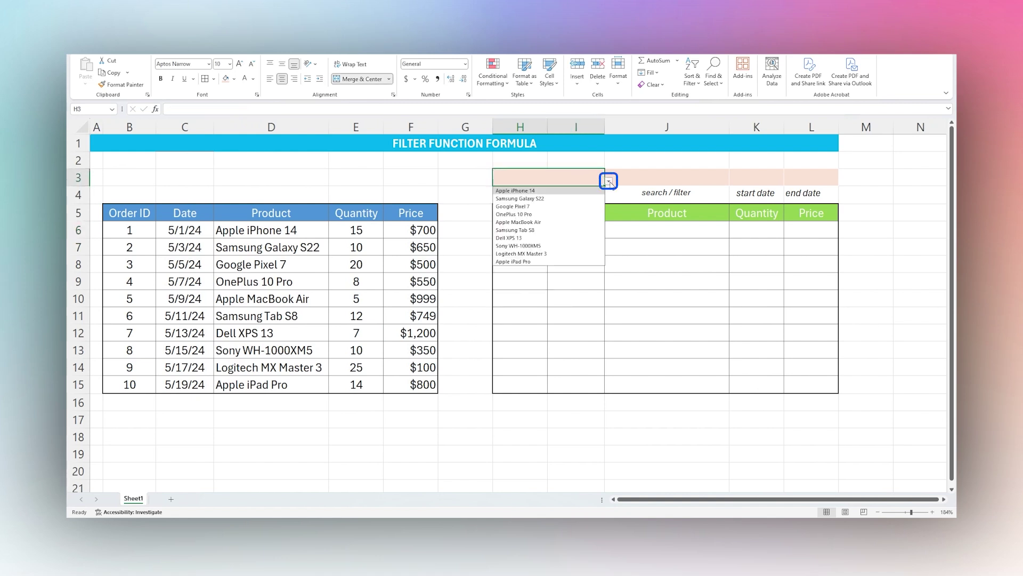
left_click(519, 198)
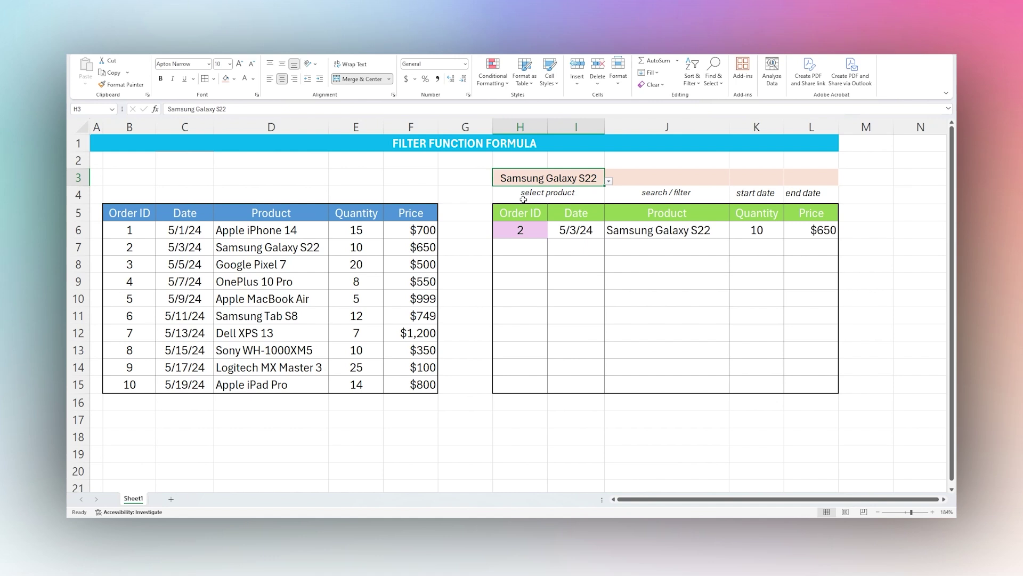
left_click_drag(525, 230, 815, 231)
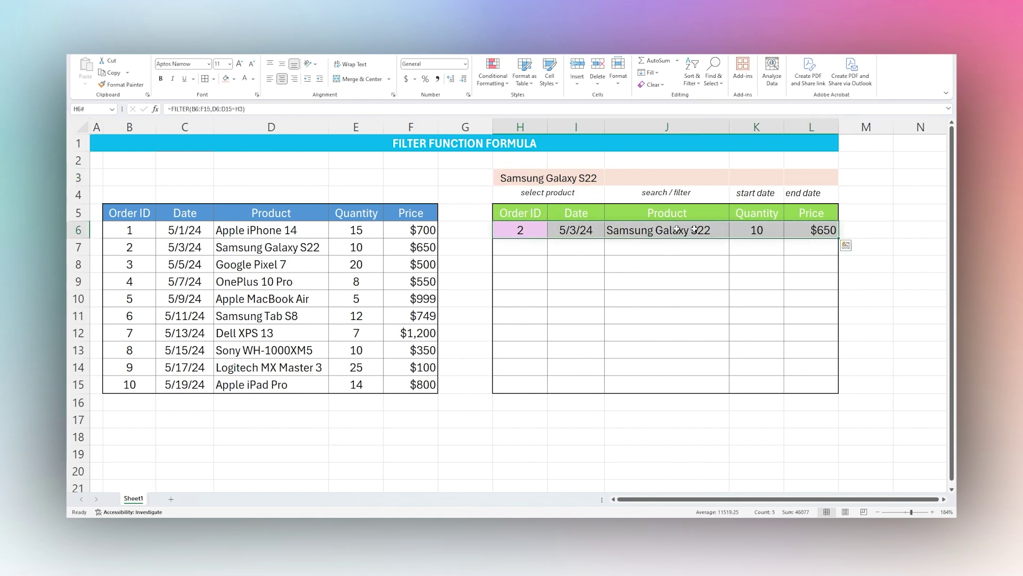
left_click(570, 175)
left_click(609, 181)
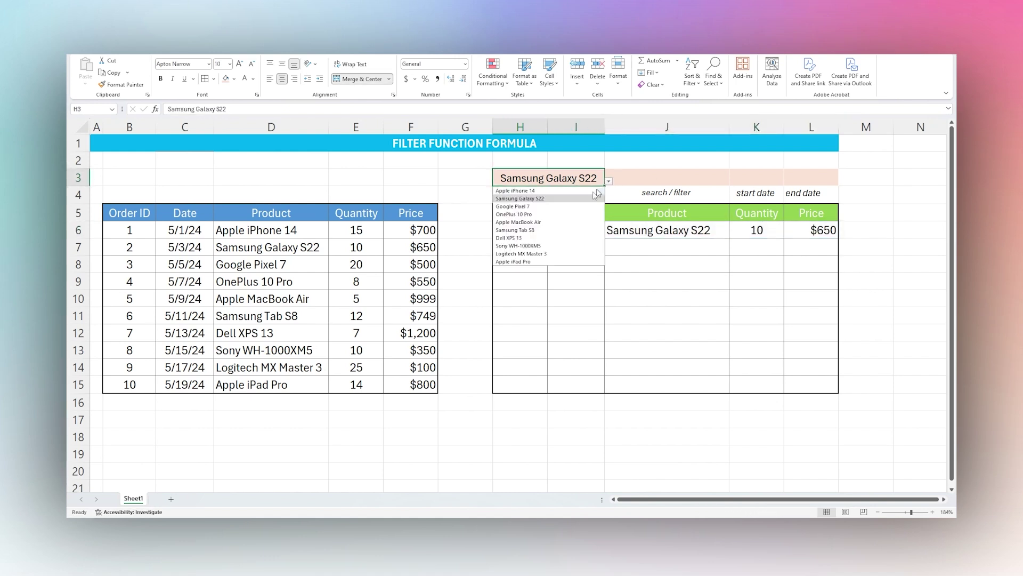
left_click(525, 253)
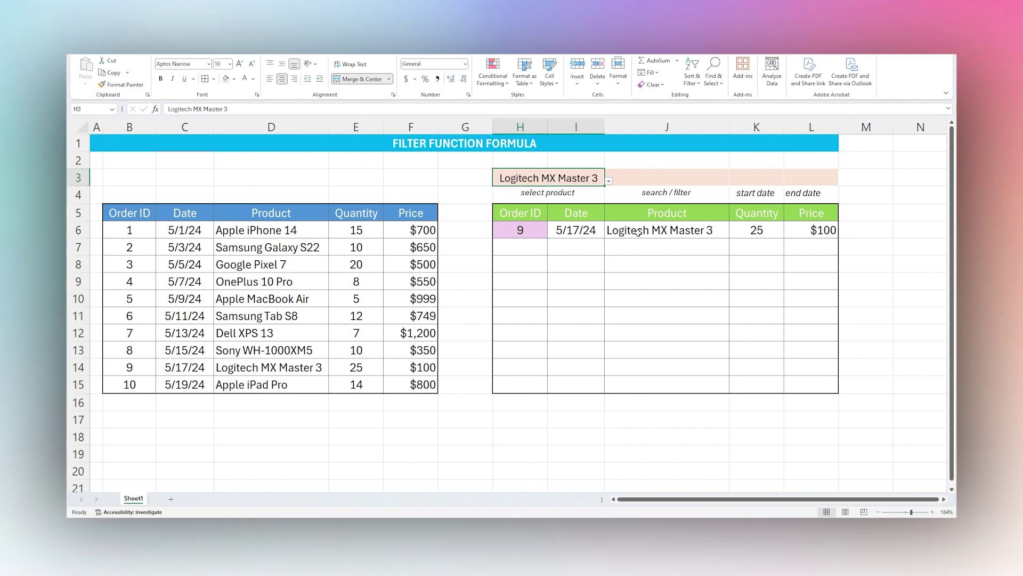
left_click_drag(514, 228, 815, 229)
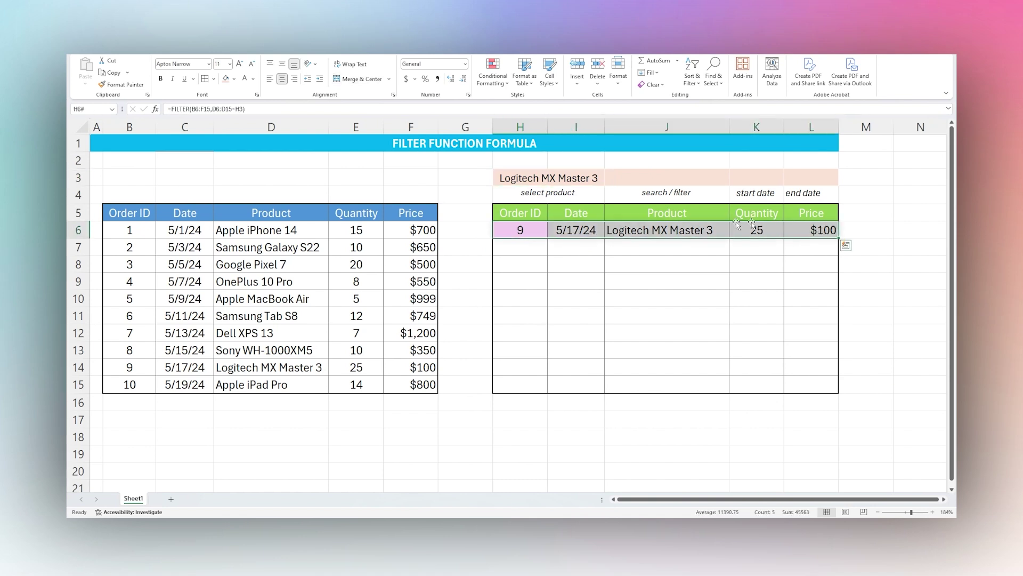
left_click(578, 181)
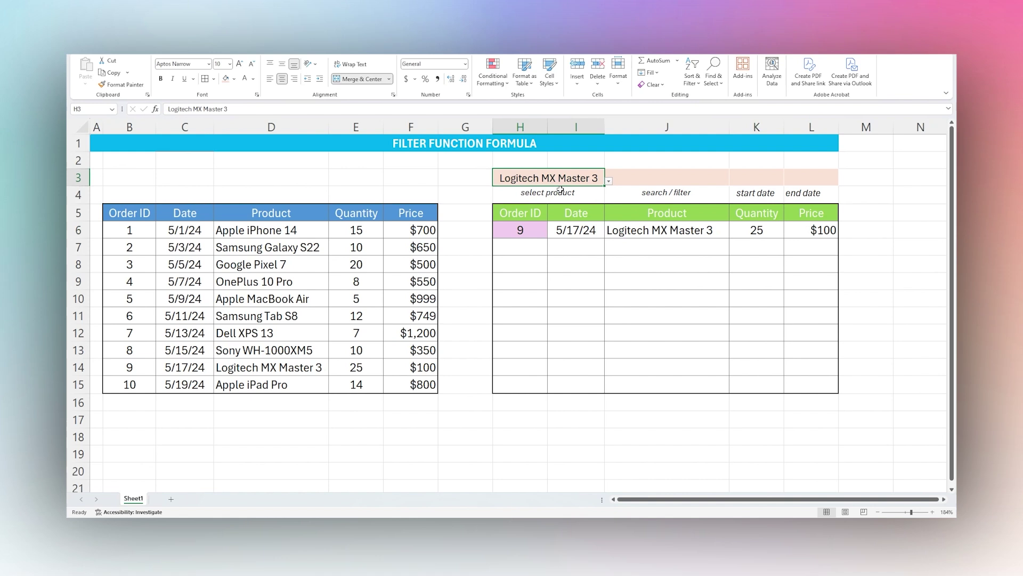
key("Delete")
left_click(519, 230)
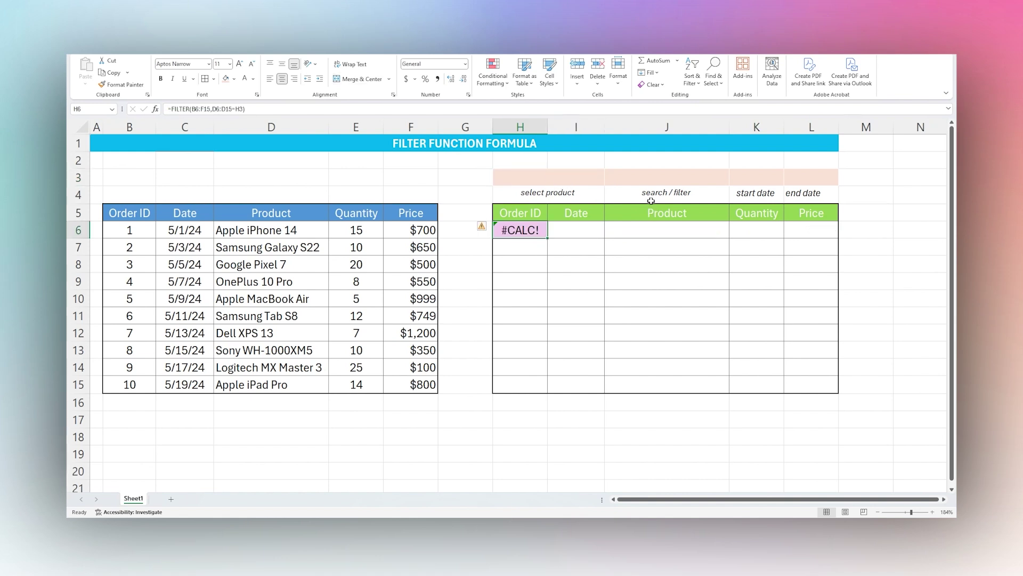
Replace the D6:D15=H3 criterion in H6 with SEARCH("Apple",D6:D15)
left_click(653, 176)
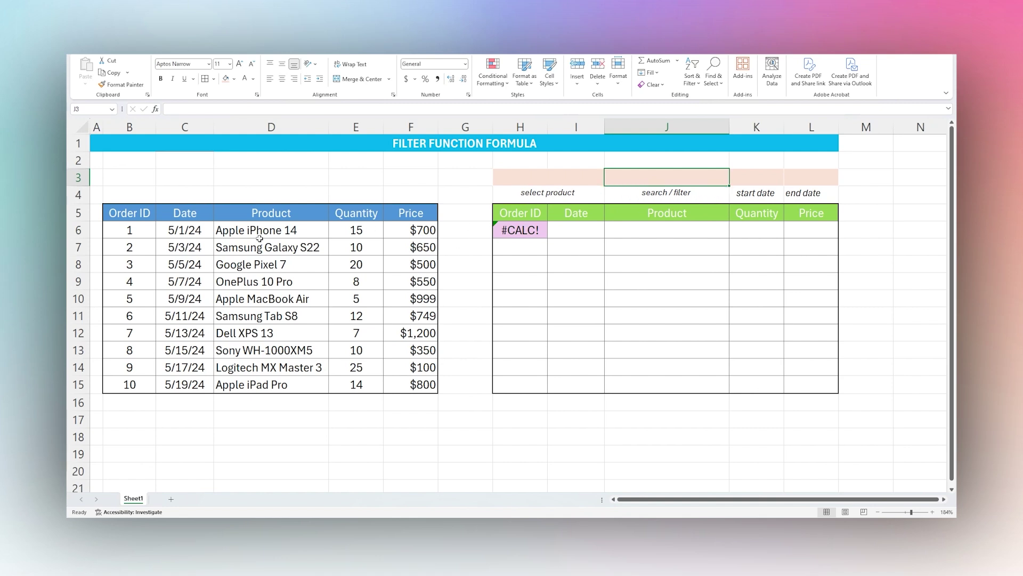
left_click(507, 229)
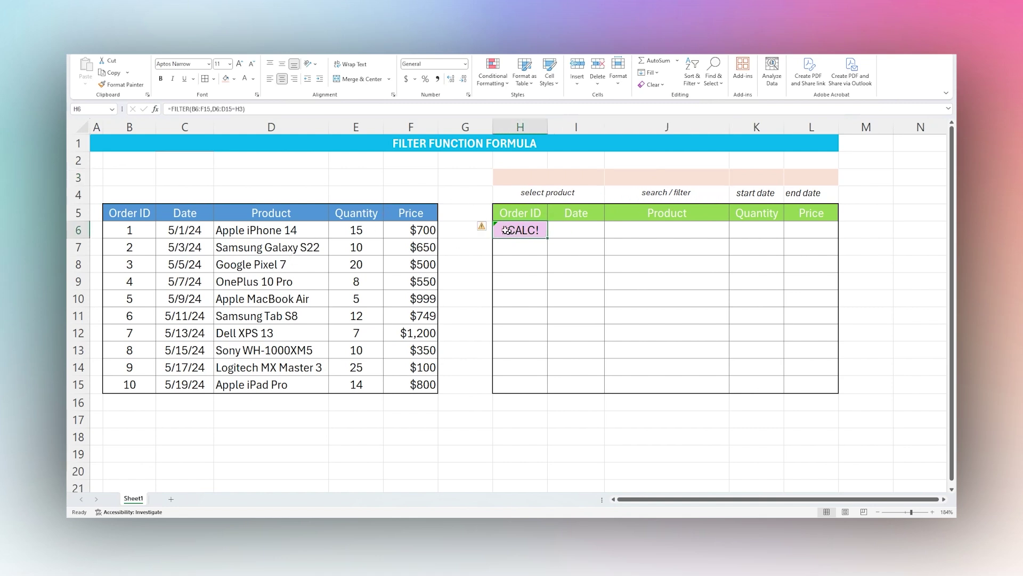
key("F2")
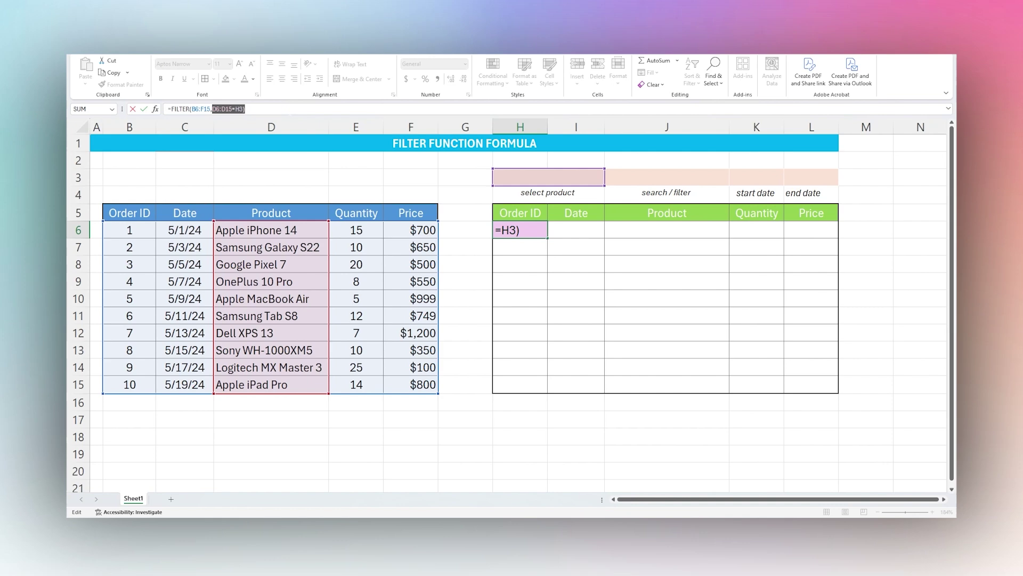
key("BackSpace")
key("BackSpace")
key("BackSpace")
key("BackSpace")
key("BackSpace")
key("BackSpace")
key("BackSpace")
key("BackSpace")
key("BackSpace")
key("BackSpace")
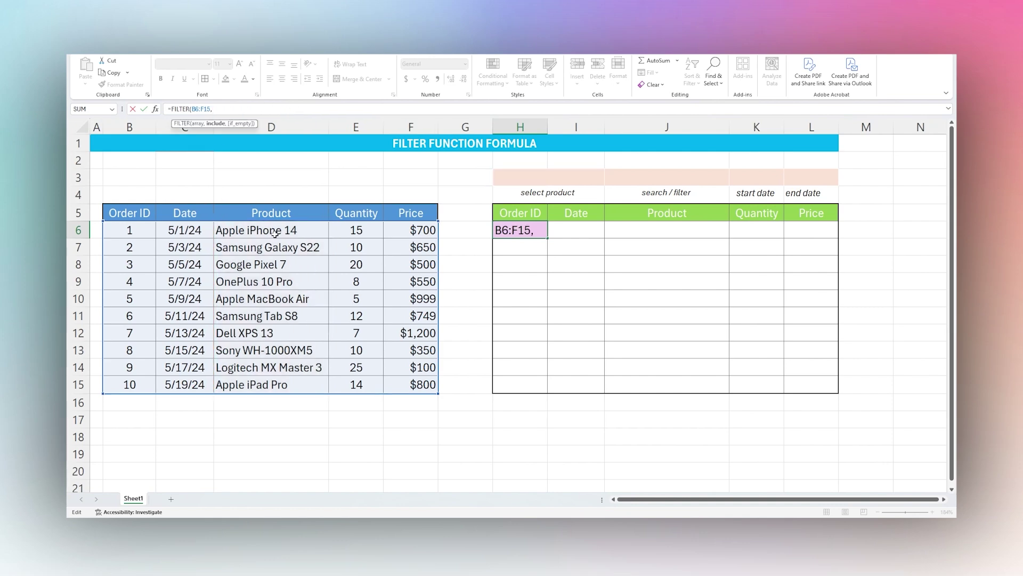
left_click_drag(277, 230, 274, 376)
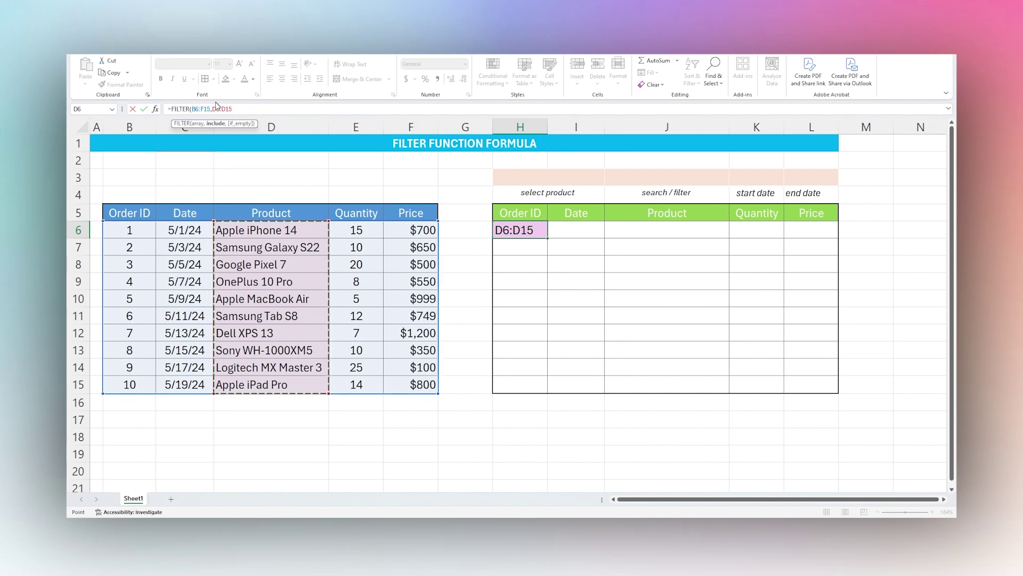
key("F2")
type("search(")
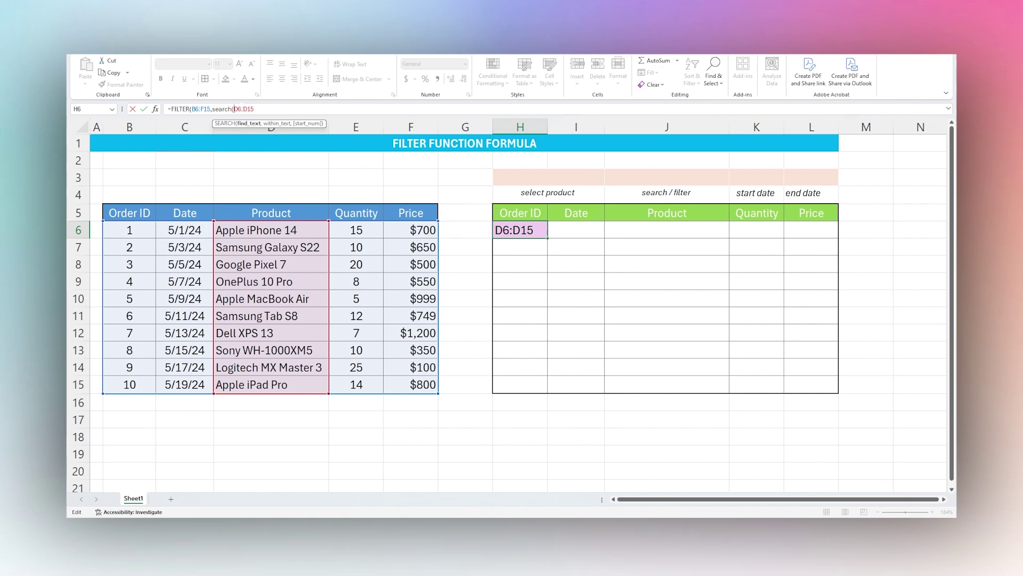
type("\"Apple\",D6:D15")
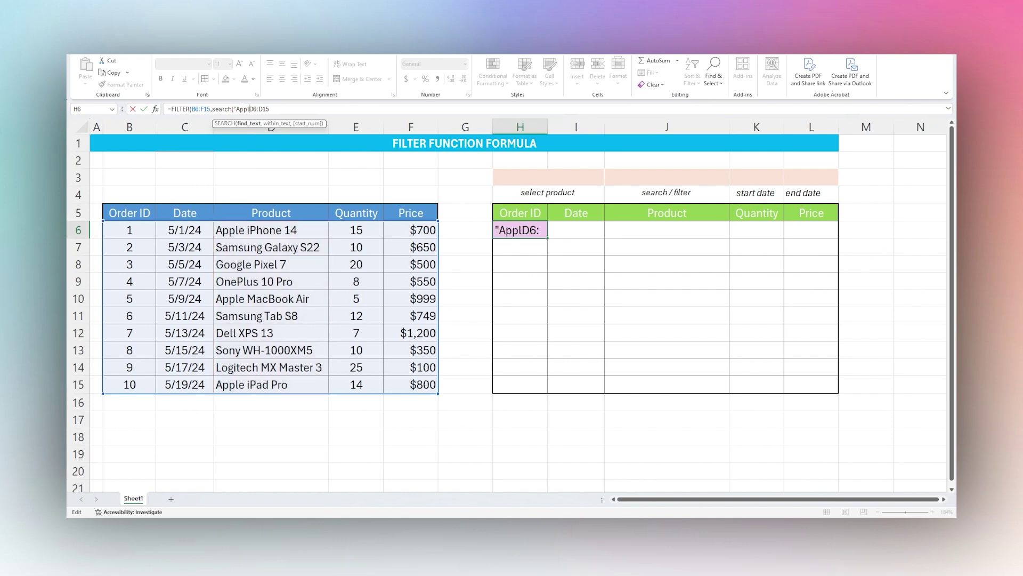
type(")")
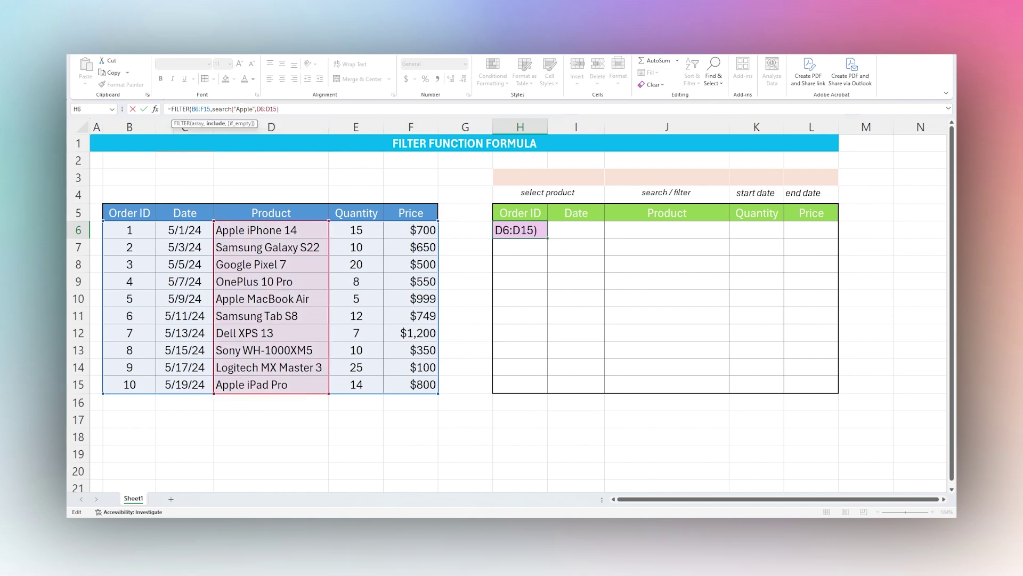
type(")")
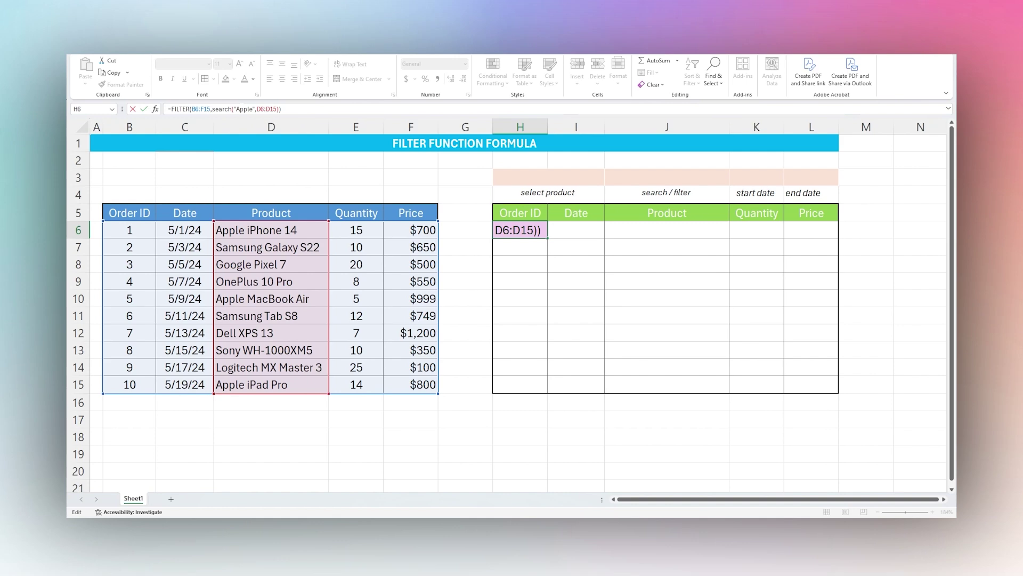
key("Return")
left_click(543, 234)
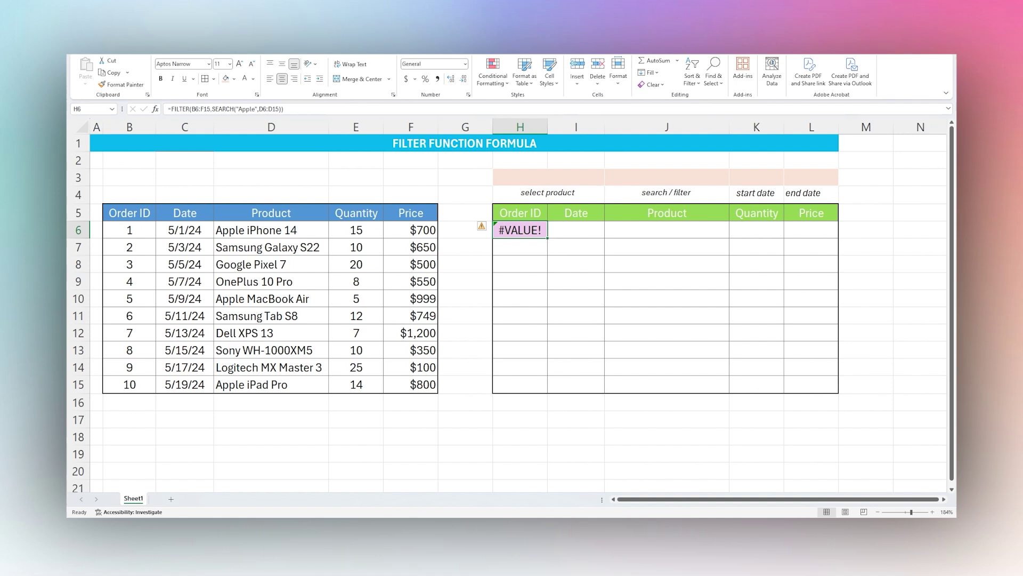
left_click(216, 110)
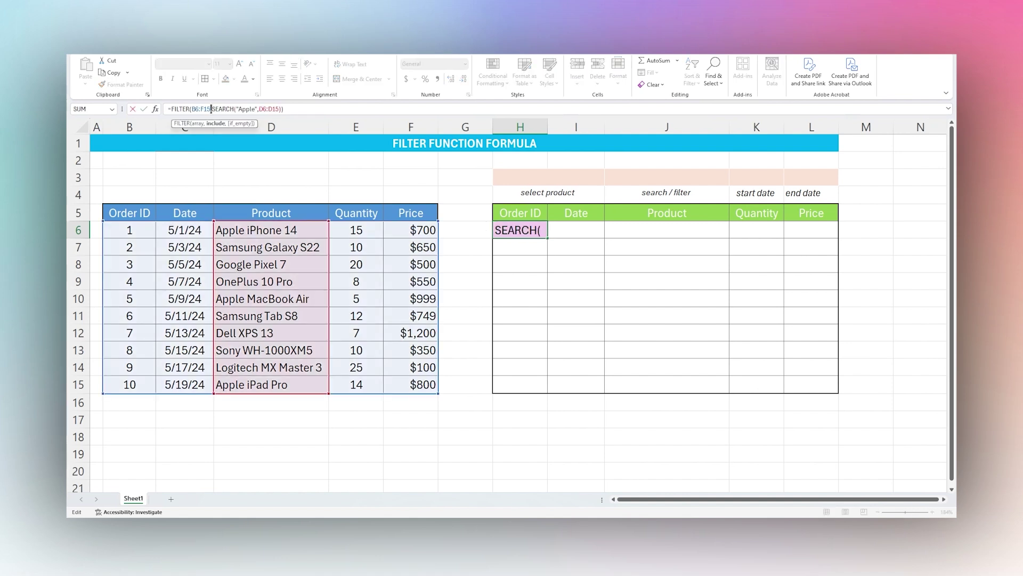
type("isnumber(")
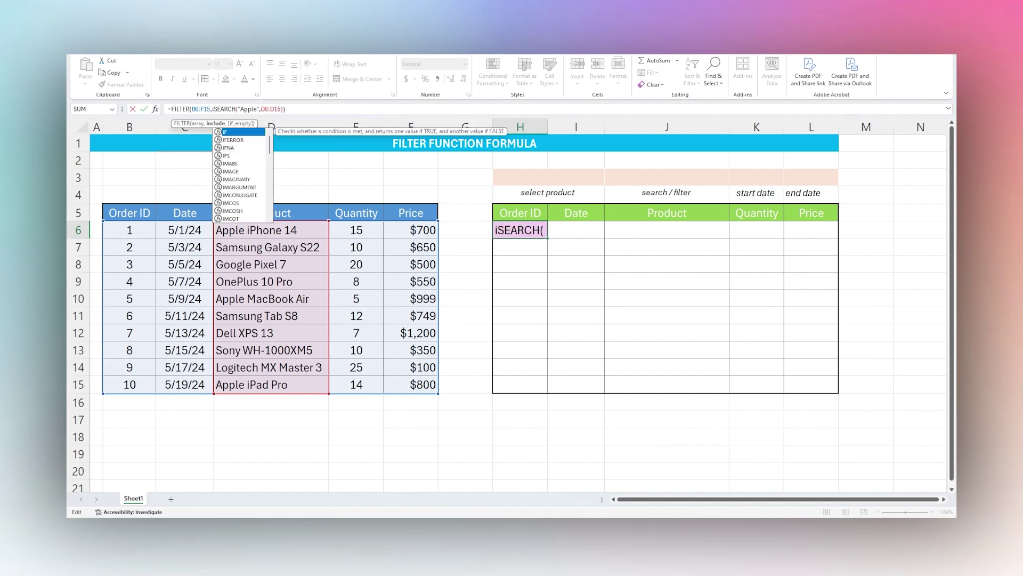
key("End")
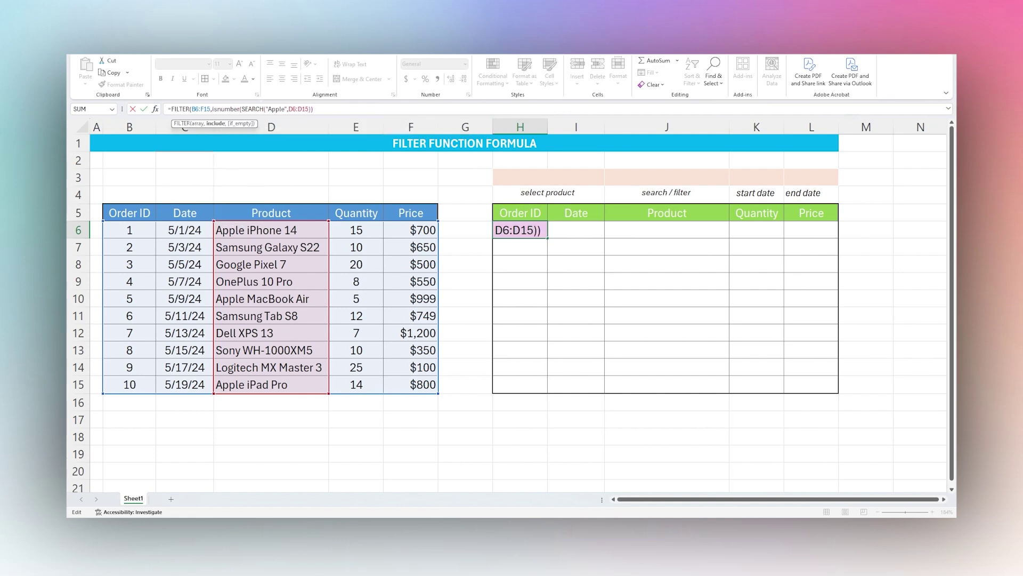
type(")")
key("Return")
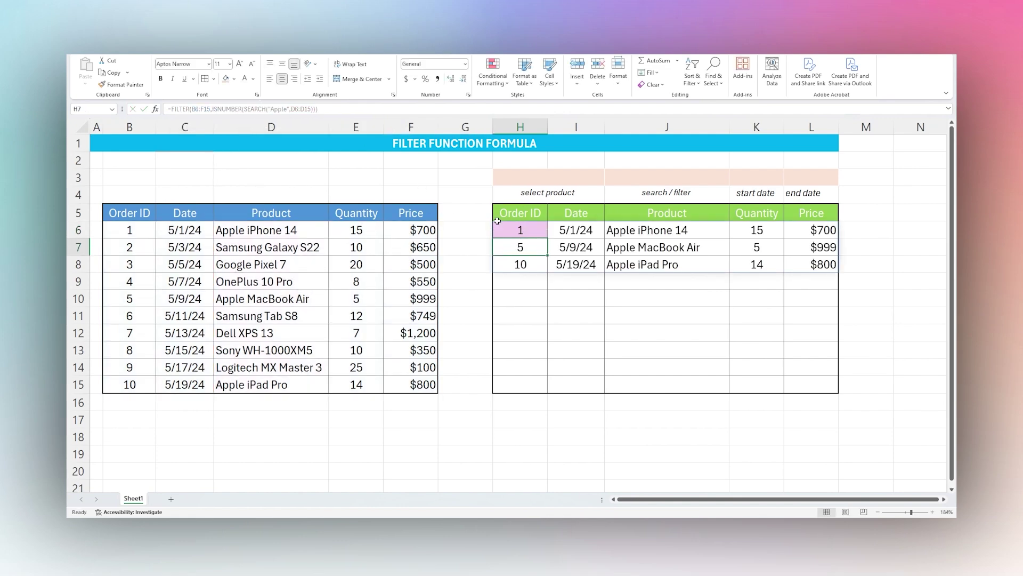
left_click(515, 231)
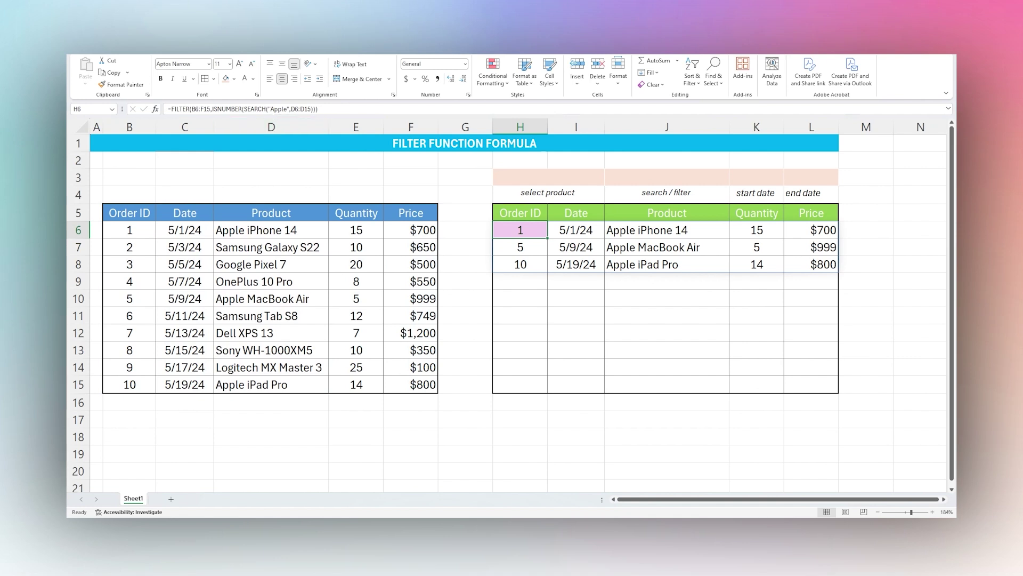
left_click_drag(268, 109, 292, 109)
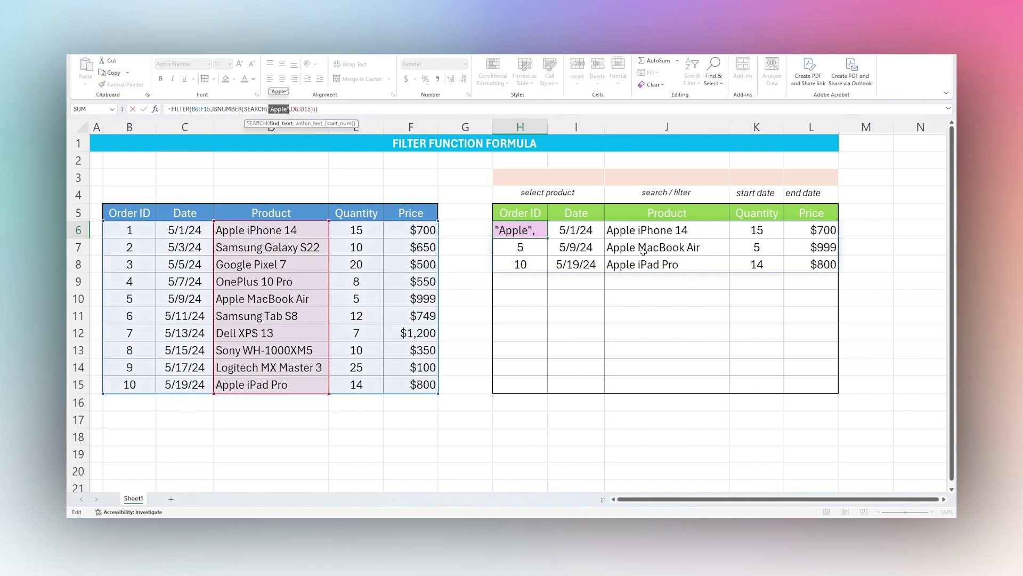
key("Escape")
left_click(644, 234)
left_click_drag(644, 234, 645, 271)
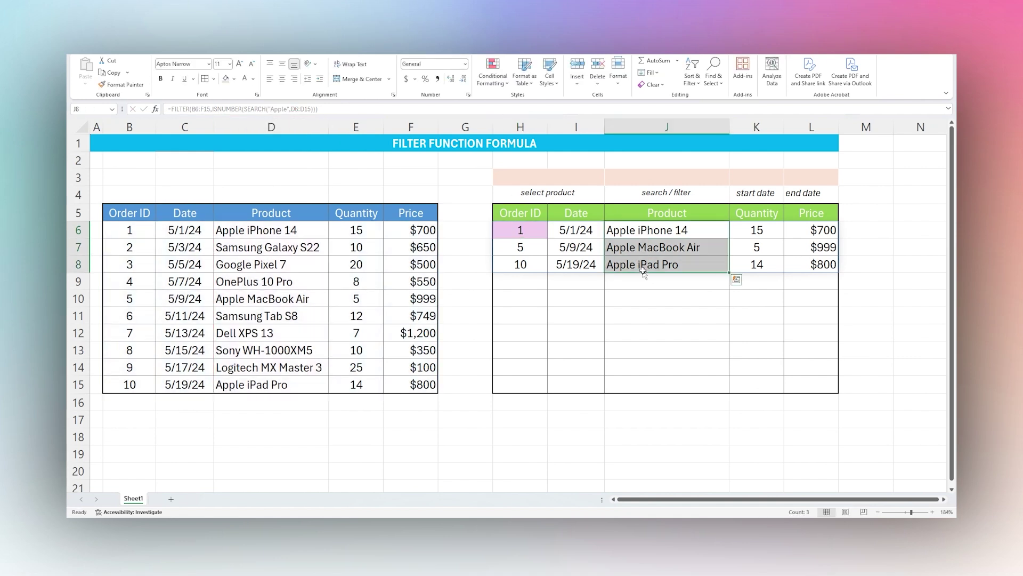
left_click(524, 230)
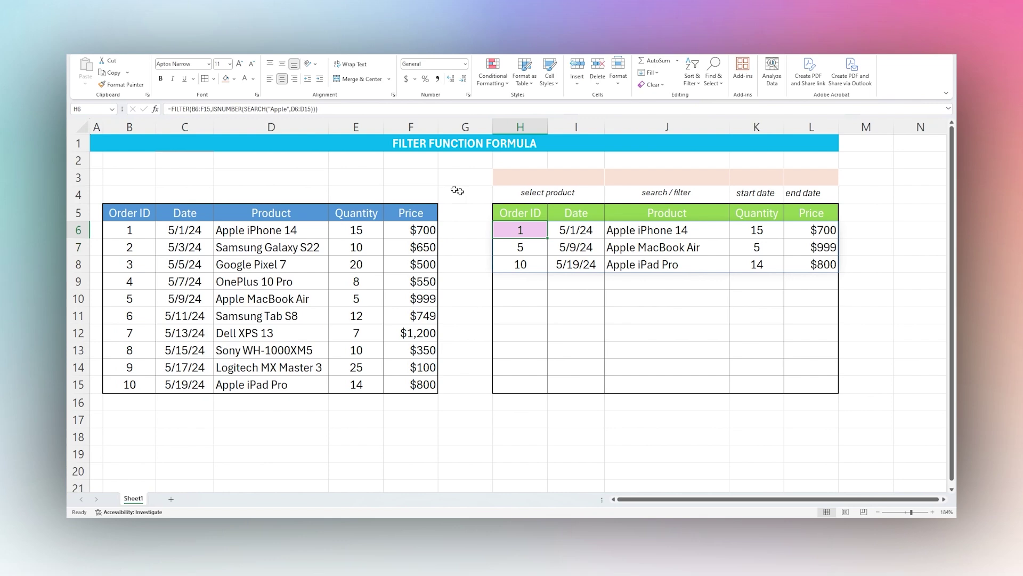
left_click(653, 178)
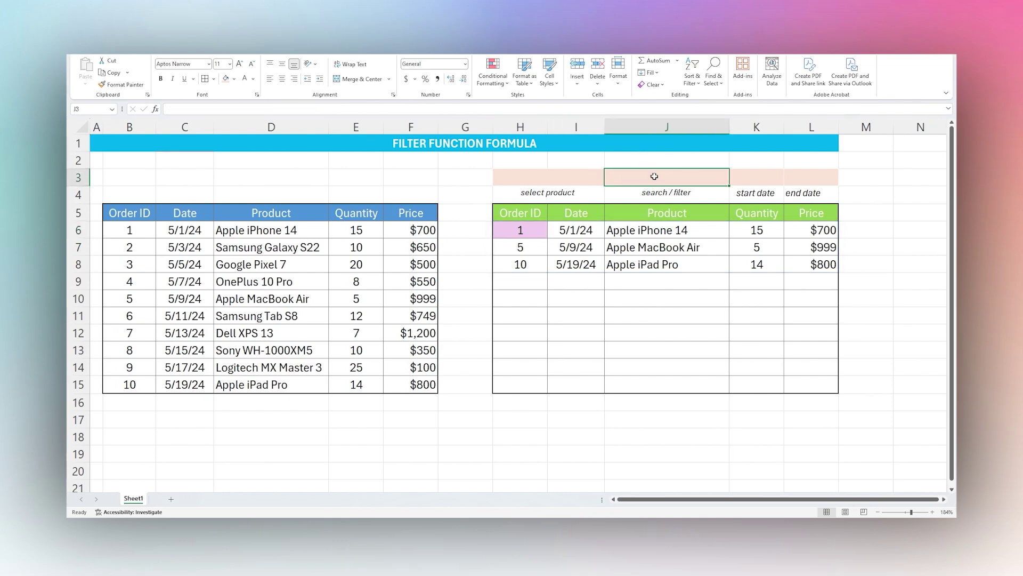
Replace "Apple" with J3 in the H6 ISNUMBER(SEARCH()) criterion
left_click(533, 229)
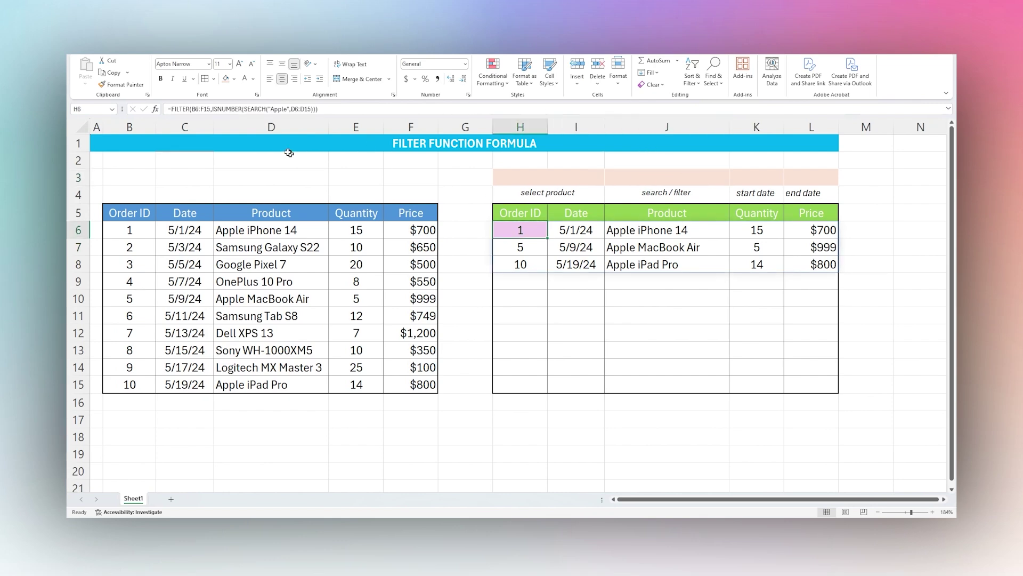
left_click_drag(269, 108, 285, 110)
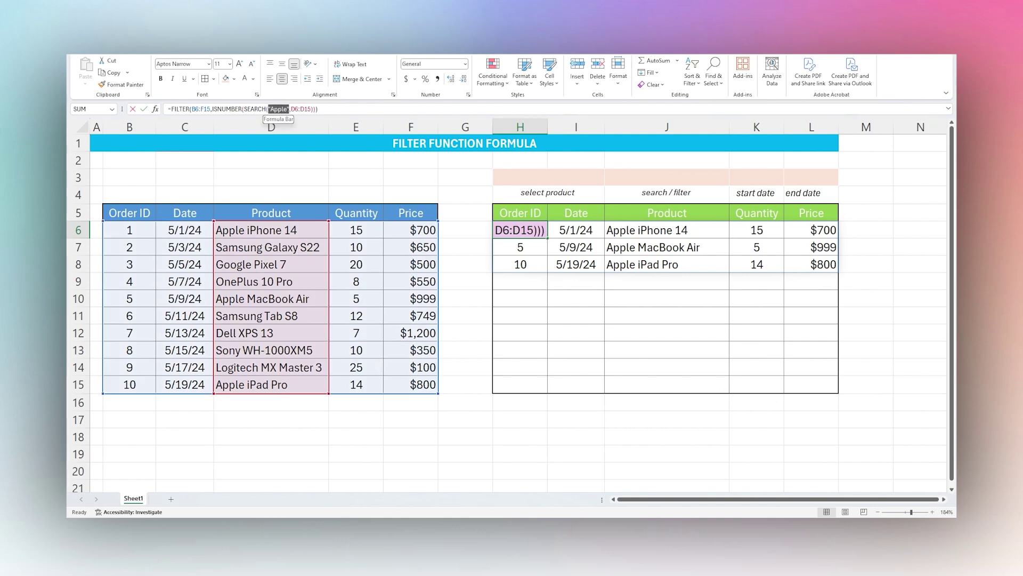
key("BackSpace")
type("J3")
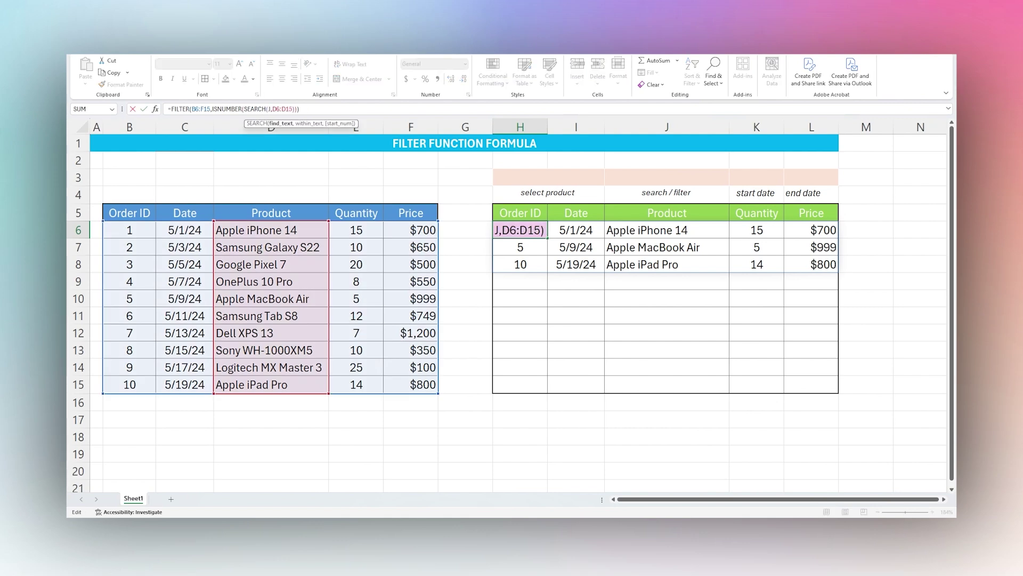
key("Return")
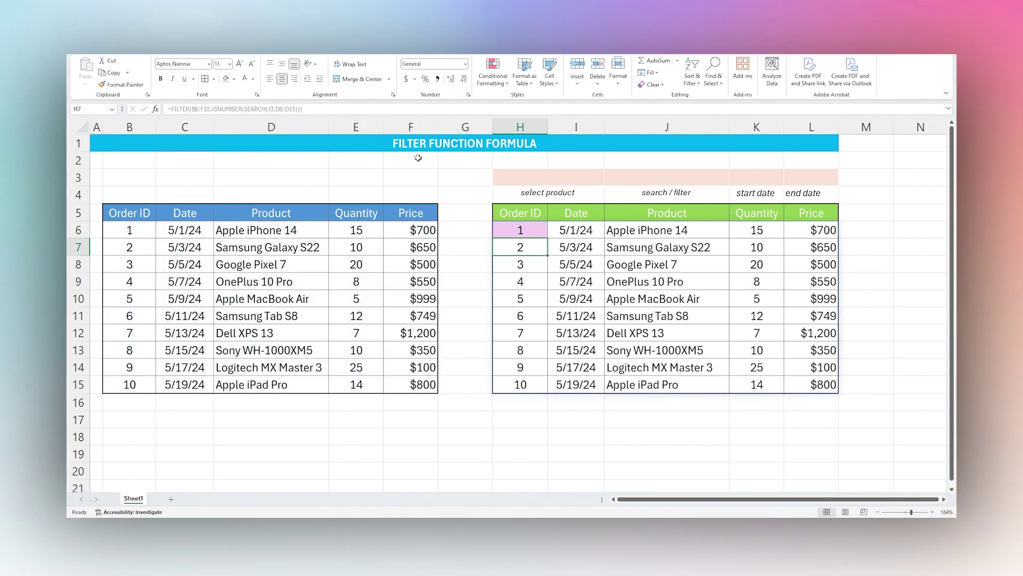
left_click_drag(504, 228, 810, 384)
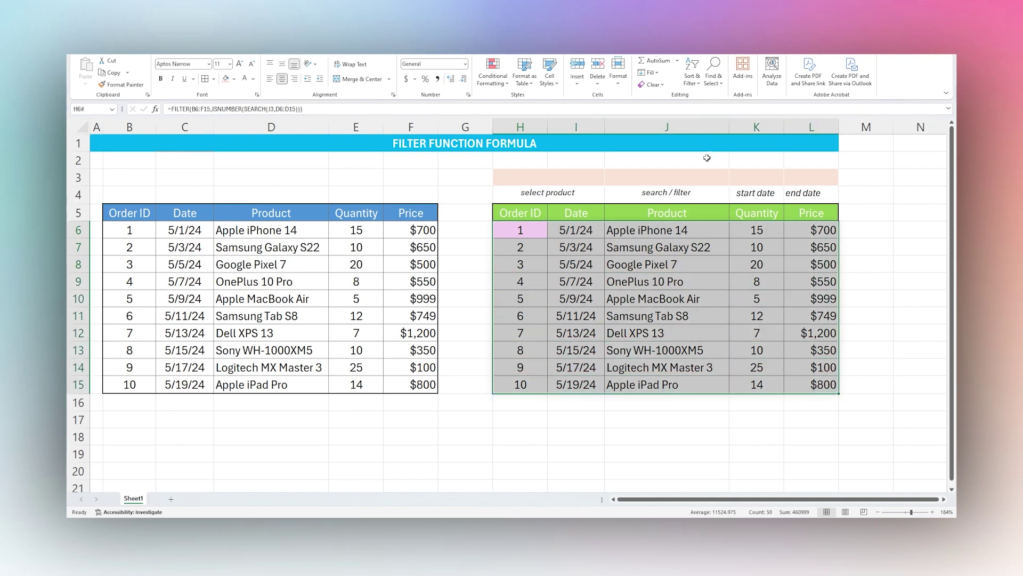
Test the search by entering Apple, then Pro in J3, then clearing J3
left_click(668, 176)
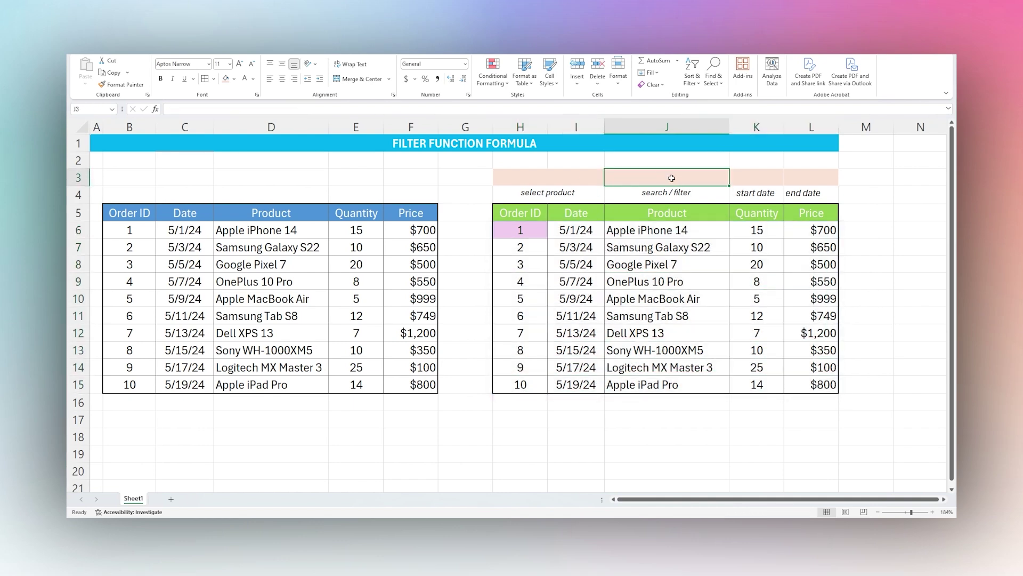
type("Apple")
key("Return")
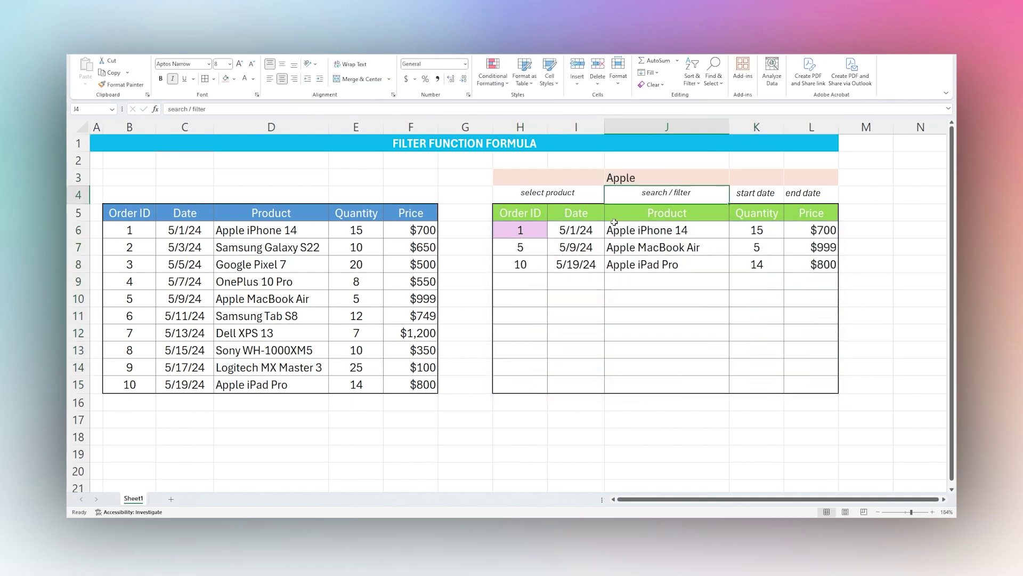
left_click_drag(614, 222, 613, 265)
left_click(645, 179)
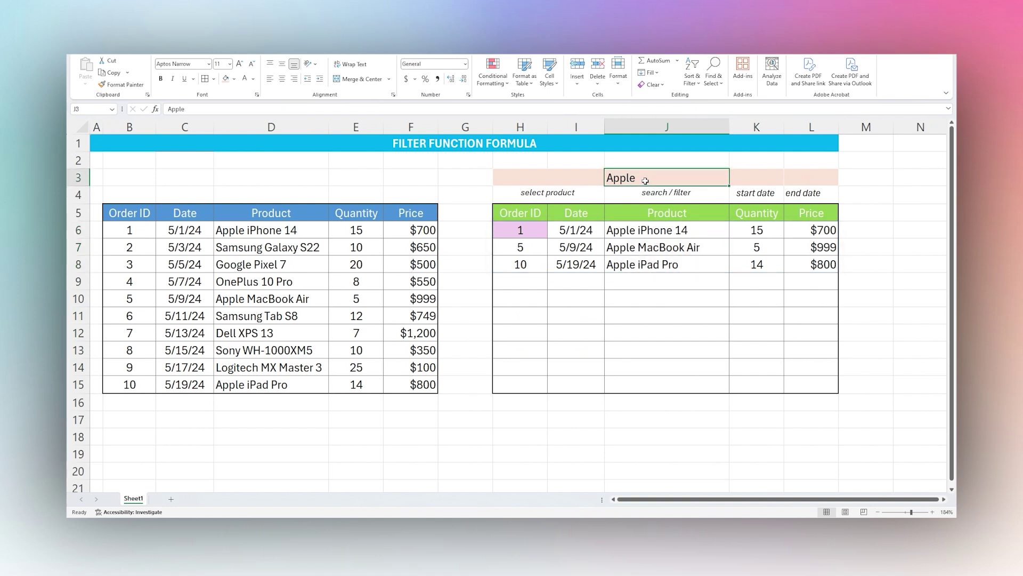
type("Pro")
key("Delete")
key("Return")
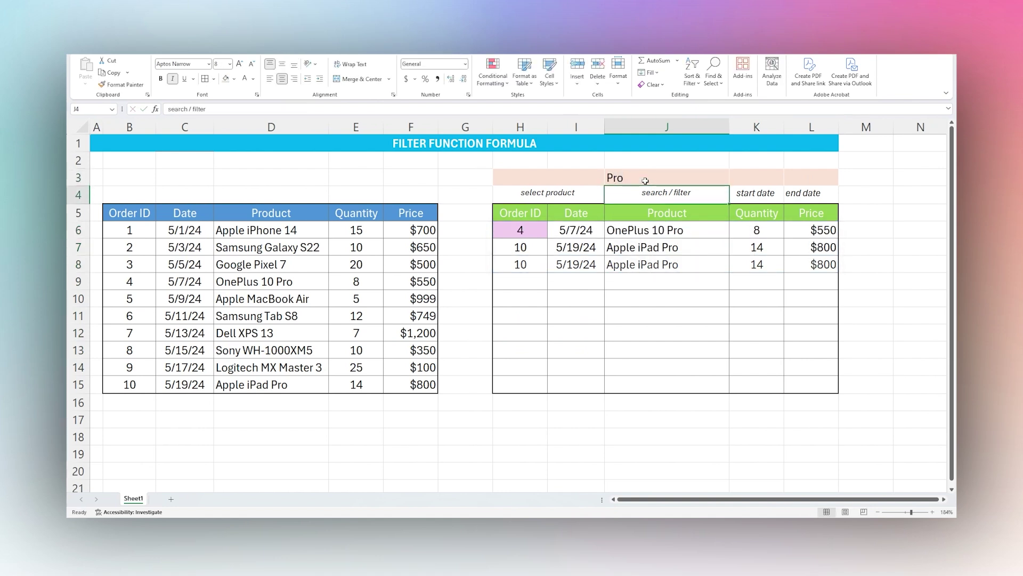
left_click_drag(634, 228, 637, 248)
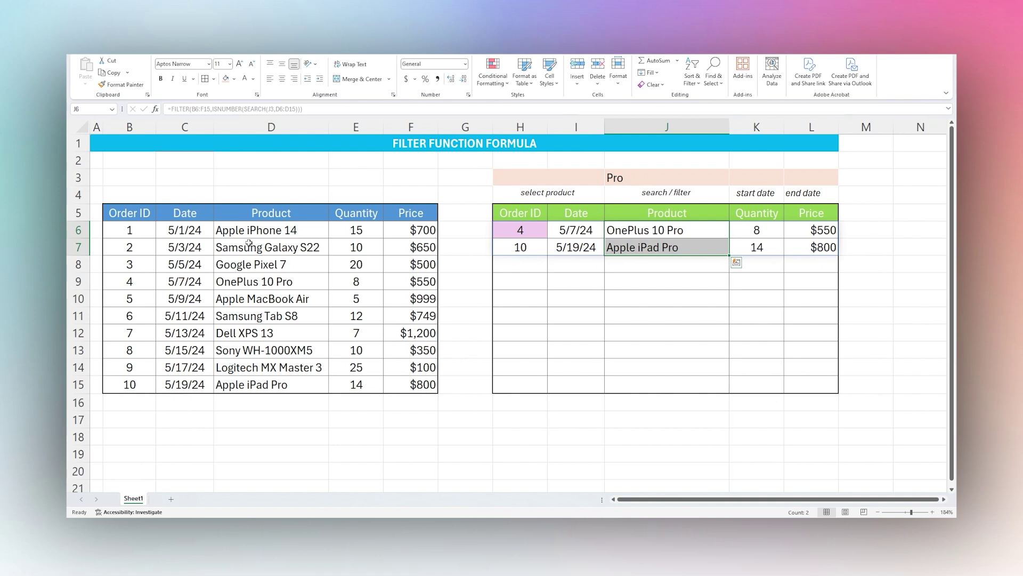
left_click(619, 177)
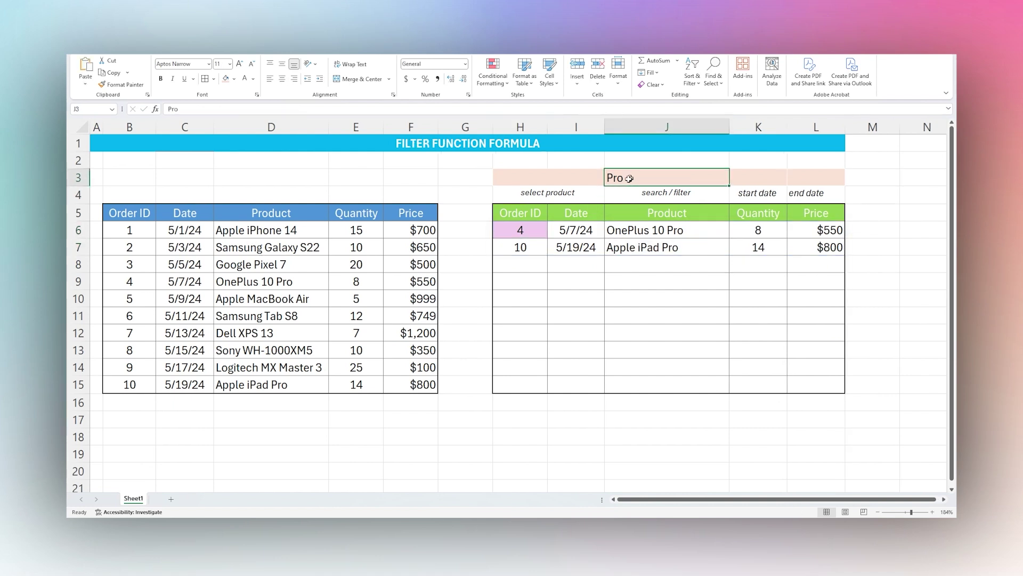
key("BackSpace")
left_click(525, 230)
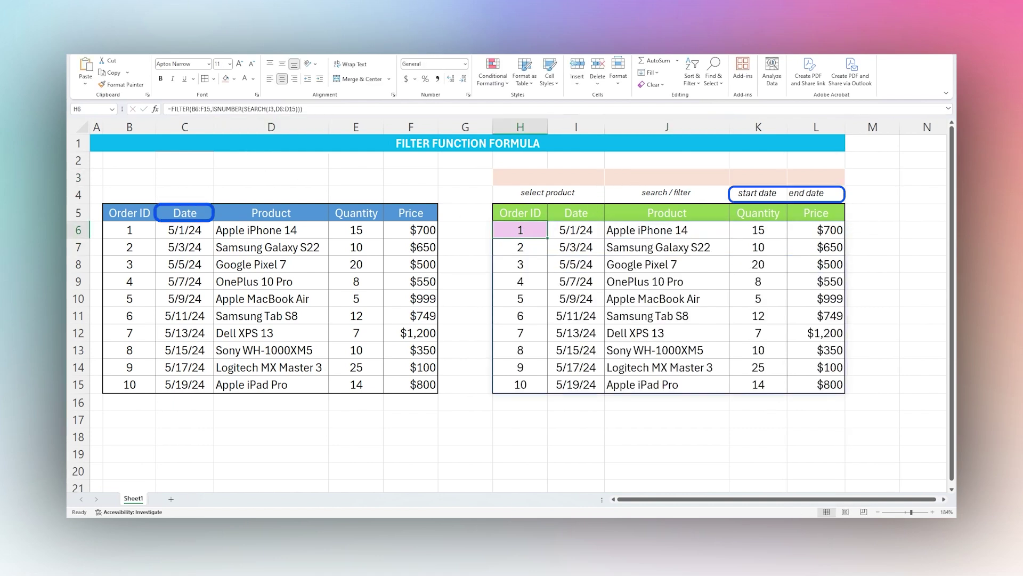
Swap the product search in H6 for the start-date condition (C6:C15>=K3)
key("F2")
key("ctrl+shift+Left")
key("ctrl+shift+Left")
key("ctrl+shift+Left")
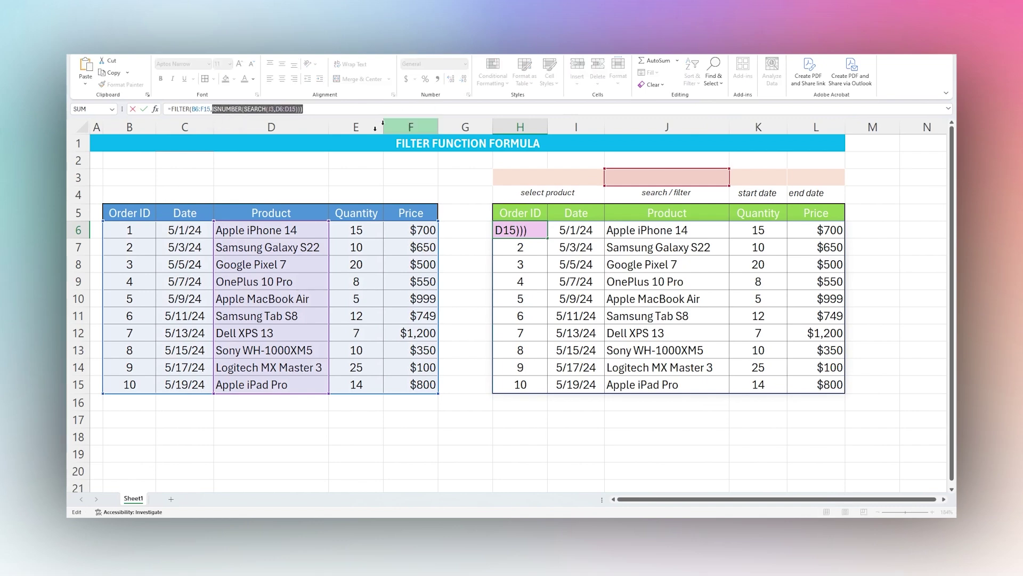
key("BackSpace")
key("BackSpace")
key("Return")
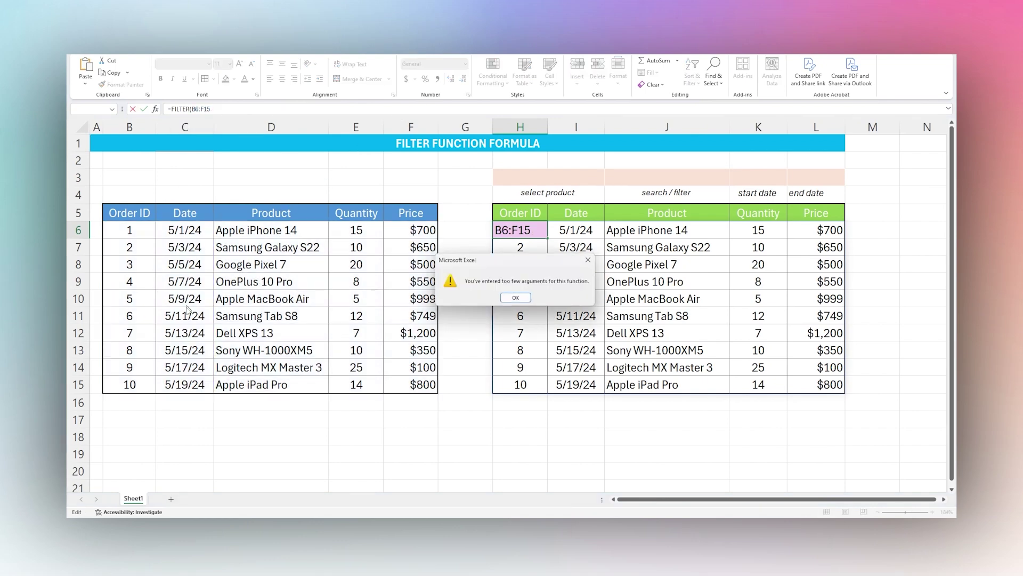
left_click(523, 301)
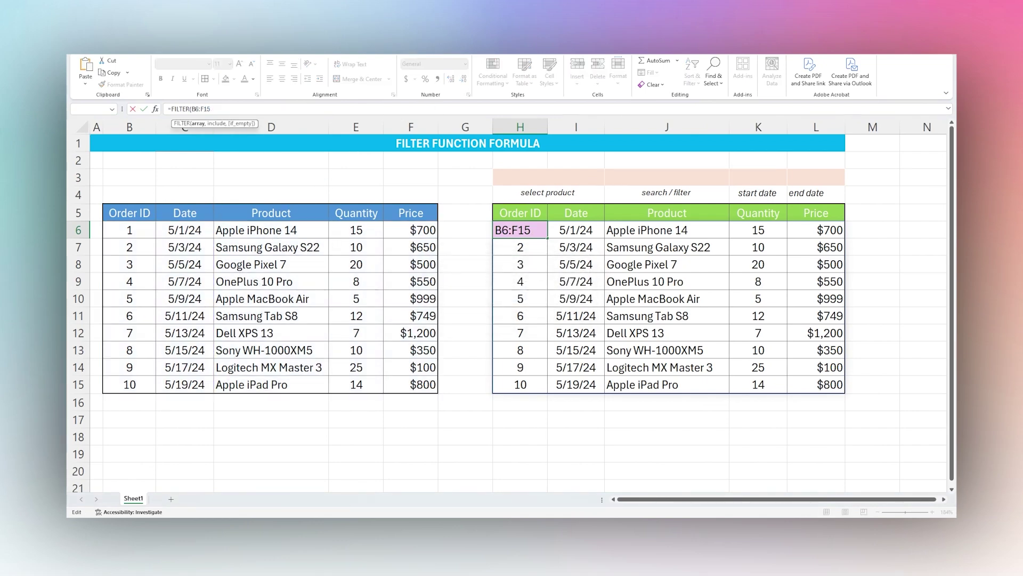
type(",")
left_click_drag(184, 235, 184, 380)
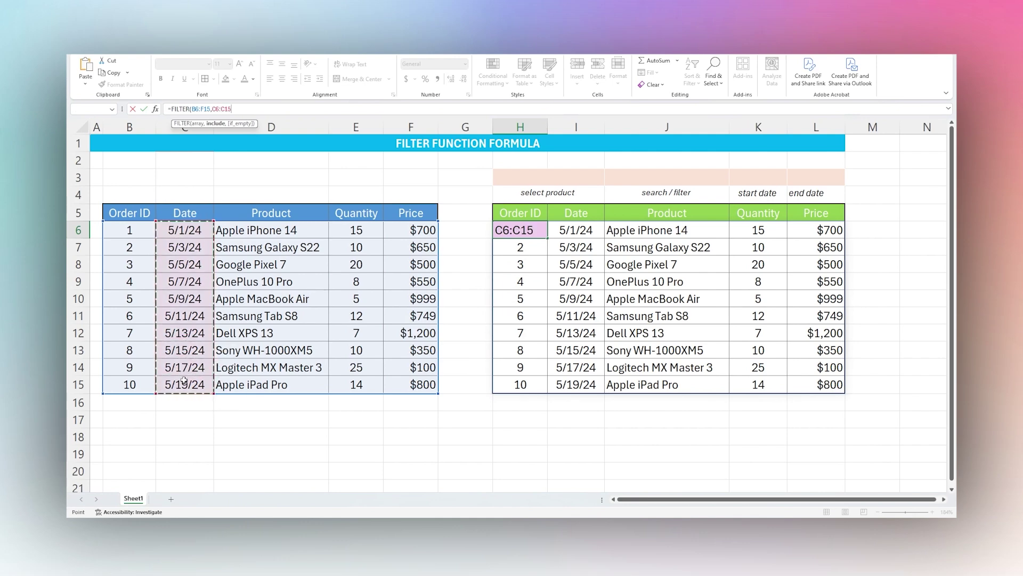
type(">")
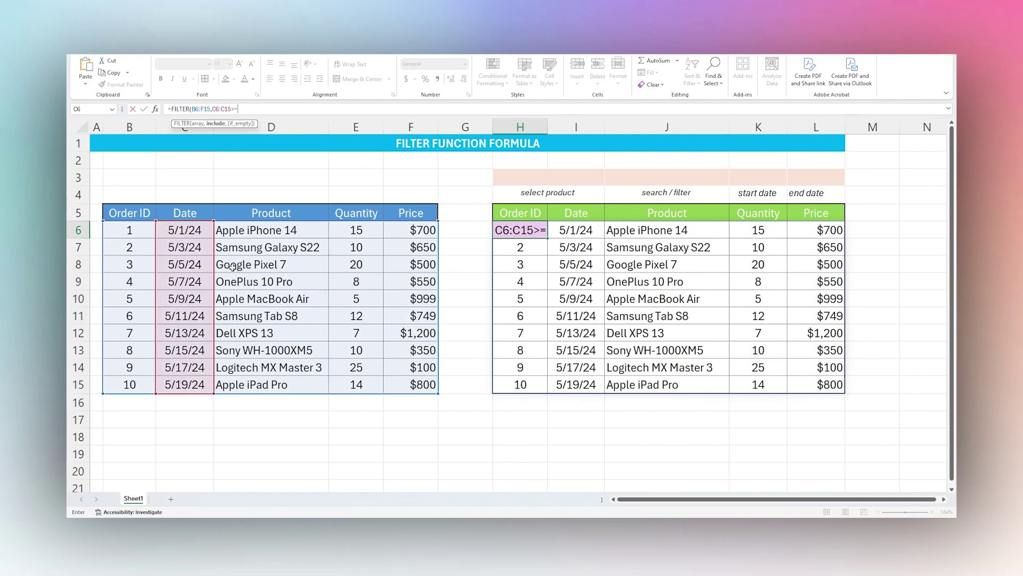
type("=")
left_click(759, 178)
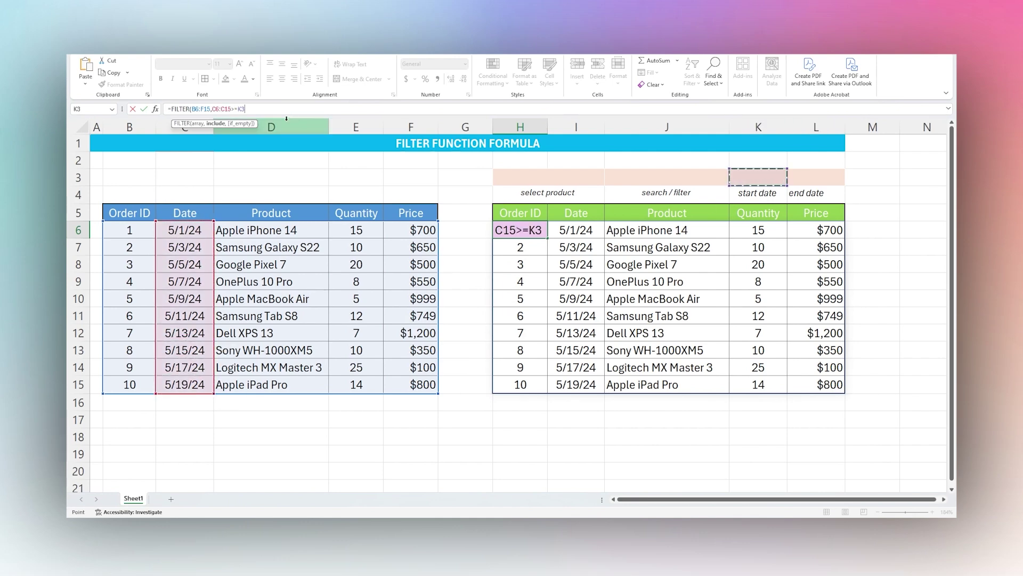
left_click(198, 108)
type("(")
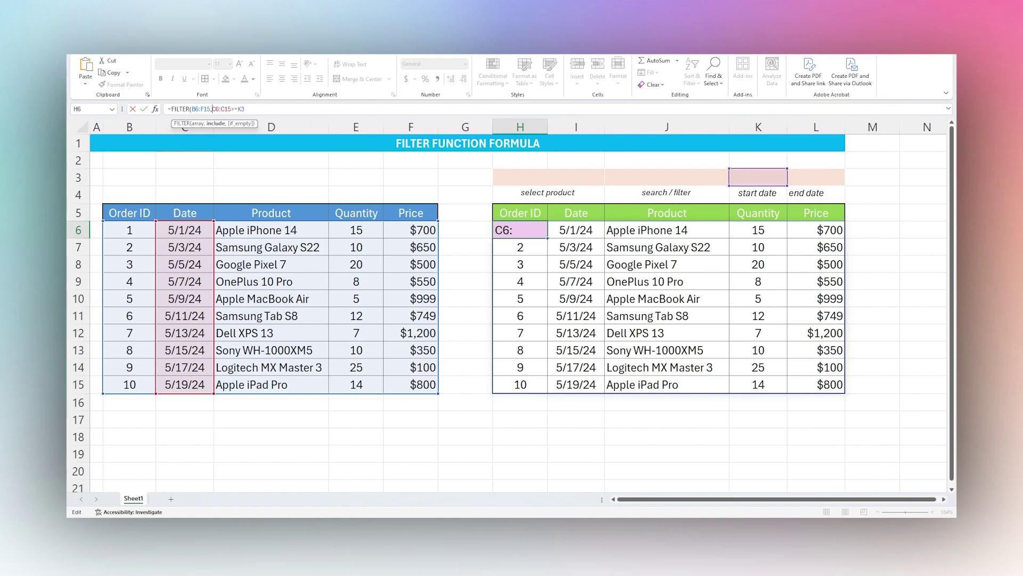
key("End")
type(")*")
Multiply in the end-date condition that dates be on or before L3
left_click_drag(185, 230, 177, 397)
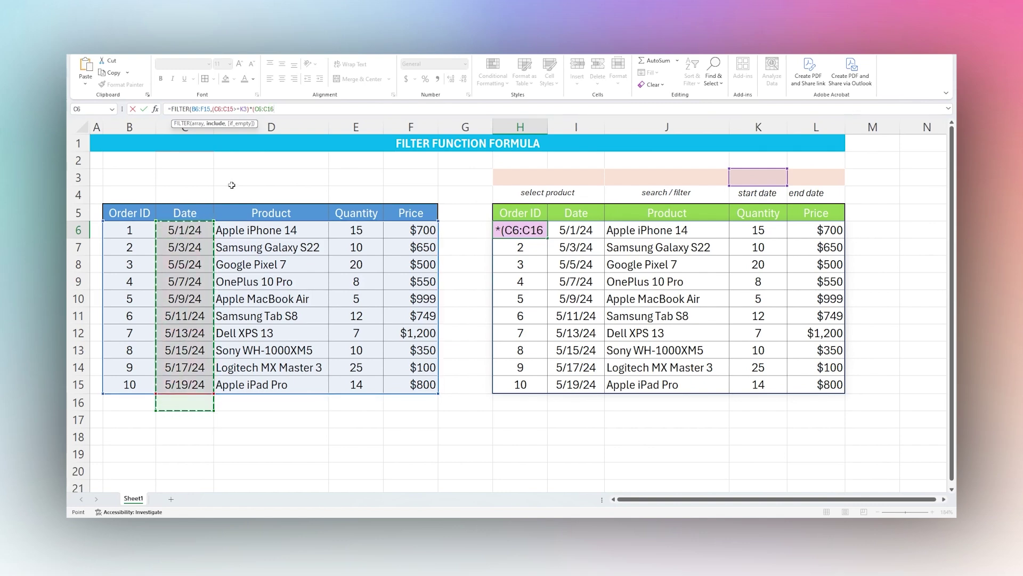
key("BackSpace")
type("5<")
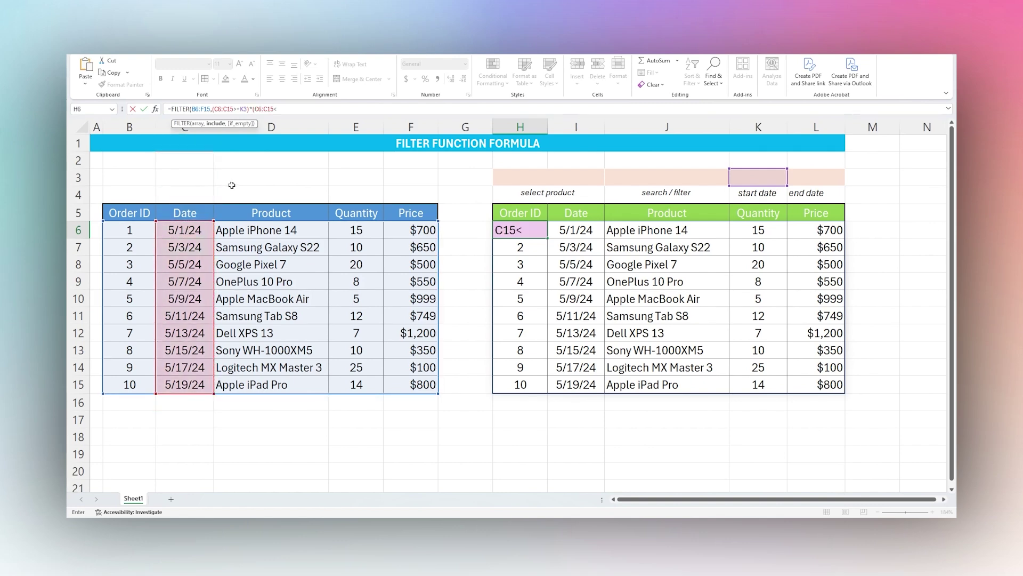
type("=")
left_click(797, 177)
type(")")
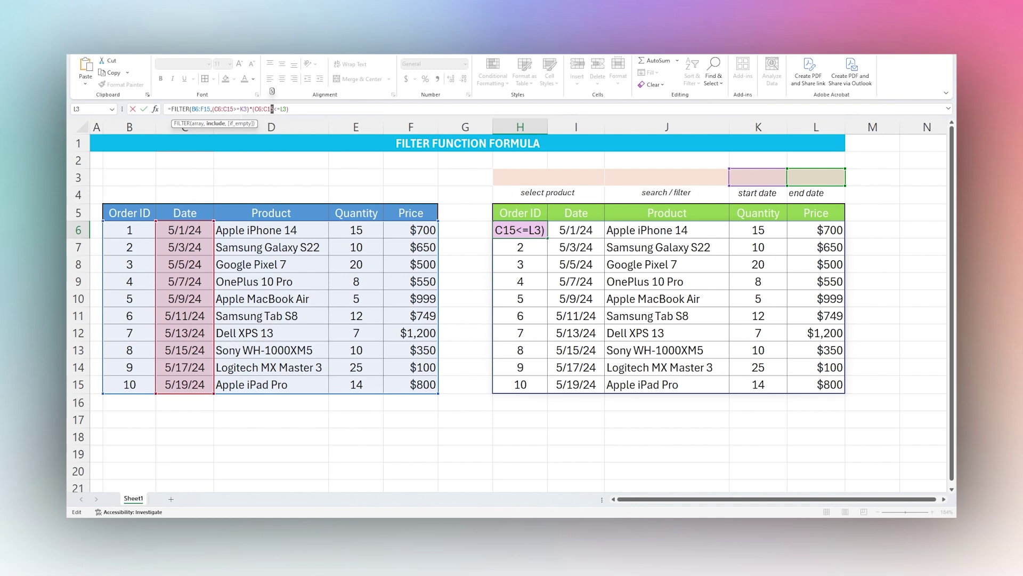
type("6")
type(")")
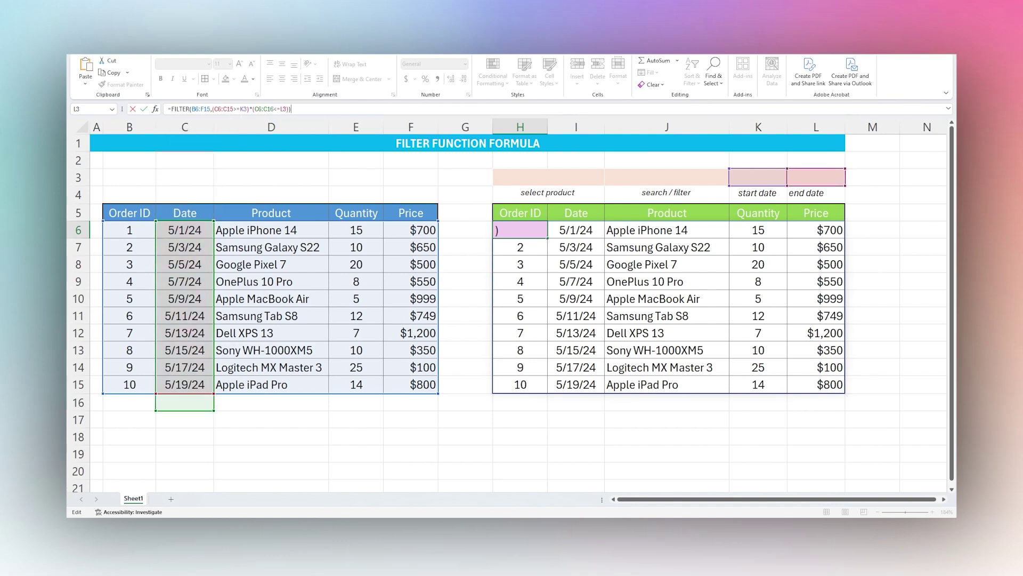
key("Return")
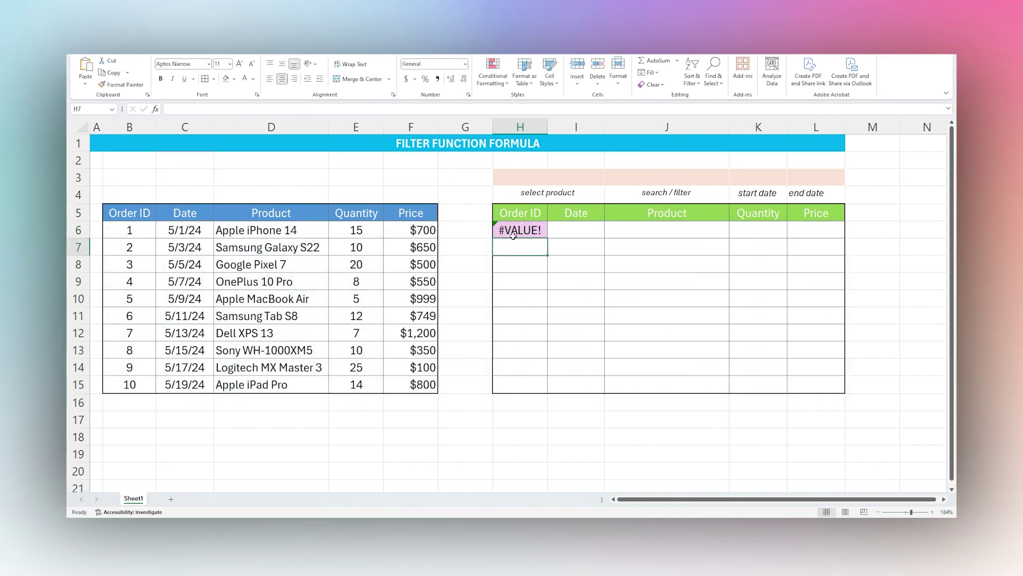
In H6's FILTER formula, change the date condition's range from C6:C16 to C6:C15
key("Up")
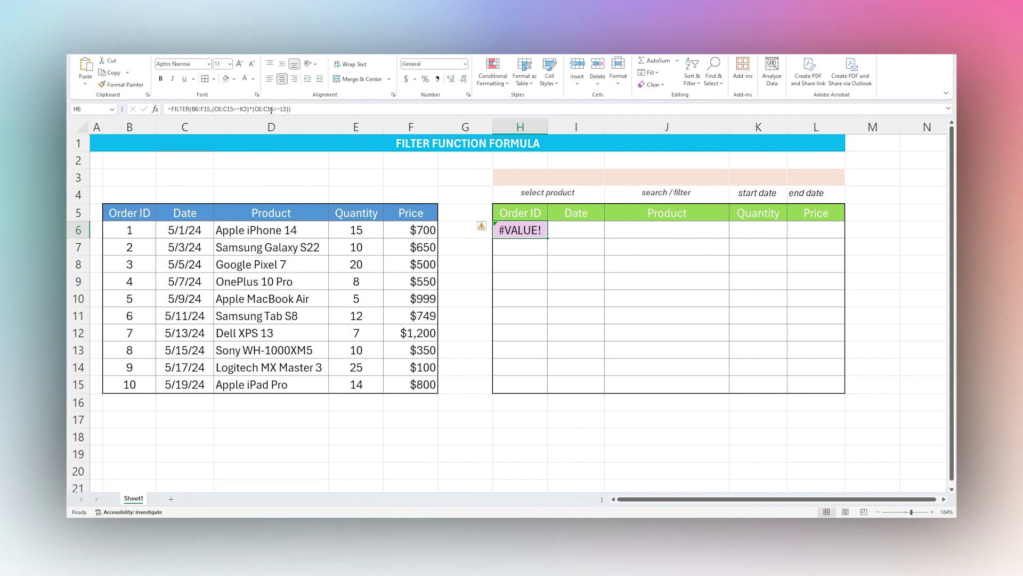
left_click(271, 109)
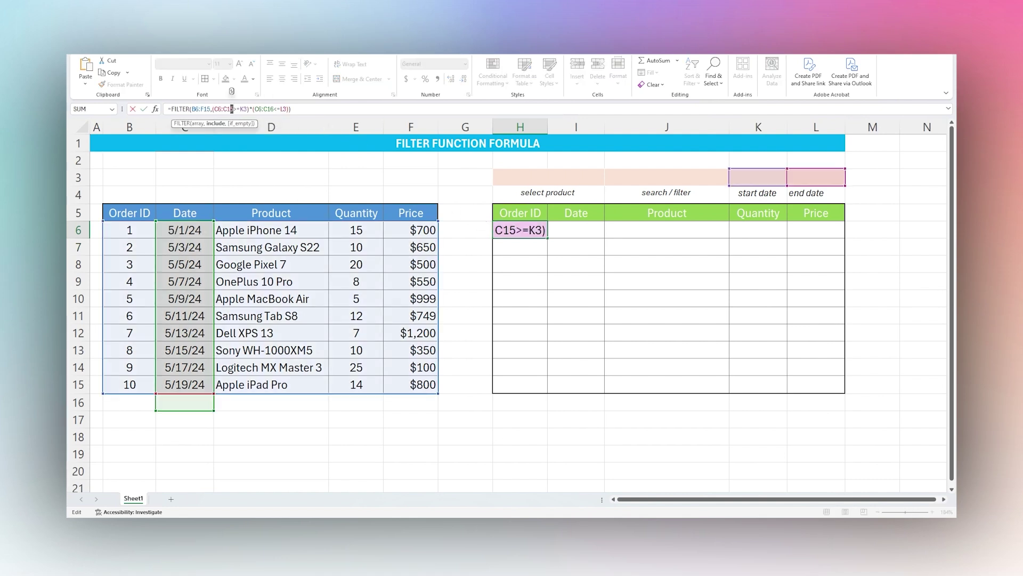
left_click(207, 109)
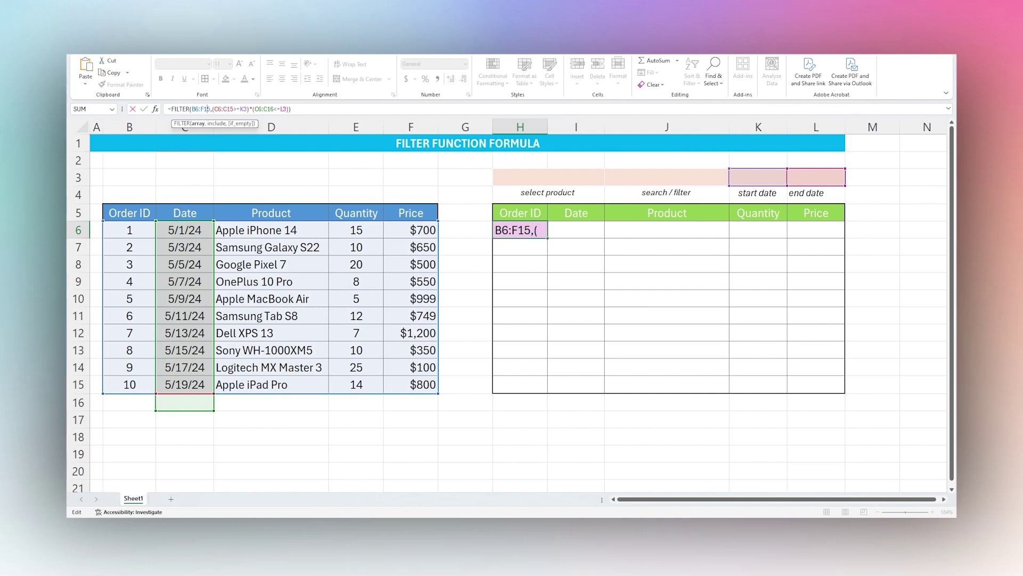
left_click(232, 108)
left_click(269, 108)
key("BackSpace")
type("15")
key("Return")
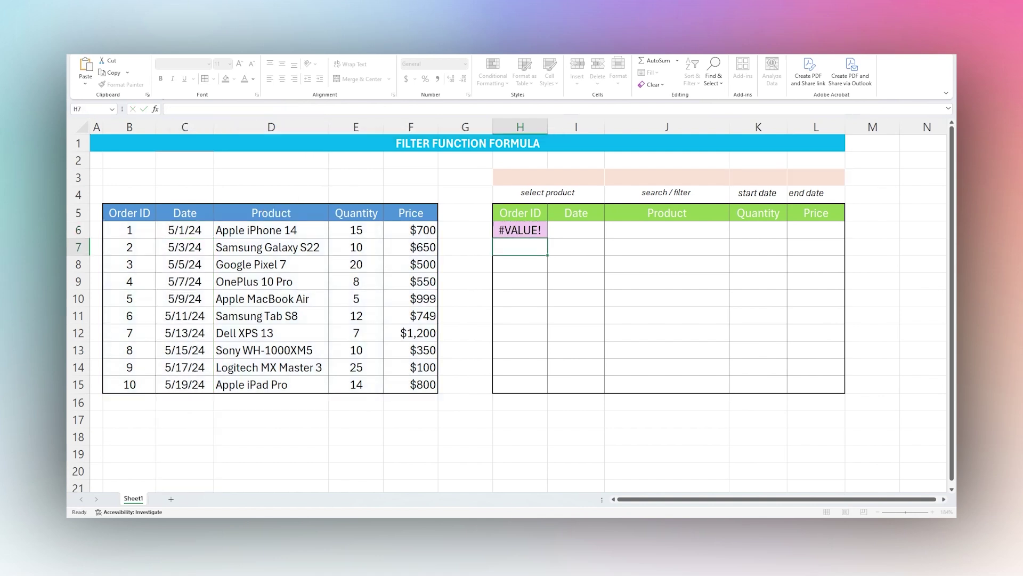
Enter start date 5/10/24 in K3 and end date 5/19/24 in L3, uncentered
left_click(770, 179)
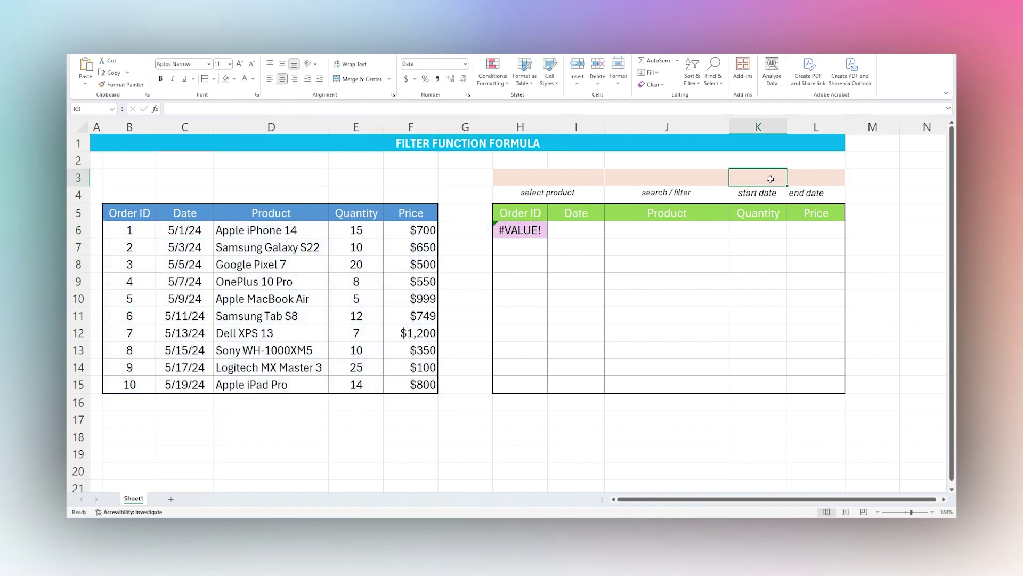
type("10/24")
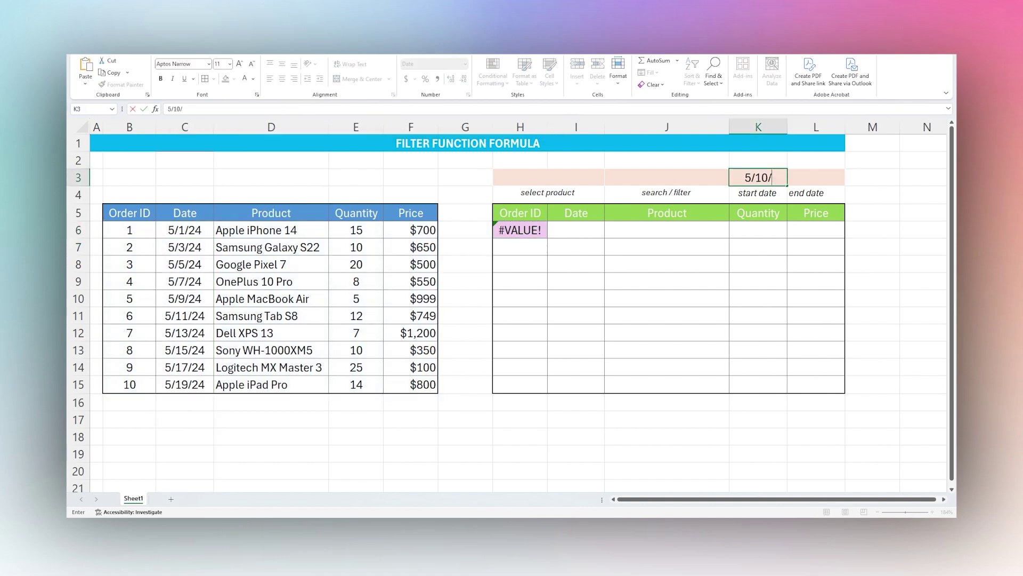
key("ctrl+Return")
key("Tab")
type("5/19/24")
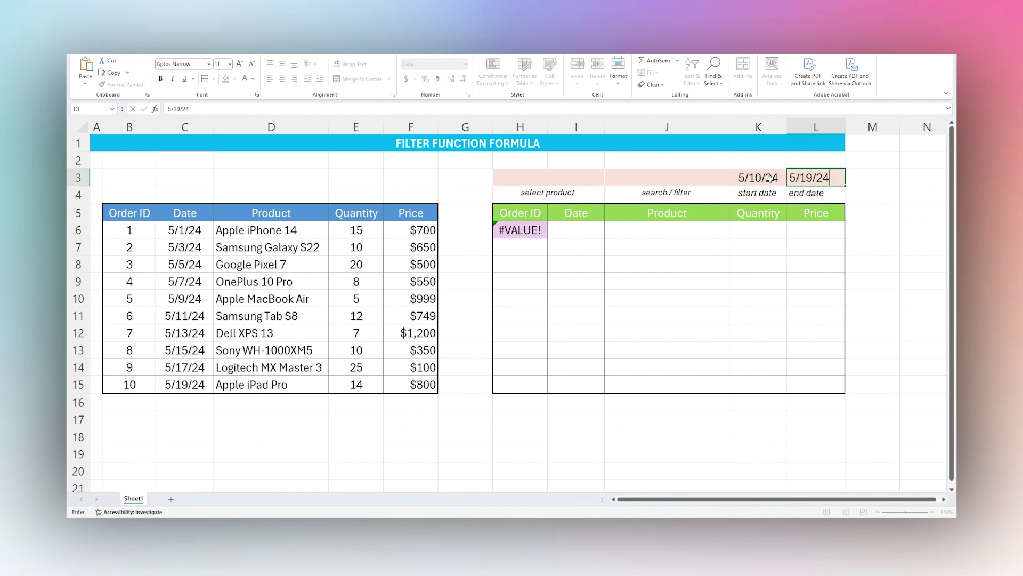
key("ctrl+Return")
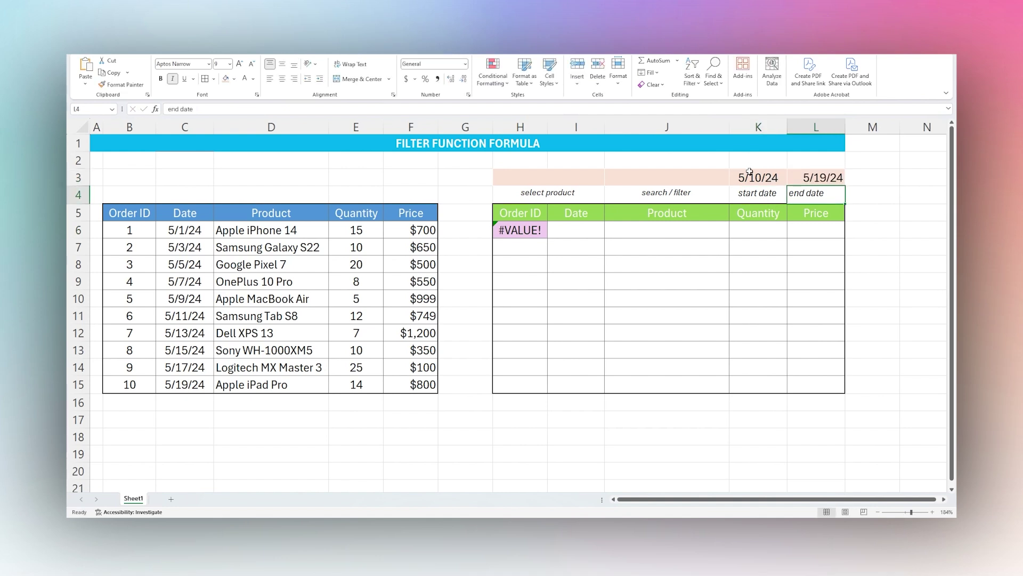
left_click_drag(747, 173, 816, 177)
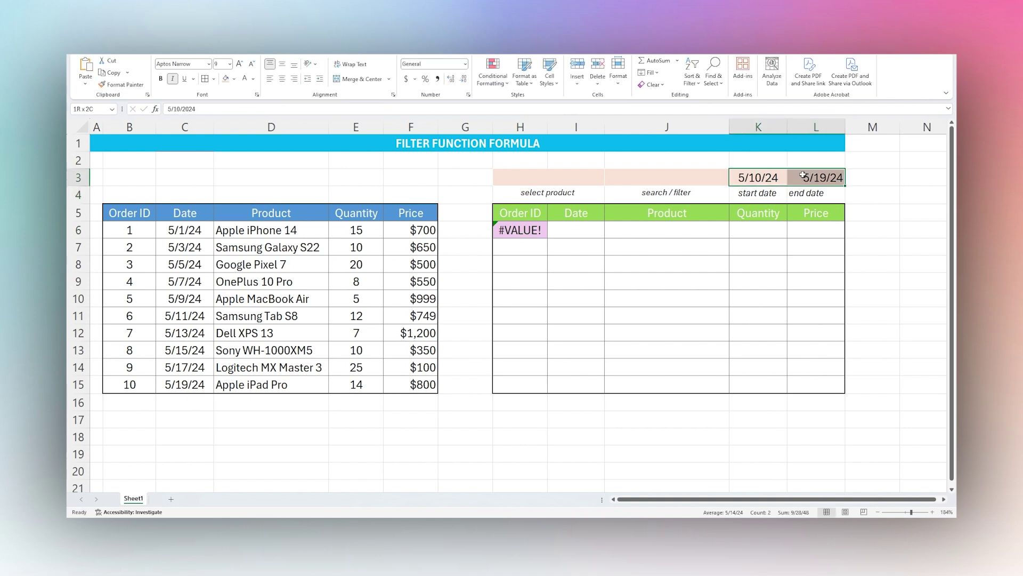
left_click(282, 79)
Correct C6:C56 to C6:C15 in H6's formula so orders 6–10 appear
left_click(526, 230)
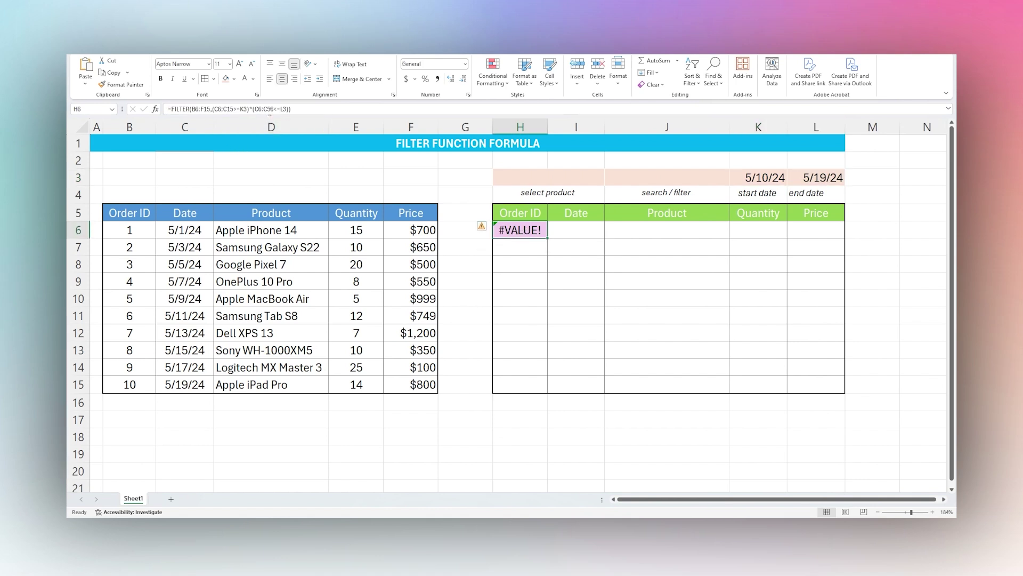
left_click(267, 109)
key("BackSpace")
key("BackSpace")
type("15")
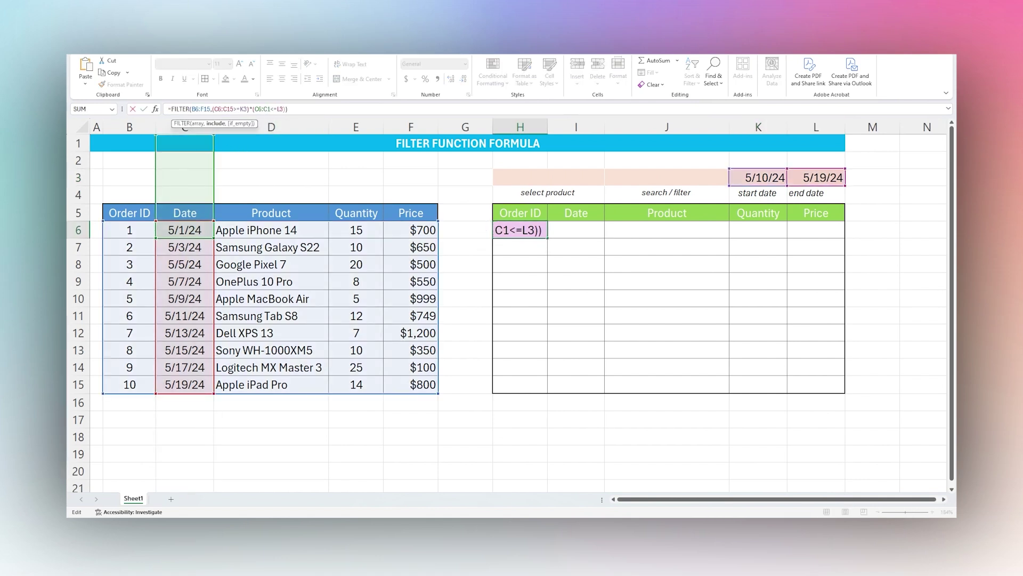
key("Return")
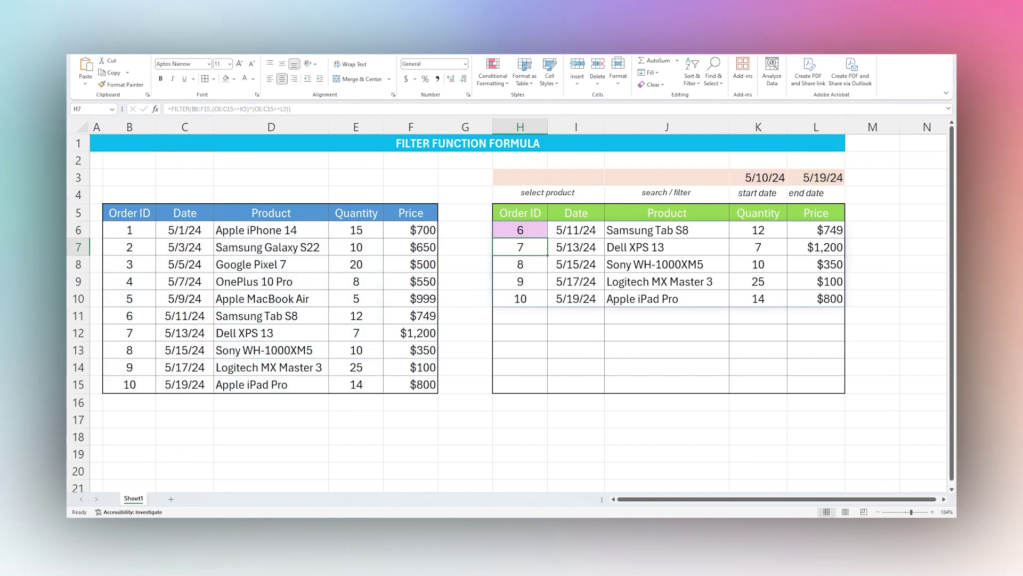
left_click(531, 230)
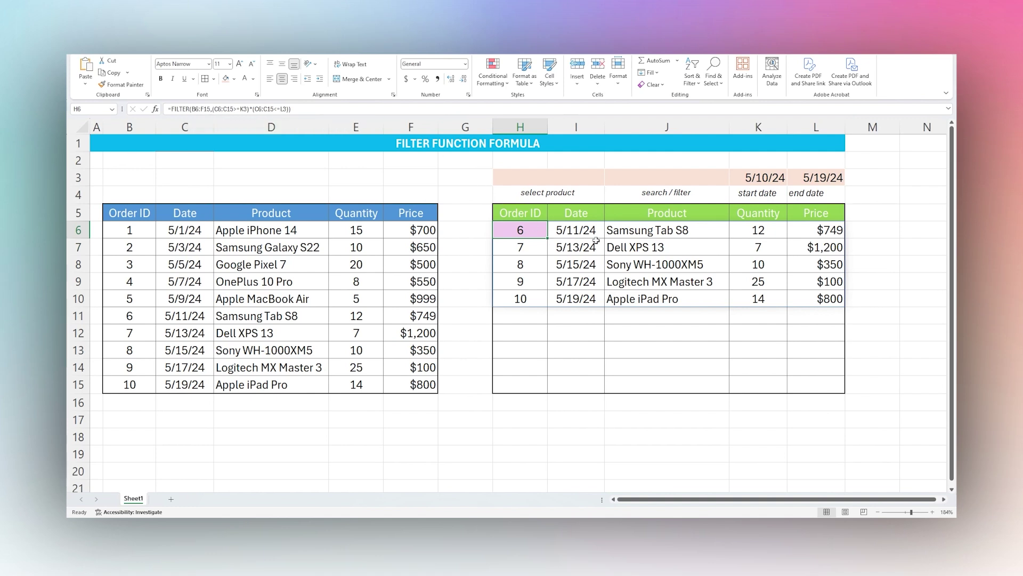
Center the start and end dates in K3:L3
left_click_drag(746, 180, 818, 178)
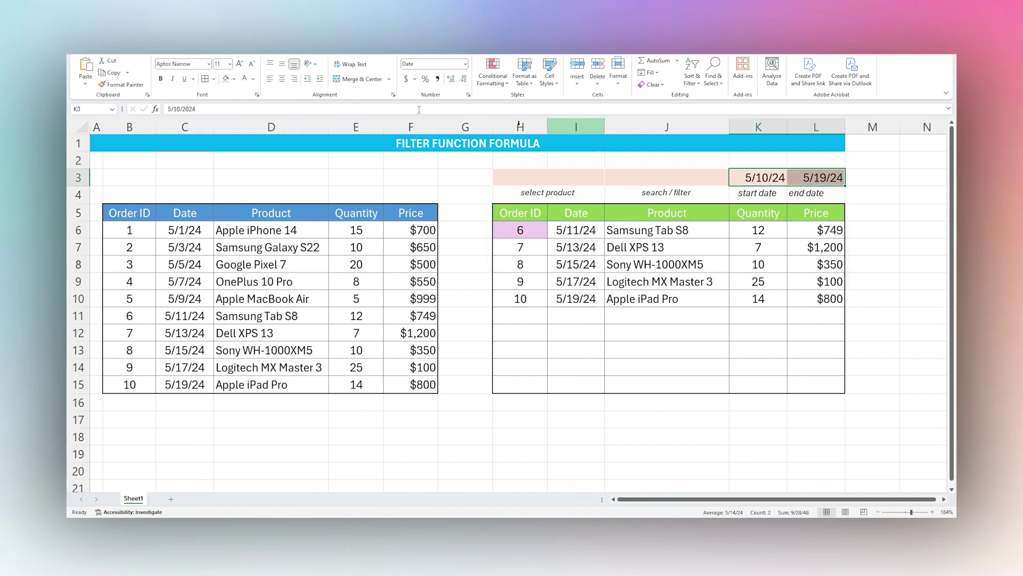
left_click(283, 78)
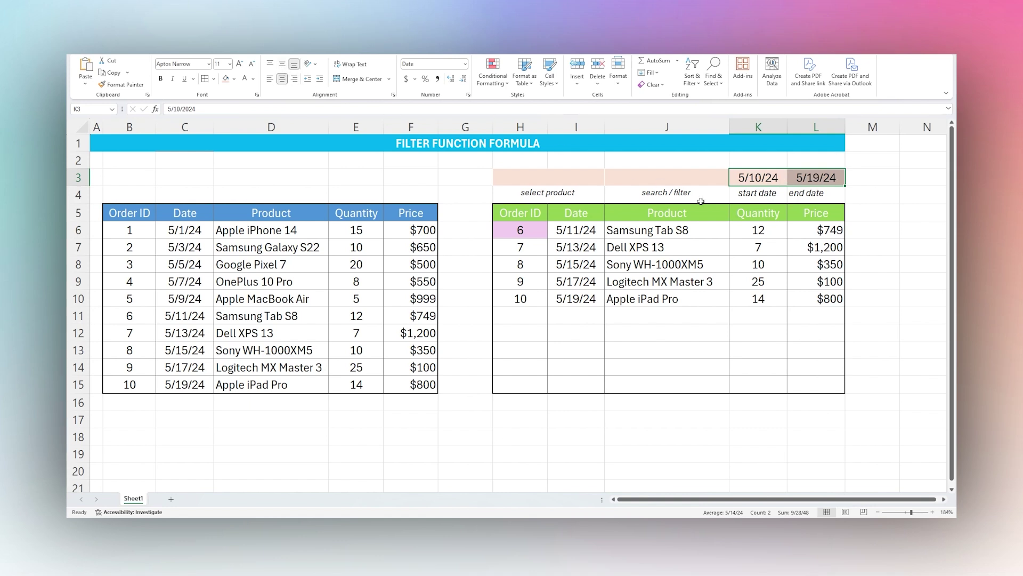
left_click(852, 187)
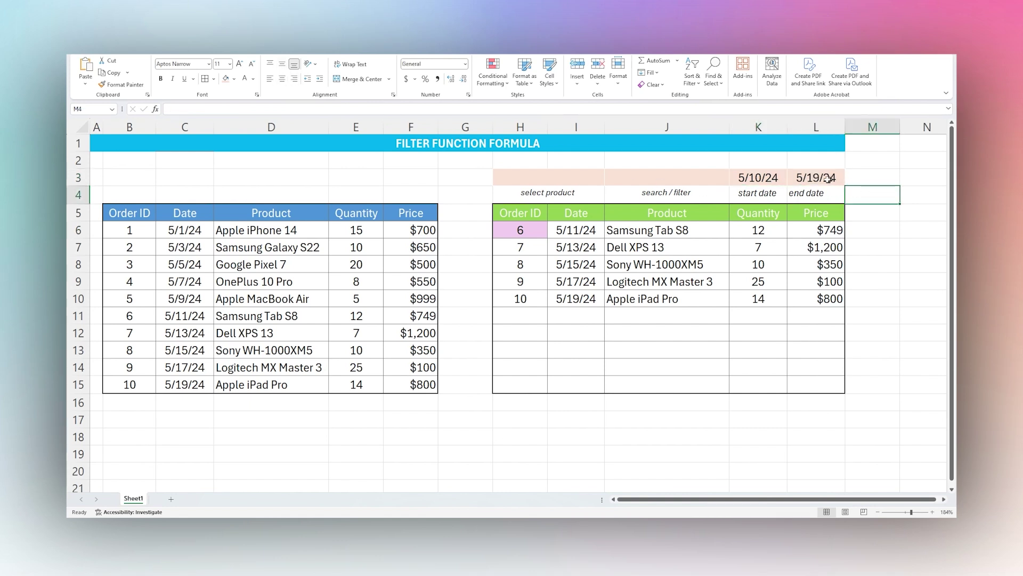
Test the filter by changing the end date in L3 to 5/16/2024
double_click(827, 178)
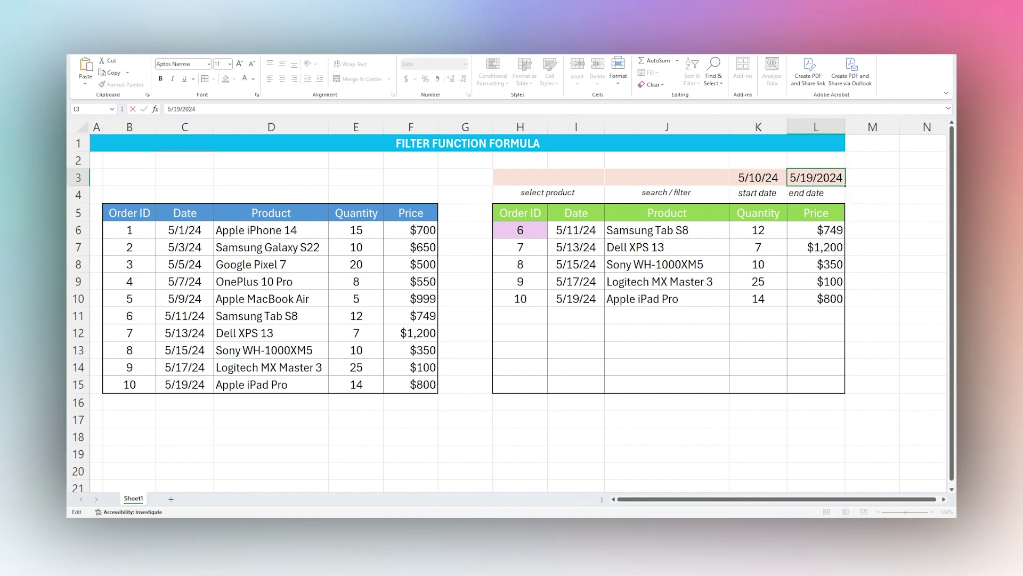
key("BackSpace")
type("6")
key("Return")
left_click_drag(520, 226, 843, 269)
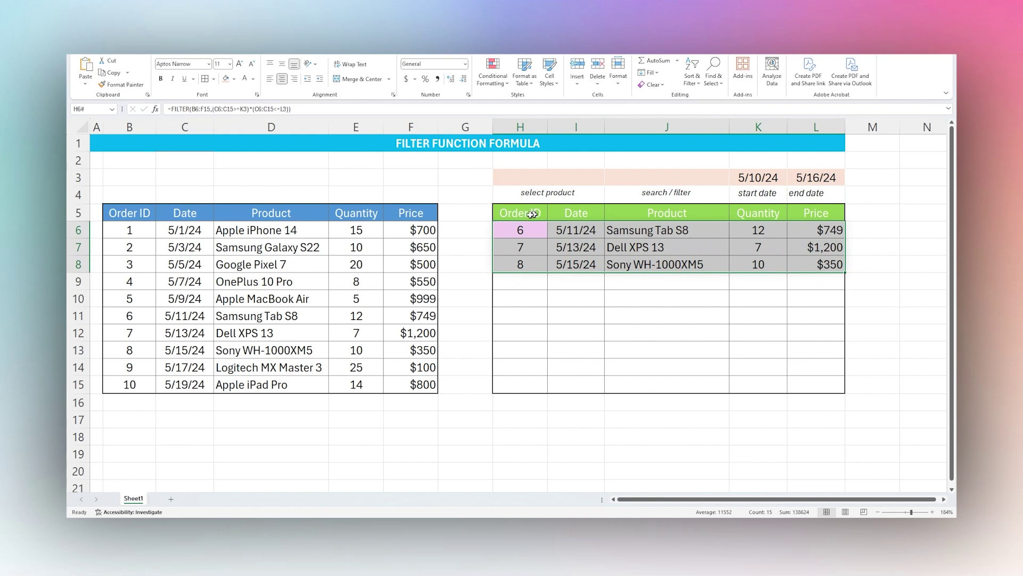
left_click(504, 231)
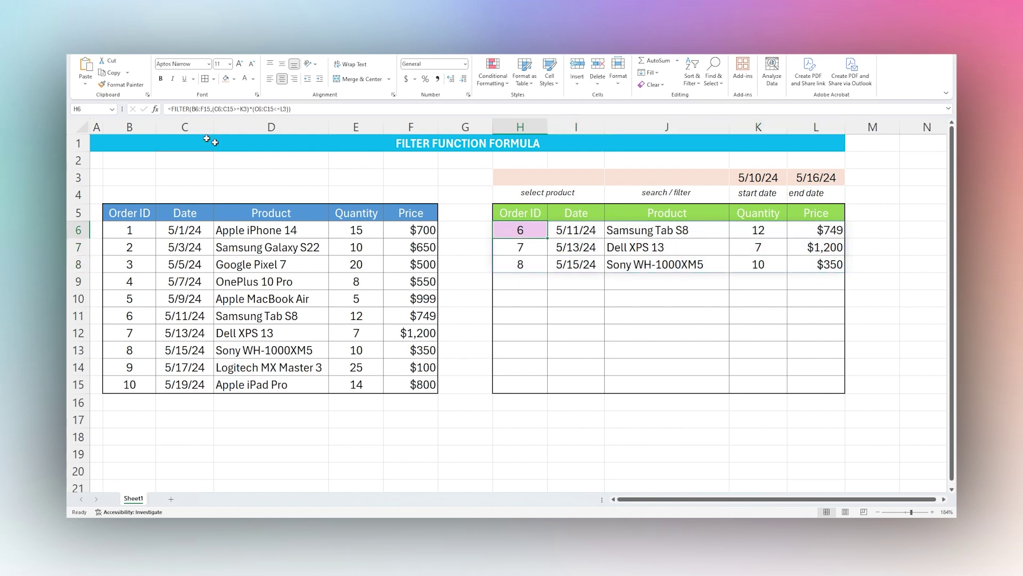
Restore the L3 end date to 5/19/2024 and select the spilled results from H6
double_click(817, 178)
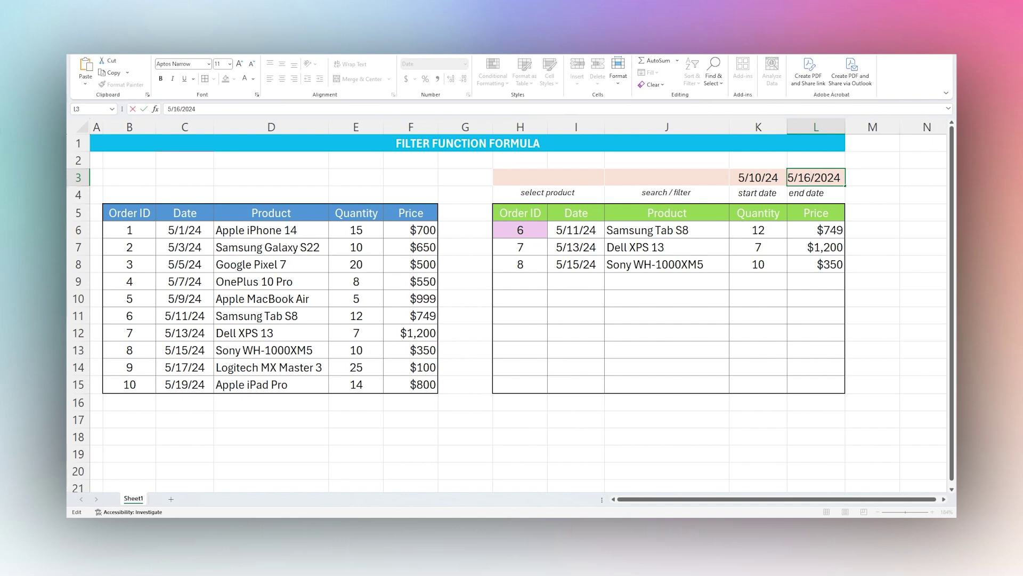
key("BackSpace")
type("90")
key("BackSpace")
key("Return")
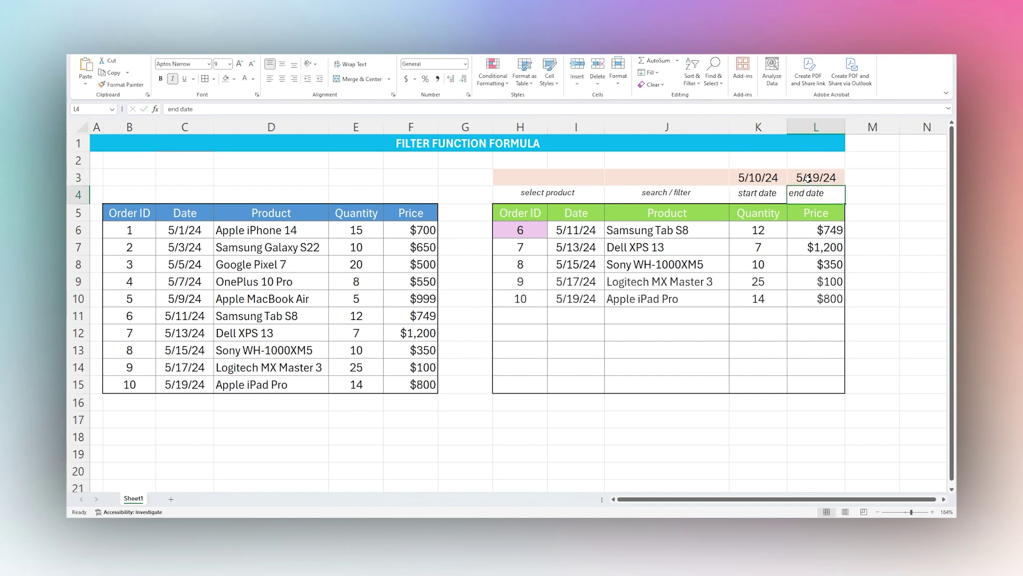
left_click(524, 226)
key("ctrl+/")
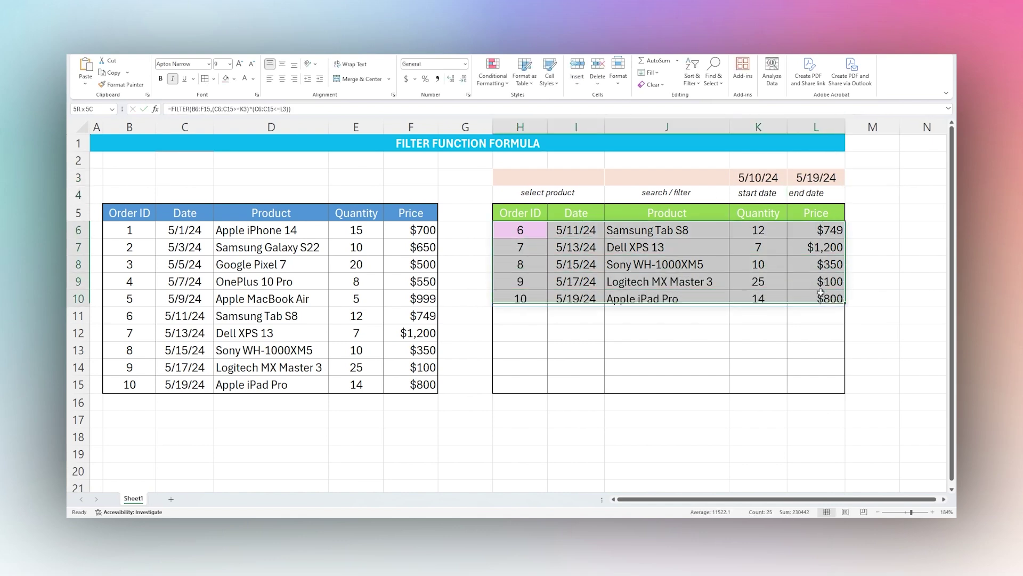
Wrap H6's FILTER formula in SORT(…,2,-1) so orders list newest date first
left_click(527, 234)
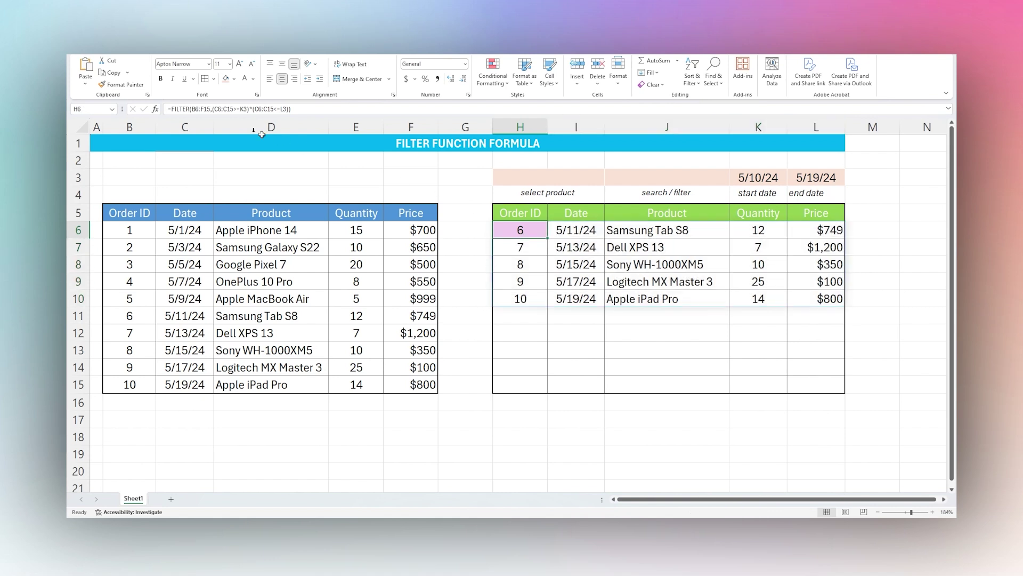
key("F2")
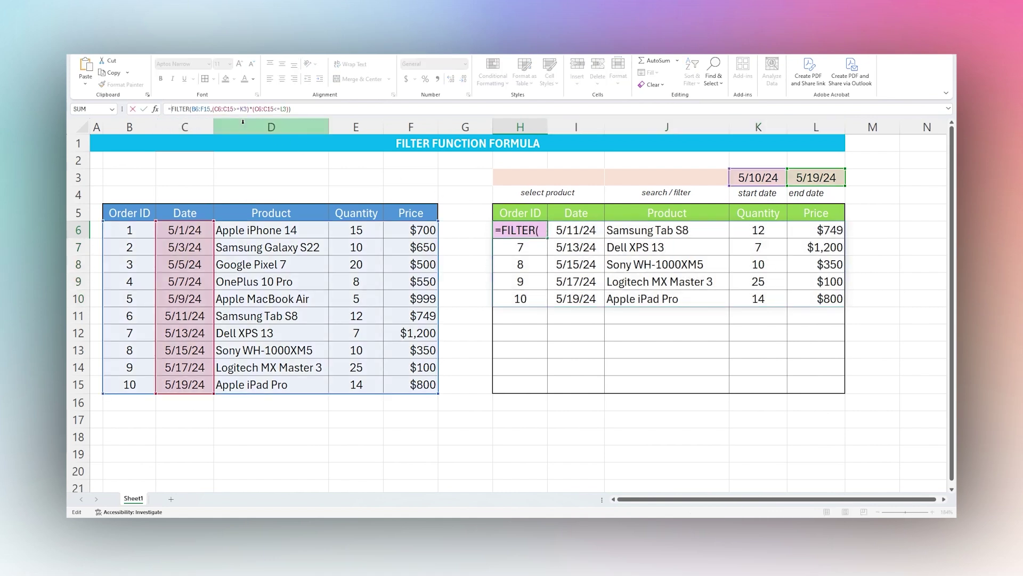
type("sort(")
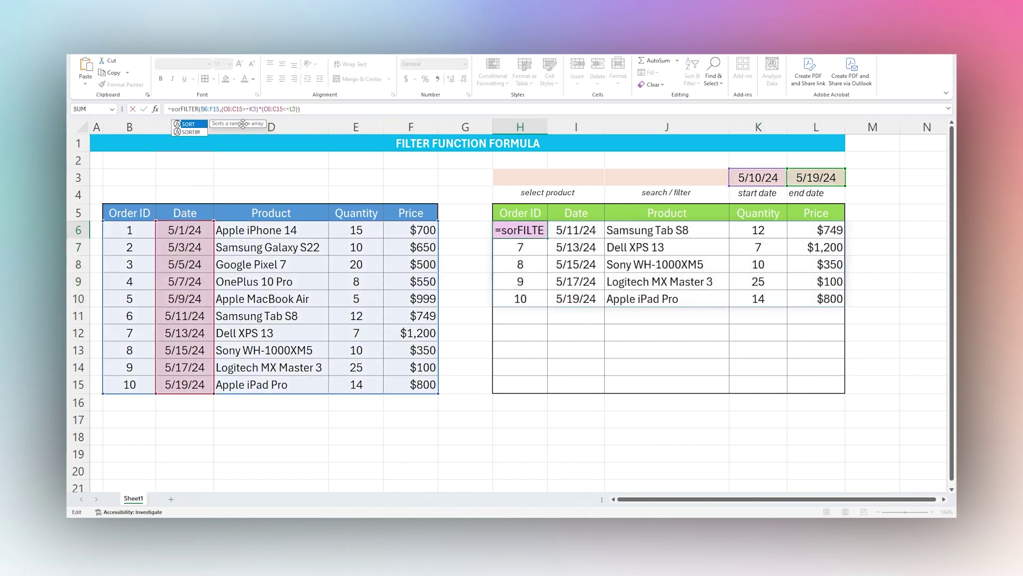
key("End")
type(",")
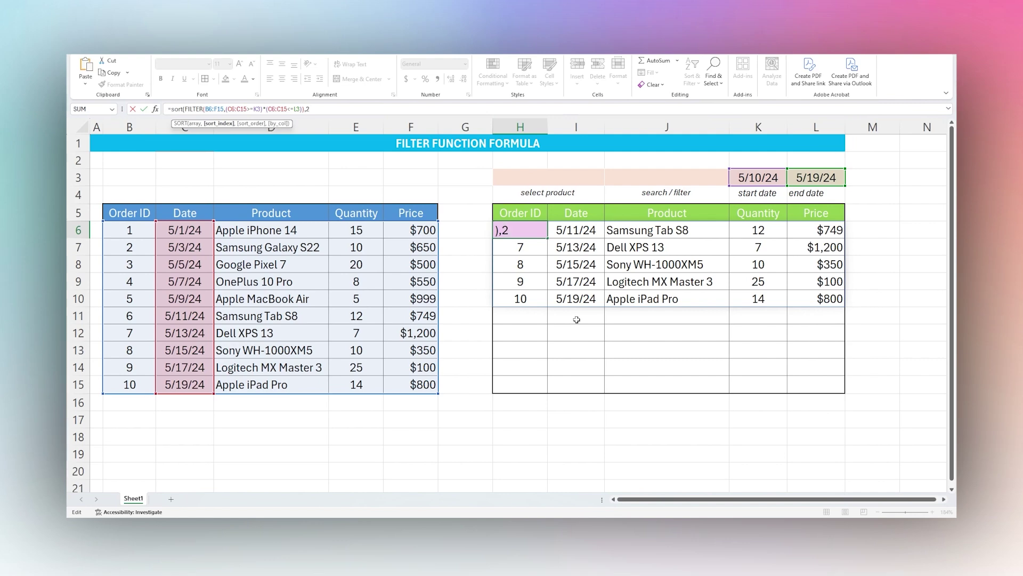
type("2,")
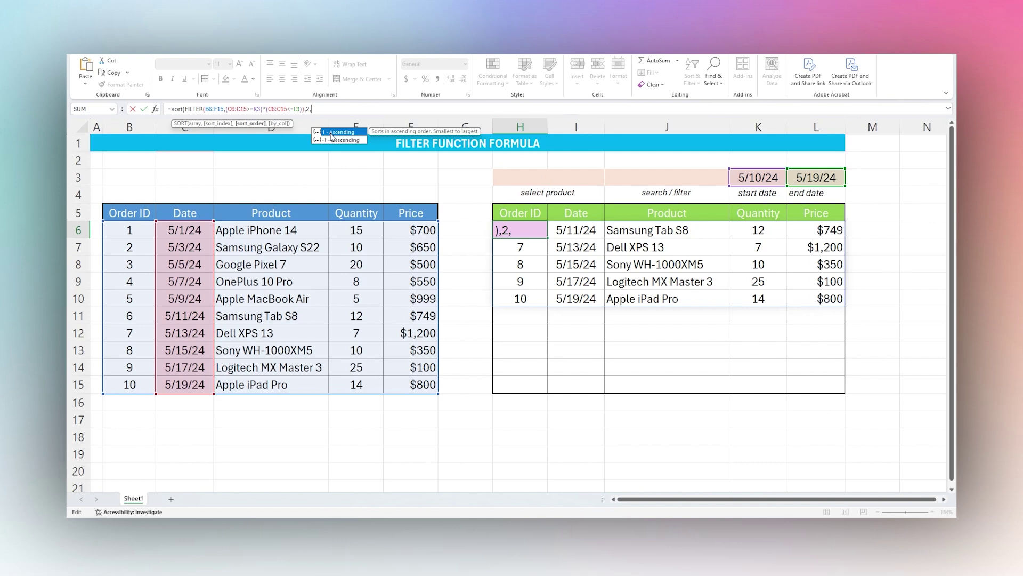
type("-1)")
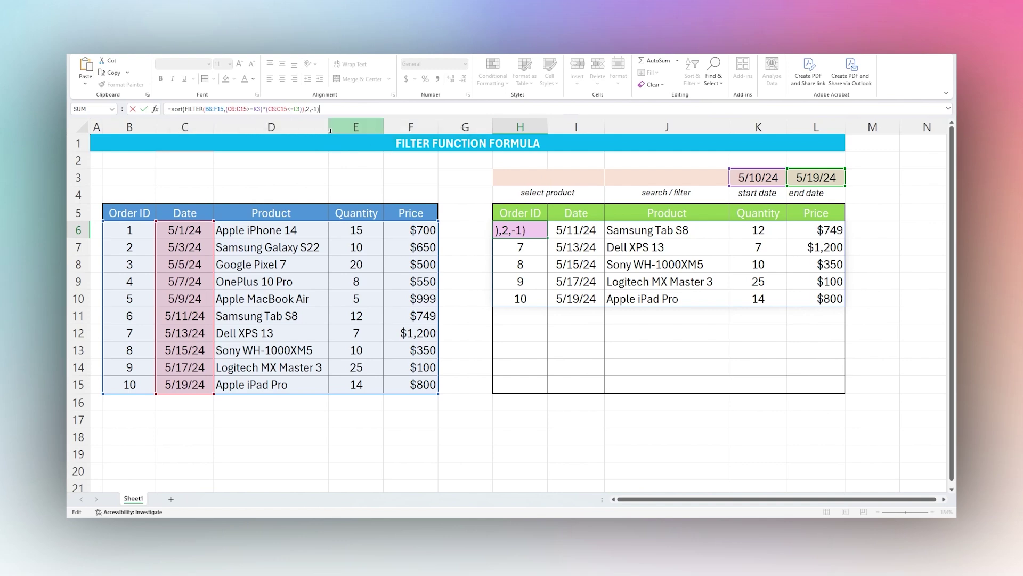
key("Return")
Review the sorted Date results and put H6's formula into editing
left_click_drag(565, 230, 563, 314)
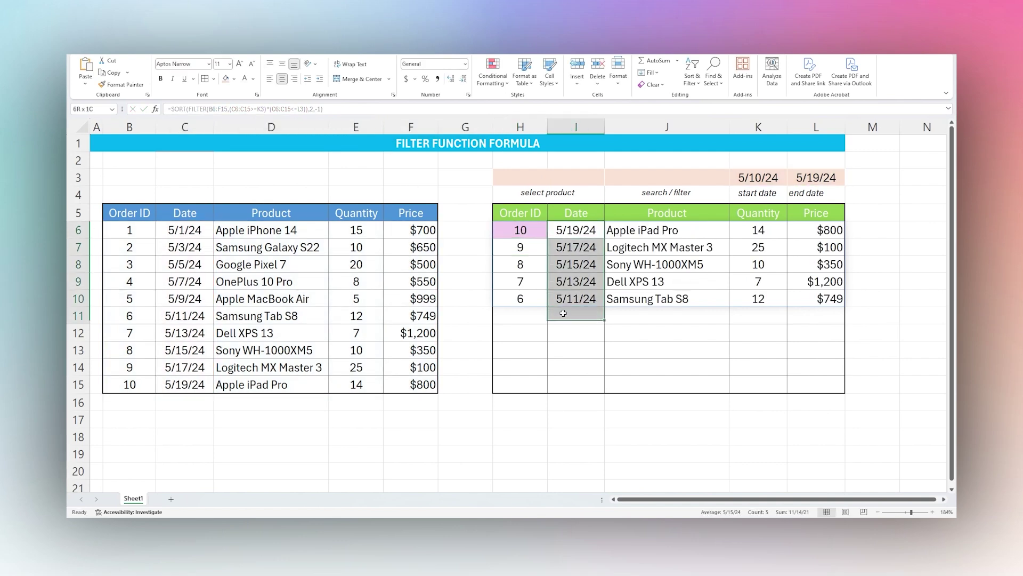
left_click(568, 236)
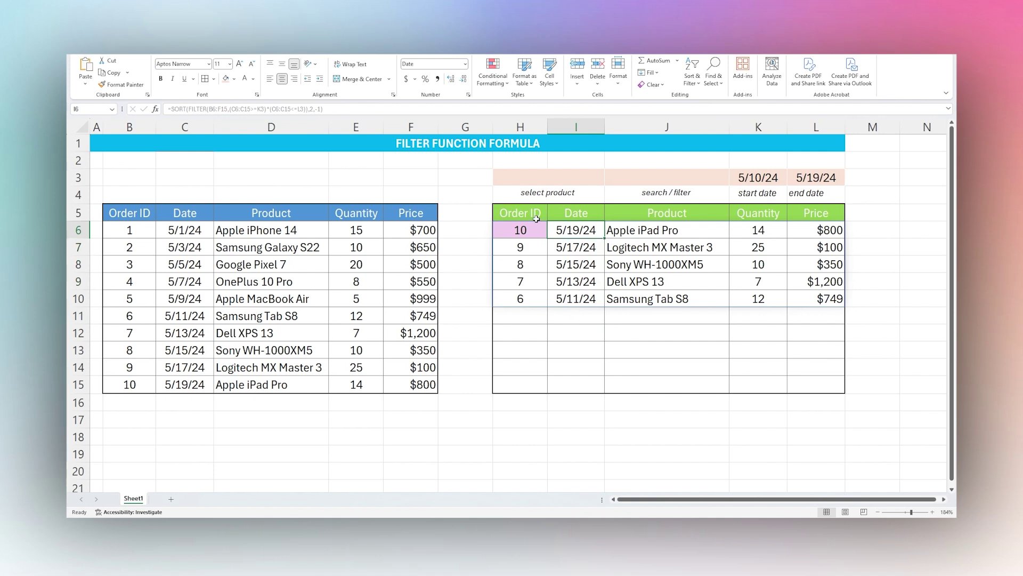
left_click(529, 226)
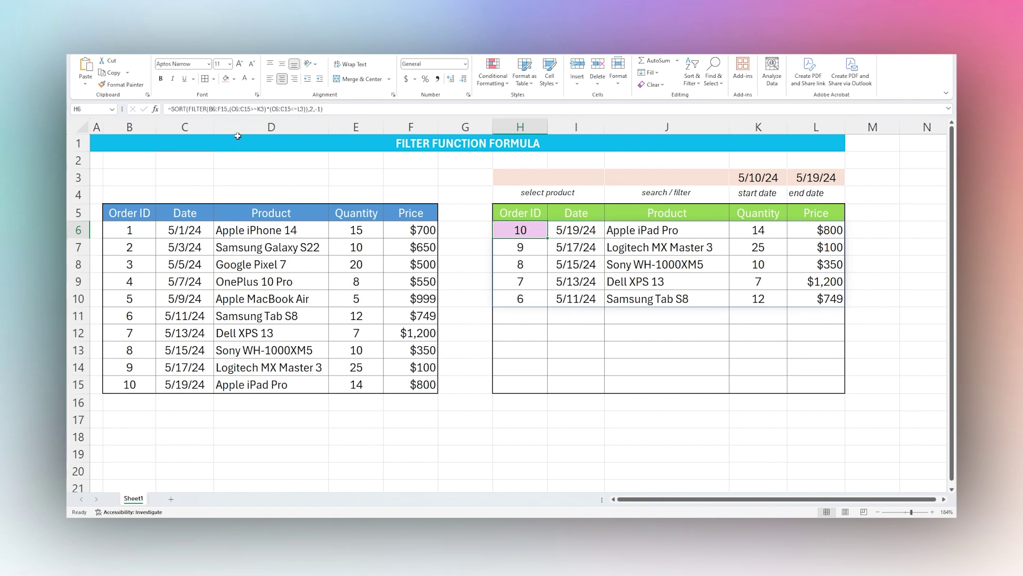
left_click(170, 108)
Strip the SORT wrapper and the date-range condition from H6's formula
double_click(181, 109)
key("Delete")
key("Delete")
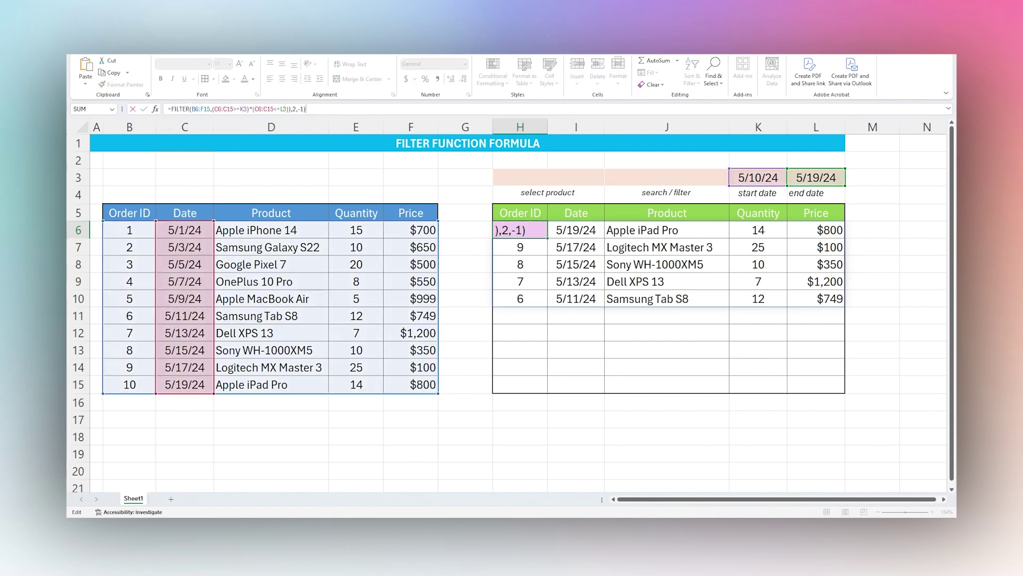
key("BackSpace")
key("BackSpace")
key("ctrl+shift+Left")
key("ctrl+shift+Left")
key("ctrl+shift+Left")
key("ctrl+shift+Left")
key("BackSpace")
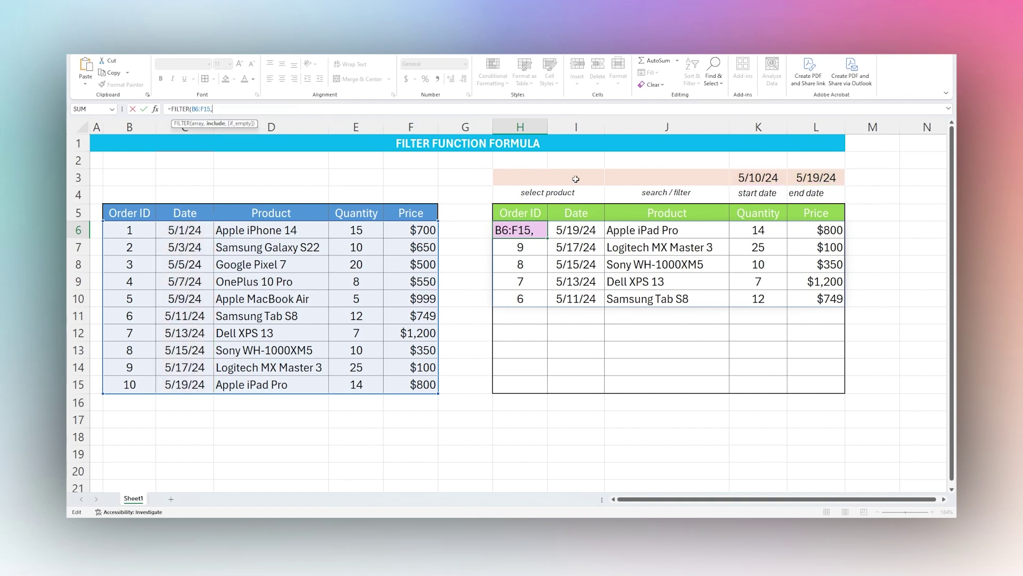
Make H6 filter with ISNUMBER(SEARCH(J3,D6:D15)) to match products containing the J3 text
left_click(629, 180)
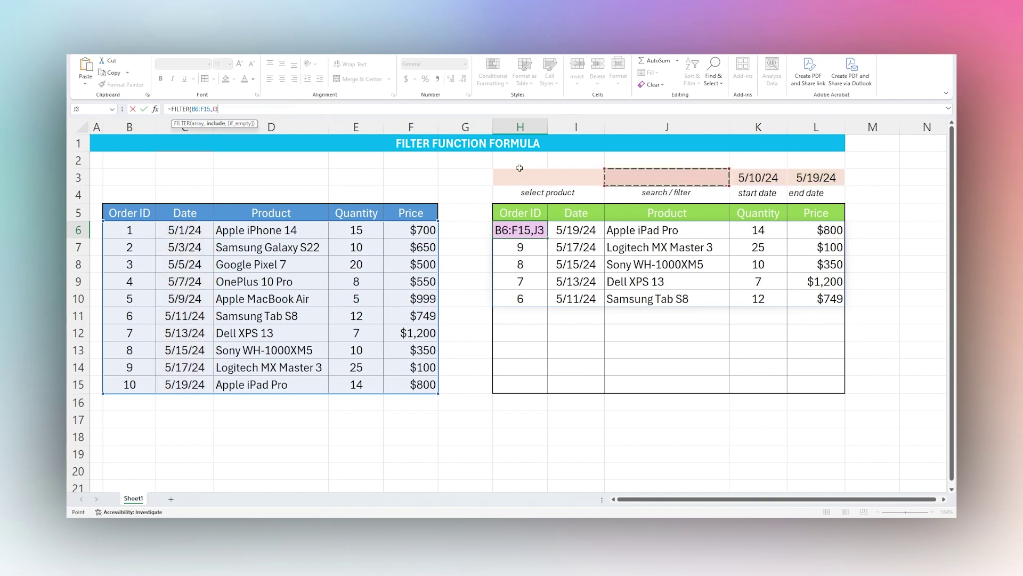
key("BackSpace")
key("BackSpace")
type("isnumber(s")
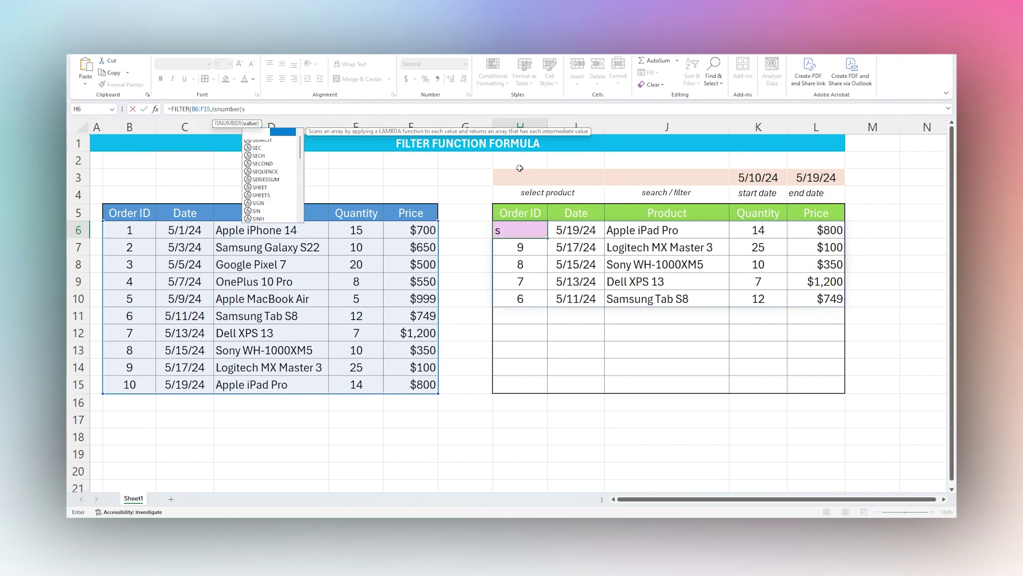
type("earch(")
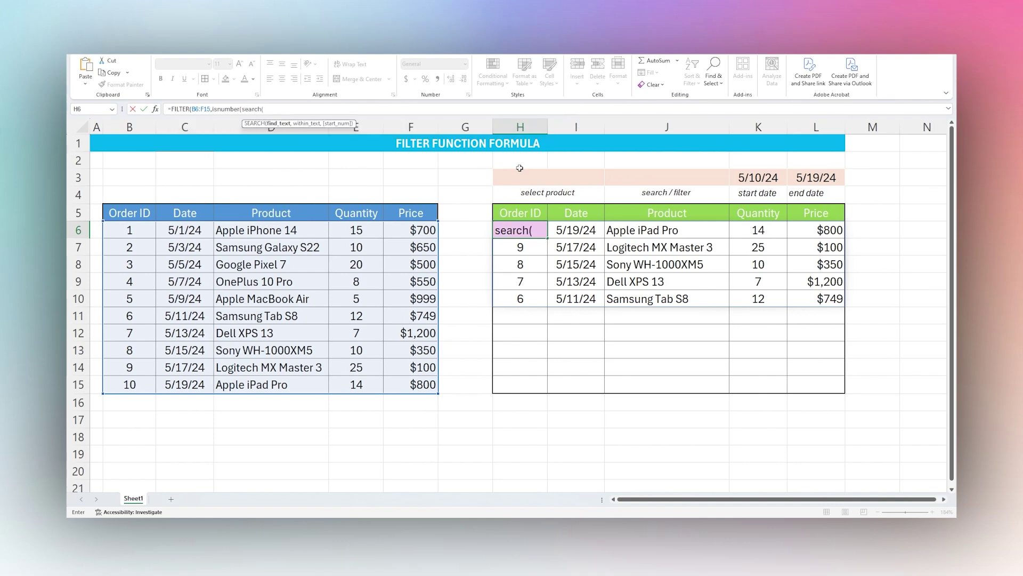
left_click(616, 177)
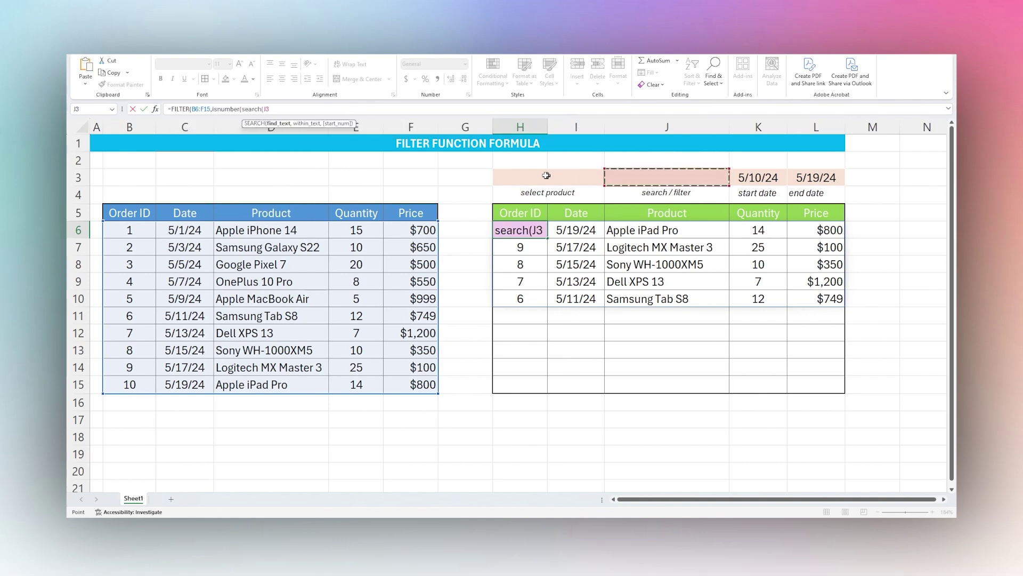
type(",")
left_click_drag(265, 230, 262, 385)
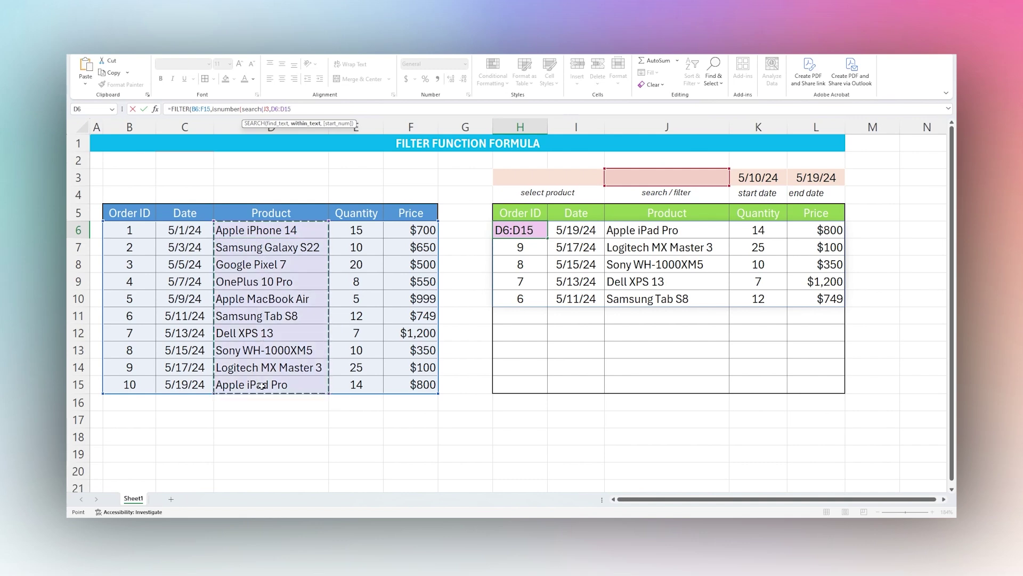
type("))")
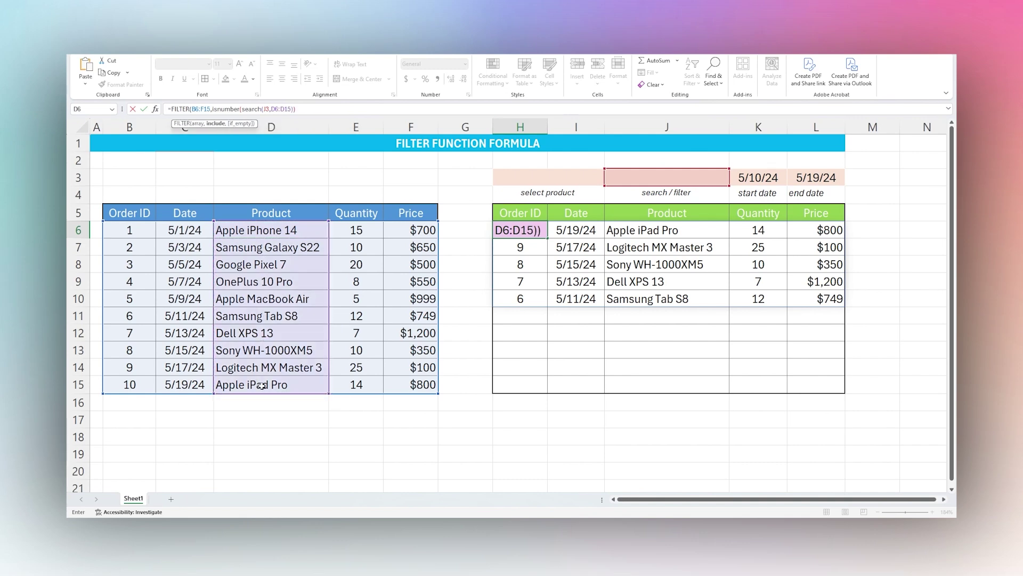
key("Return")
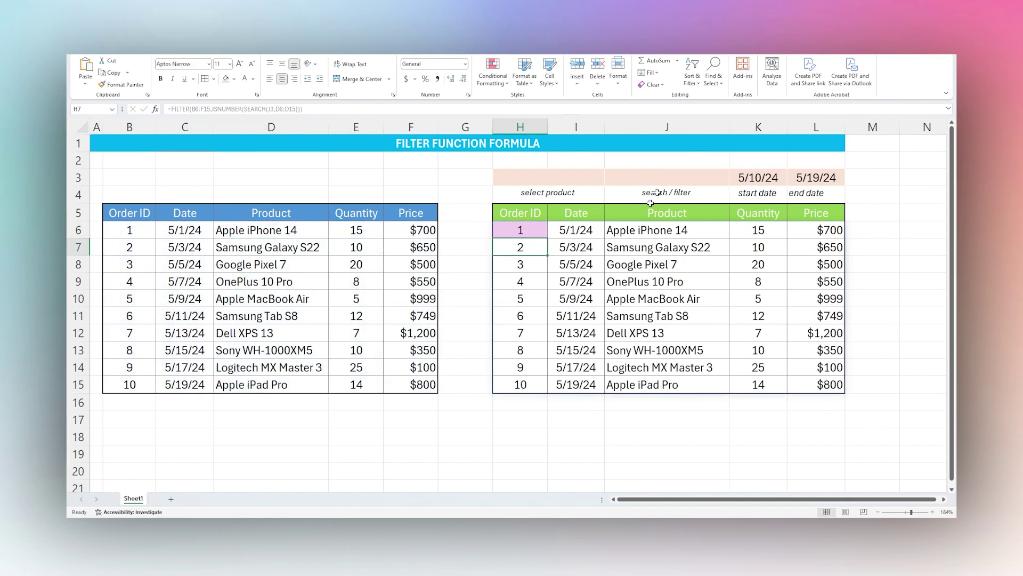
Clear the start and end dates in K3 and L3
left_click_drag(783, 170, 805, 178)
key("BackSpace")
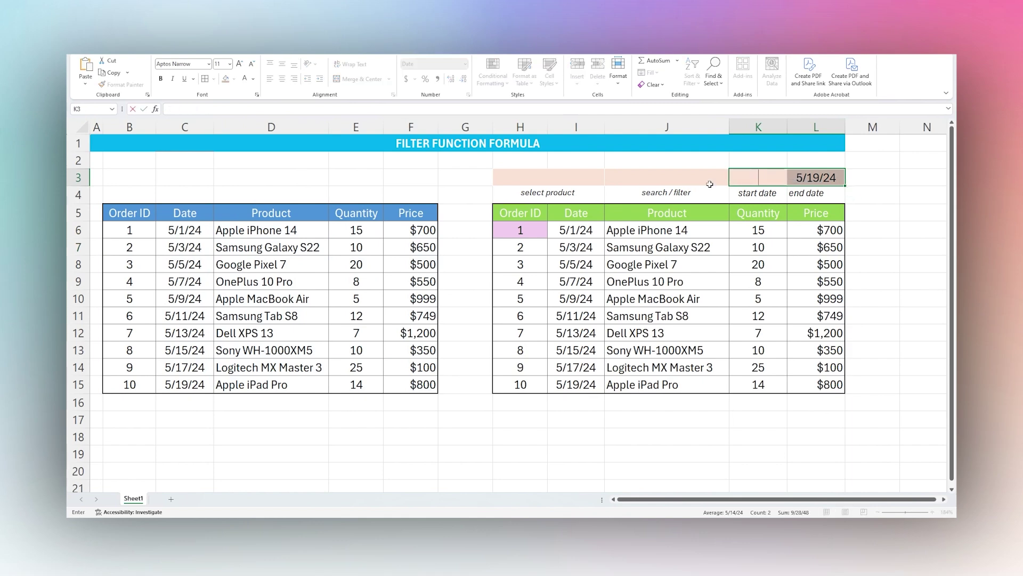
key("Return")
key("Delete")
left_click(681, 177)
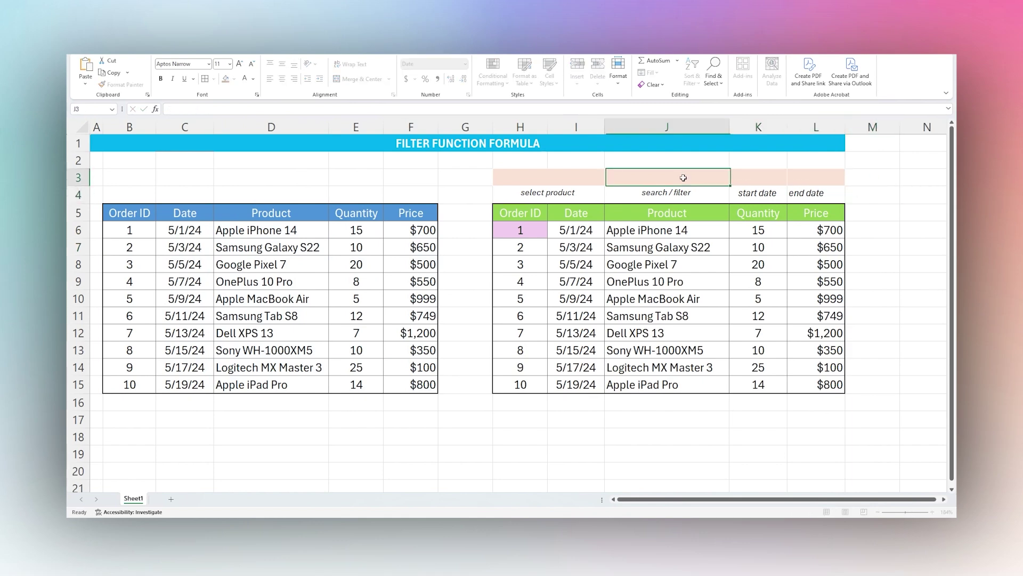
Search for Kitchen in J3 and inspect the resulting #CALC! error in H6
type("Kitchen")
key("Return")
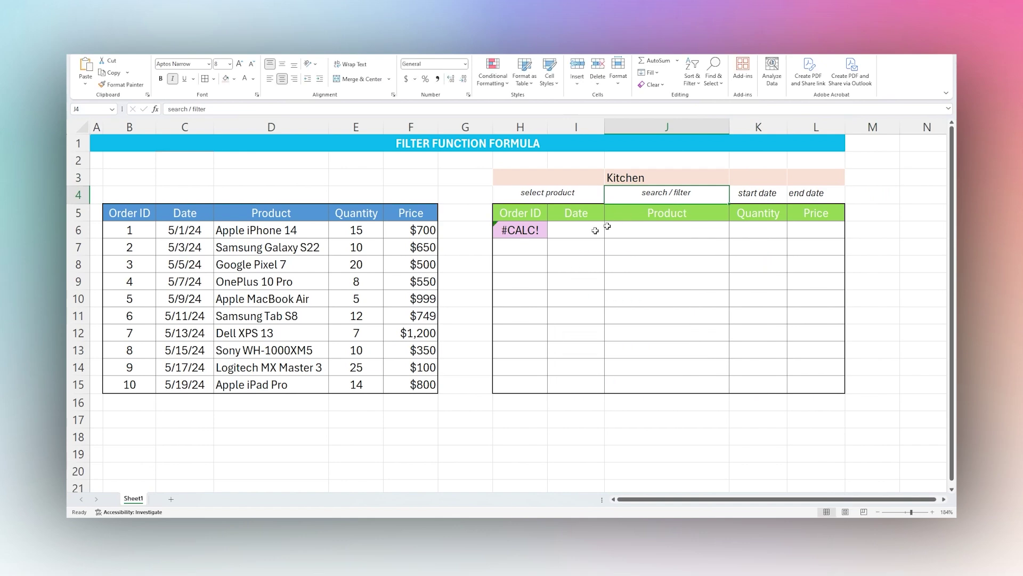
left_click(530, 232)
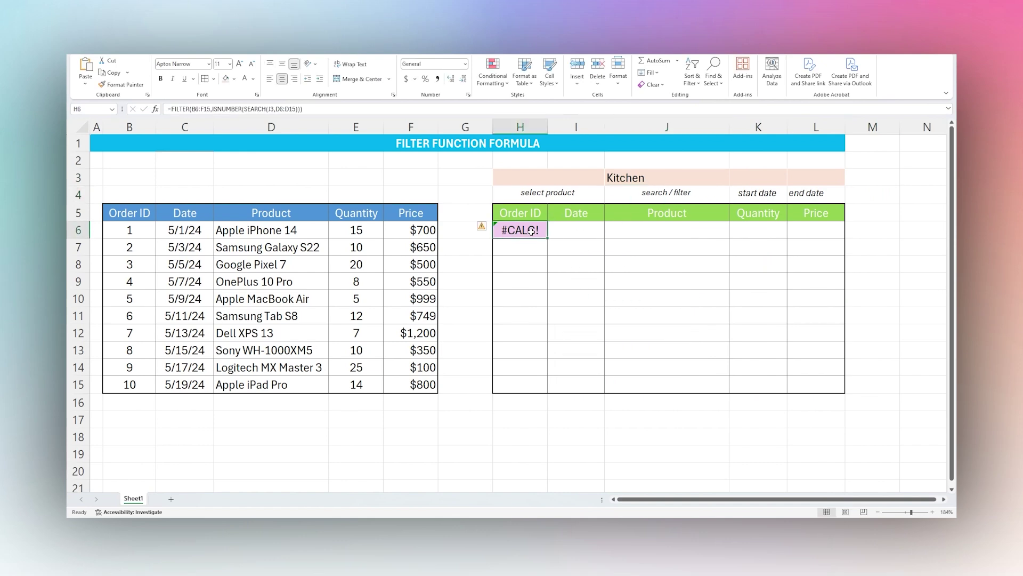
left_click(482, 228)
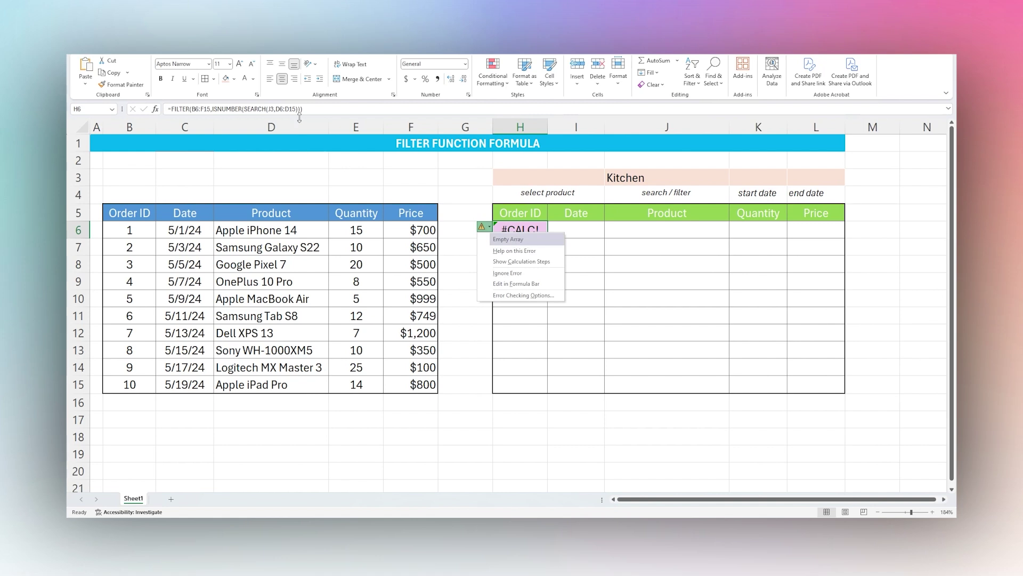
Add "No Results Found" as the if_empty argument of H6's FILTER formula
key("F2")
key("BackSpace")
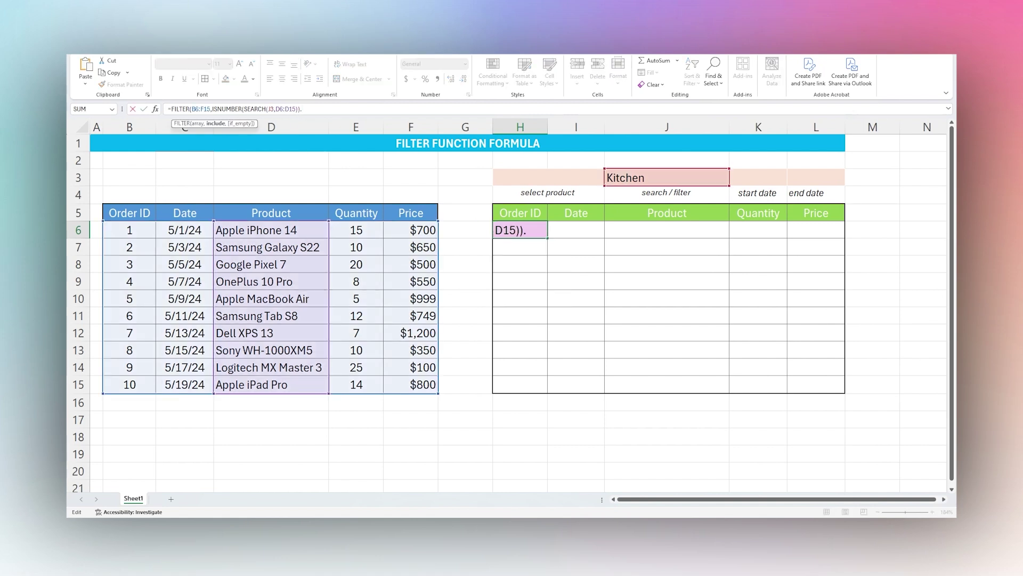
type(",\"No Results Found\")")
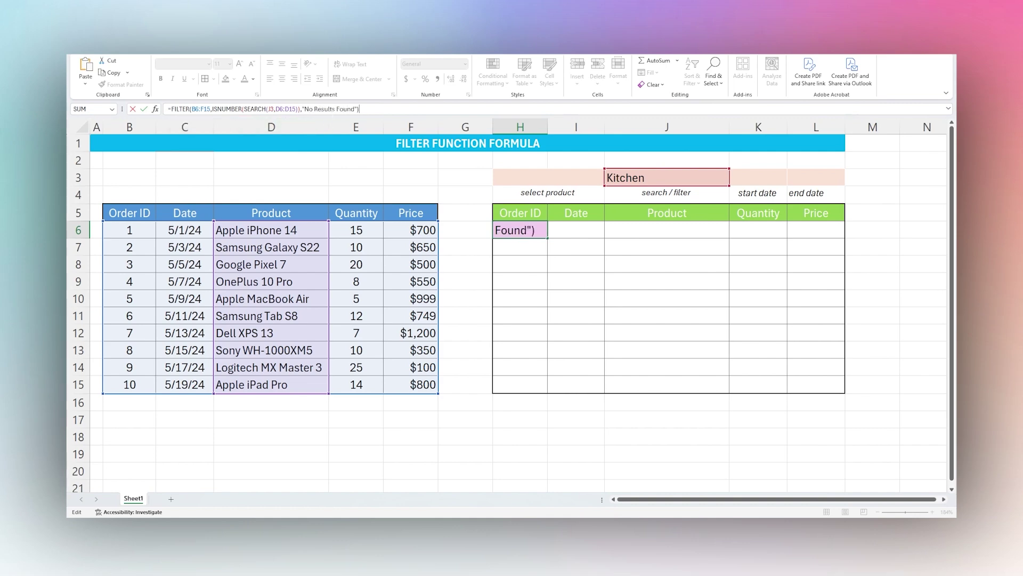
key("Return")
left_click(521, 227)
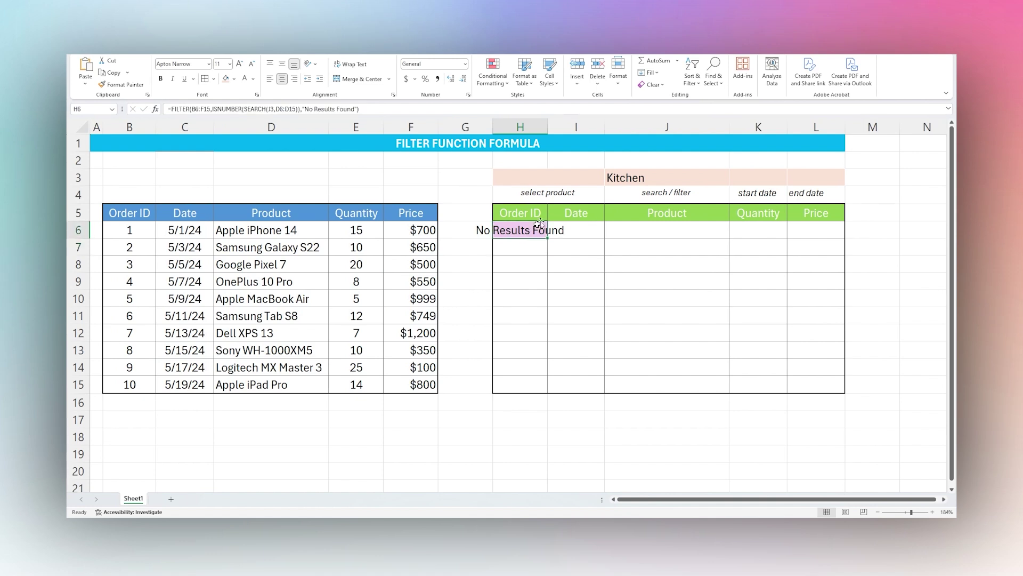
Replace the J3 search term with Pro and check H6's filtered results
left_click(651, 178)
key("BackSpace")
type("Pro")
key("Delete")
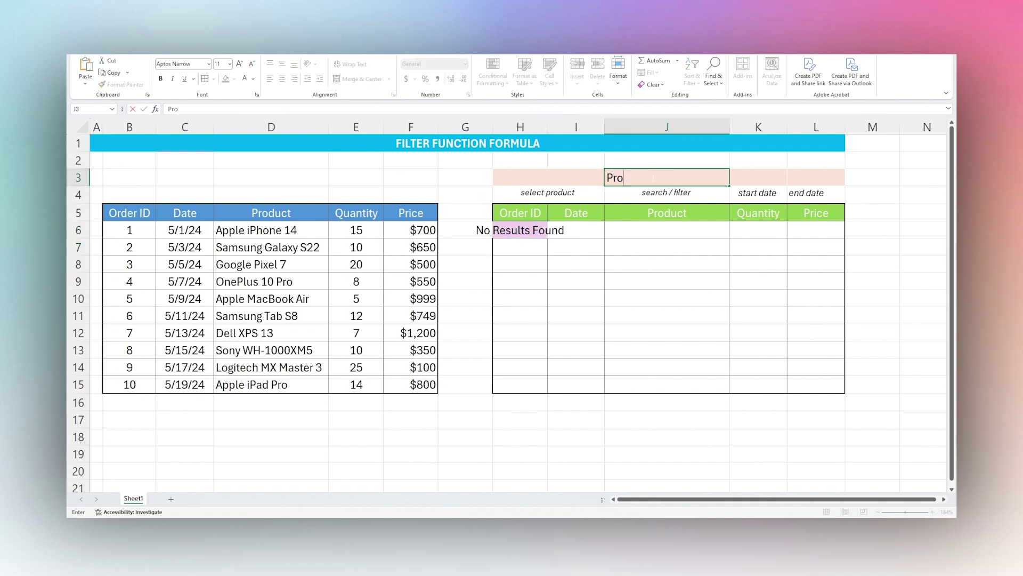
key("Return")
left_click(527, 228)
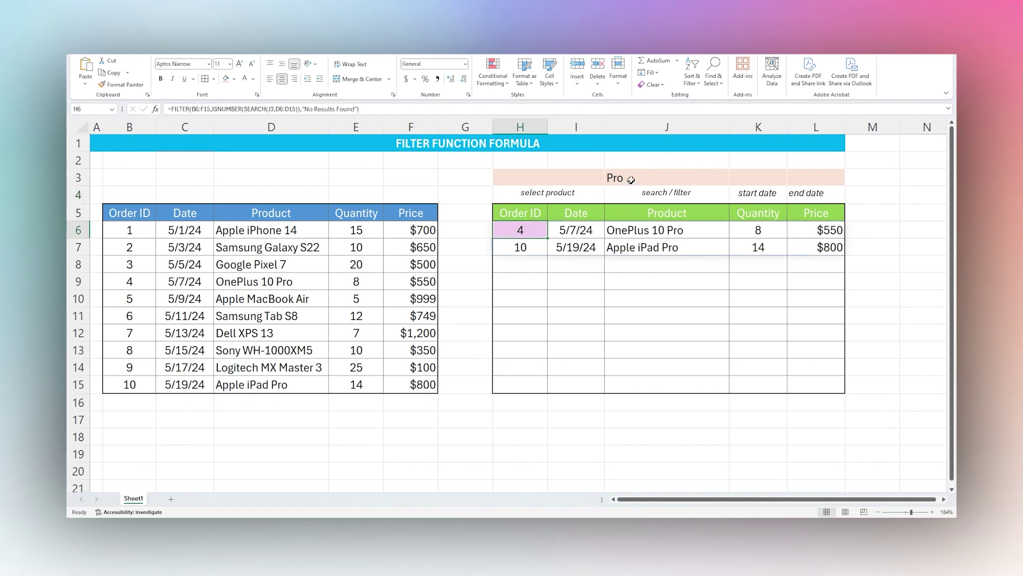
Change the J3 search to Product and compare H6's results with the source data B6:F15
left_click(632, 178)
double_click(633, 178)
type("duct")
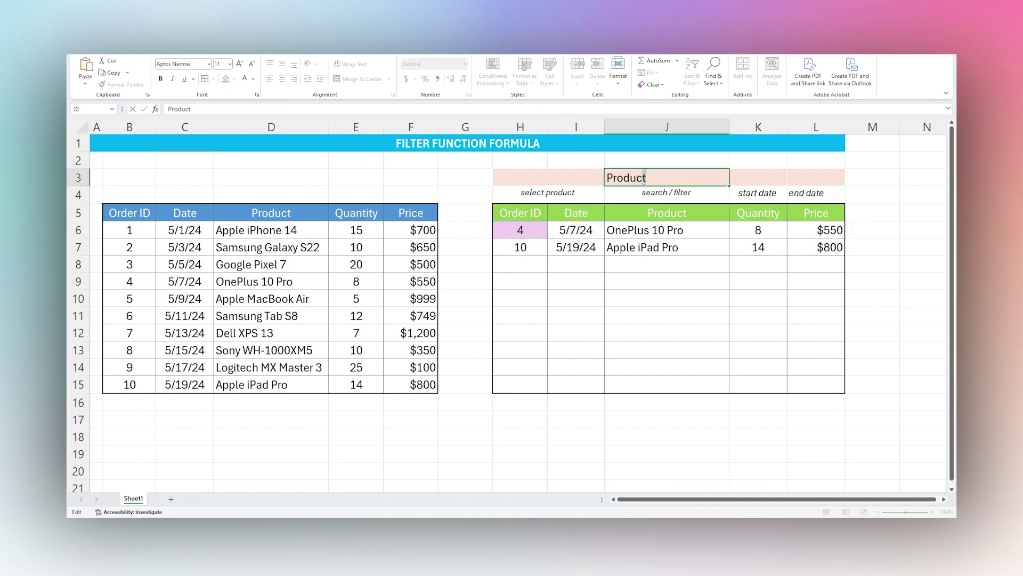
key("Return")
left_click(528, 226)
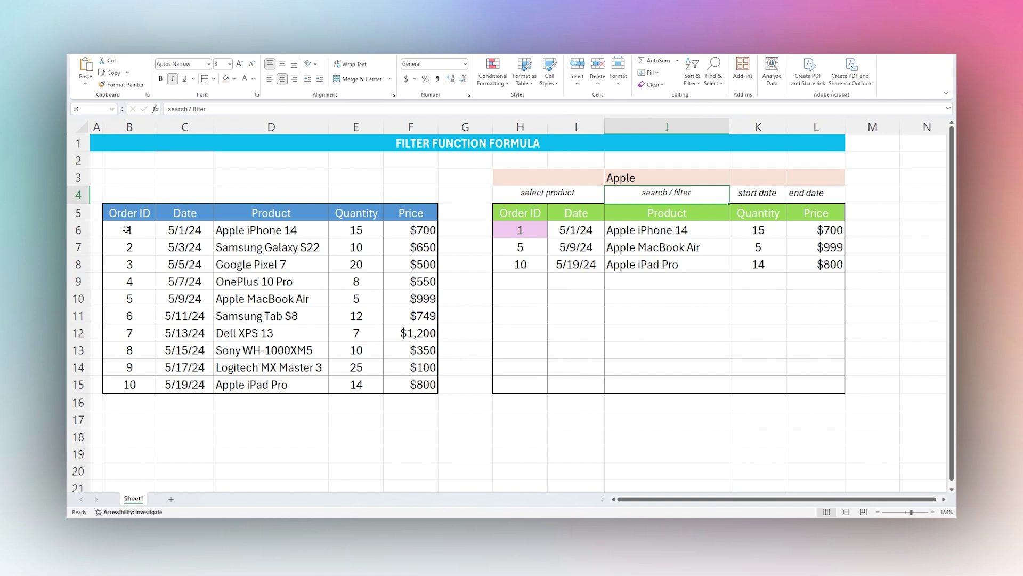
left_click_drag(126, 230, 401, 385)
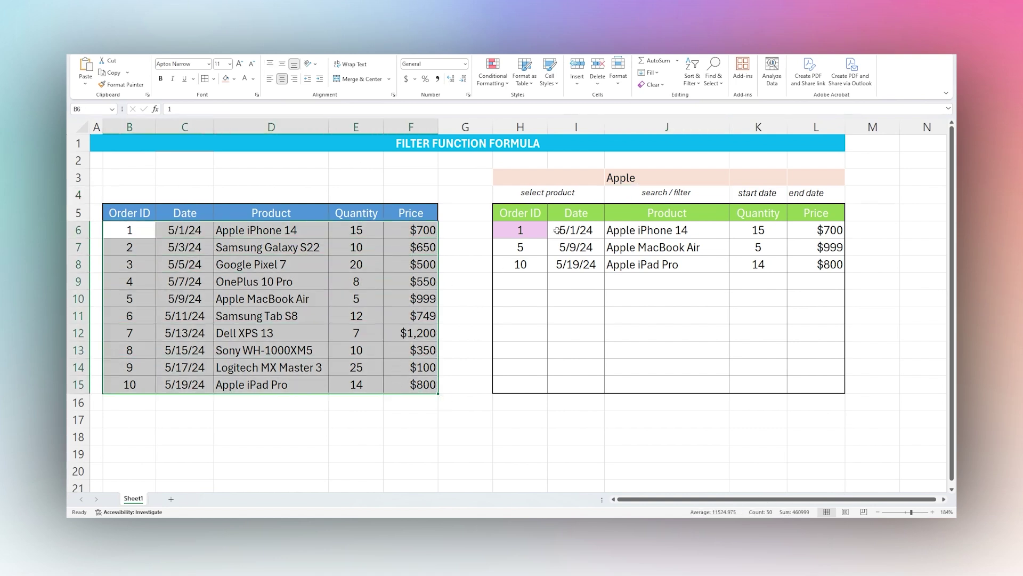
left_click(537, 230)
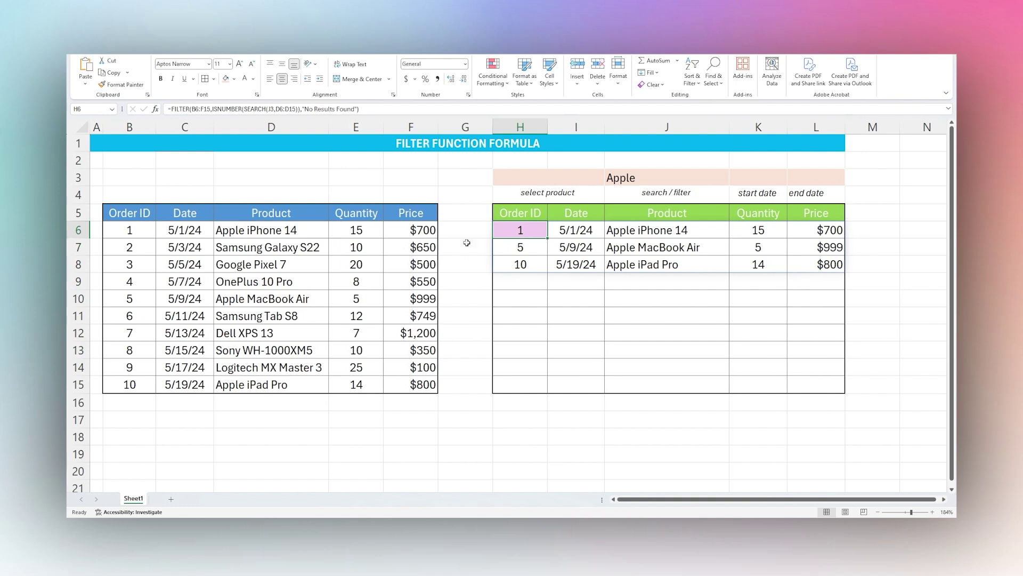